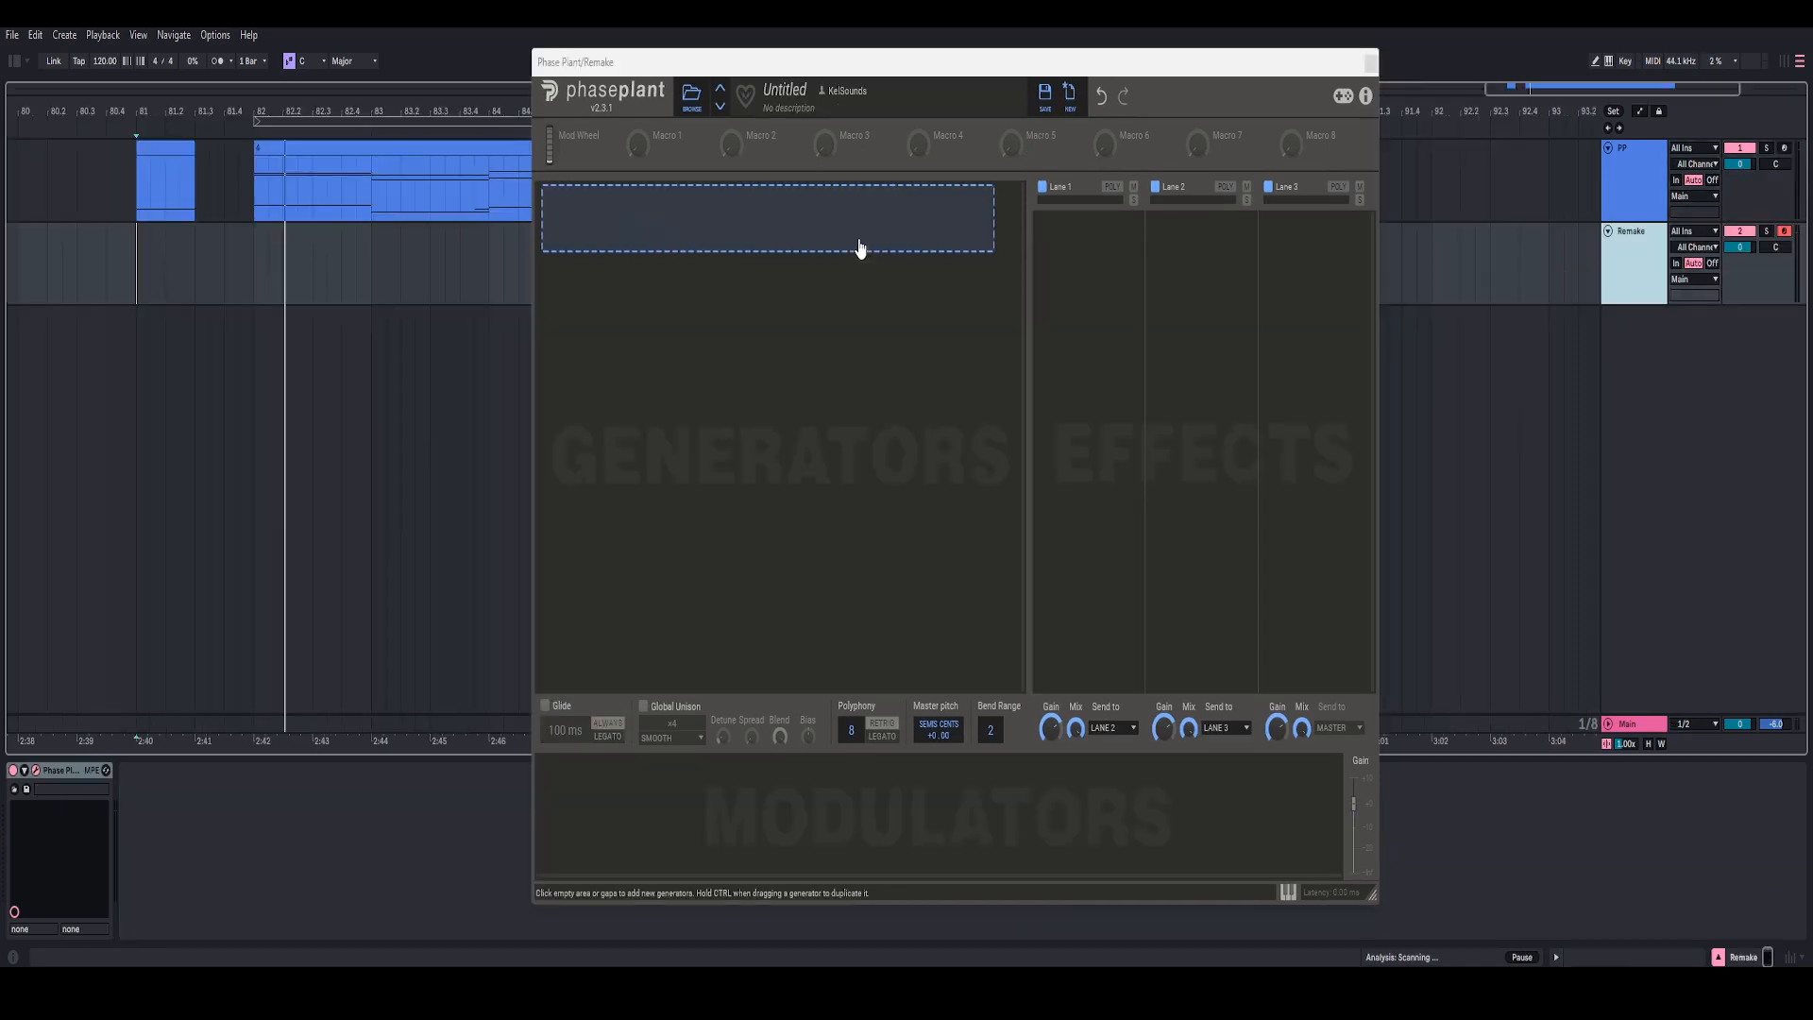
Step: Create a generator group named Analog Generator and add an Analog sawtooth oscillator to it
click(860, 248)
click(1036, 378)
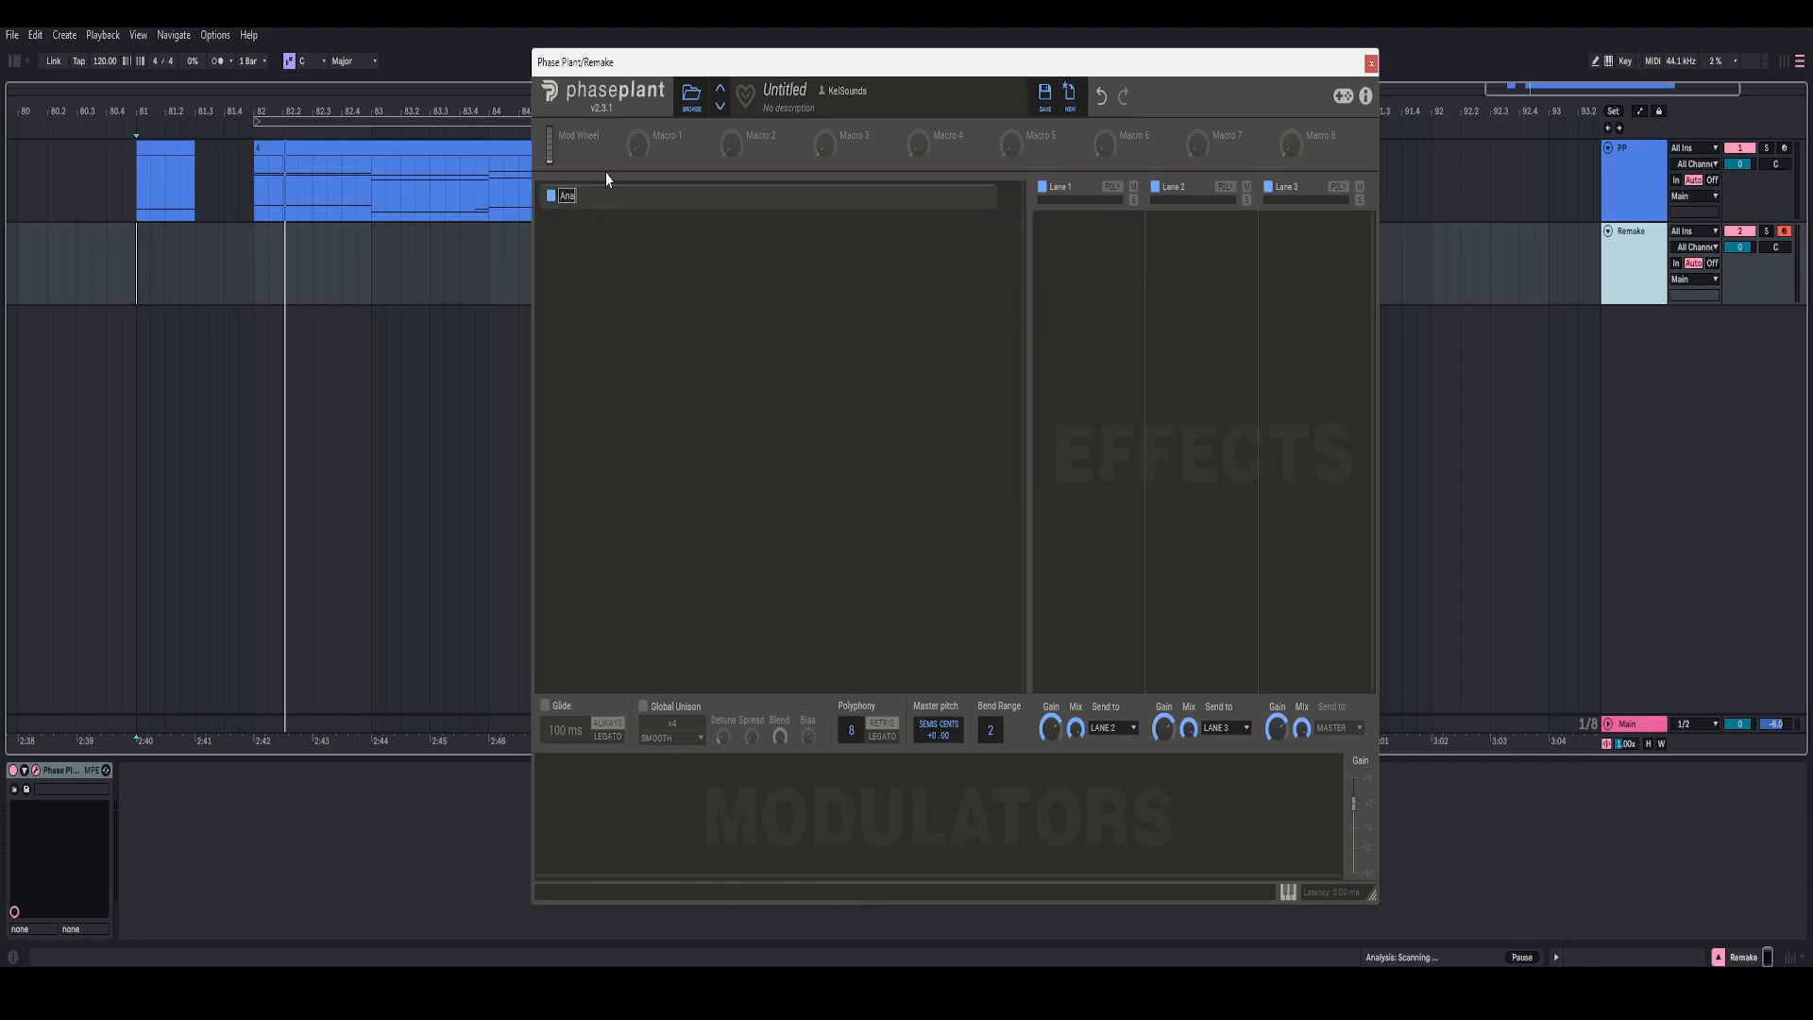
click(777, 217)
click(801, 277)
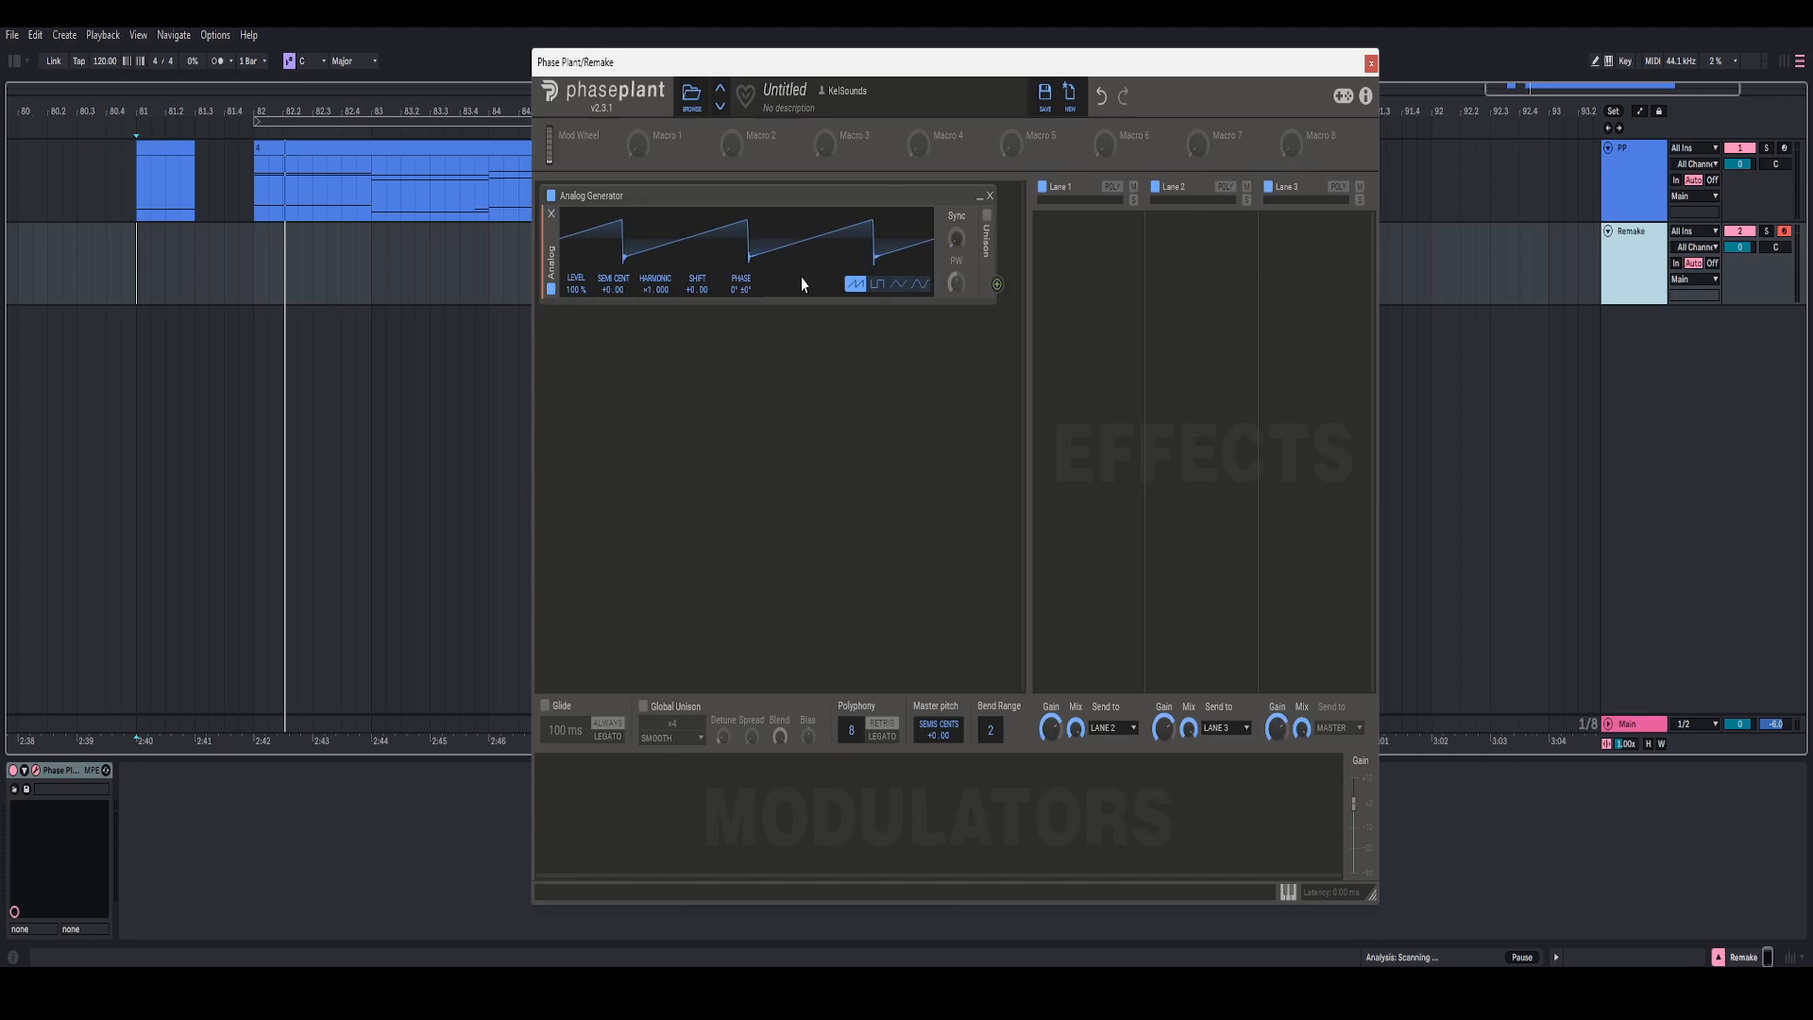
Step: Add an envelope output below the Analog oscillator, with a 100 ms release and a 10 ms attack
click(860, 314)
click(1042, 380)
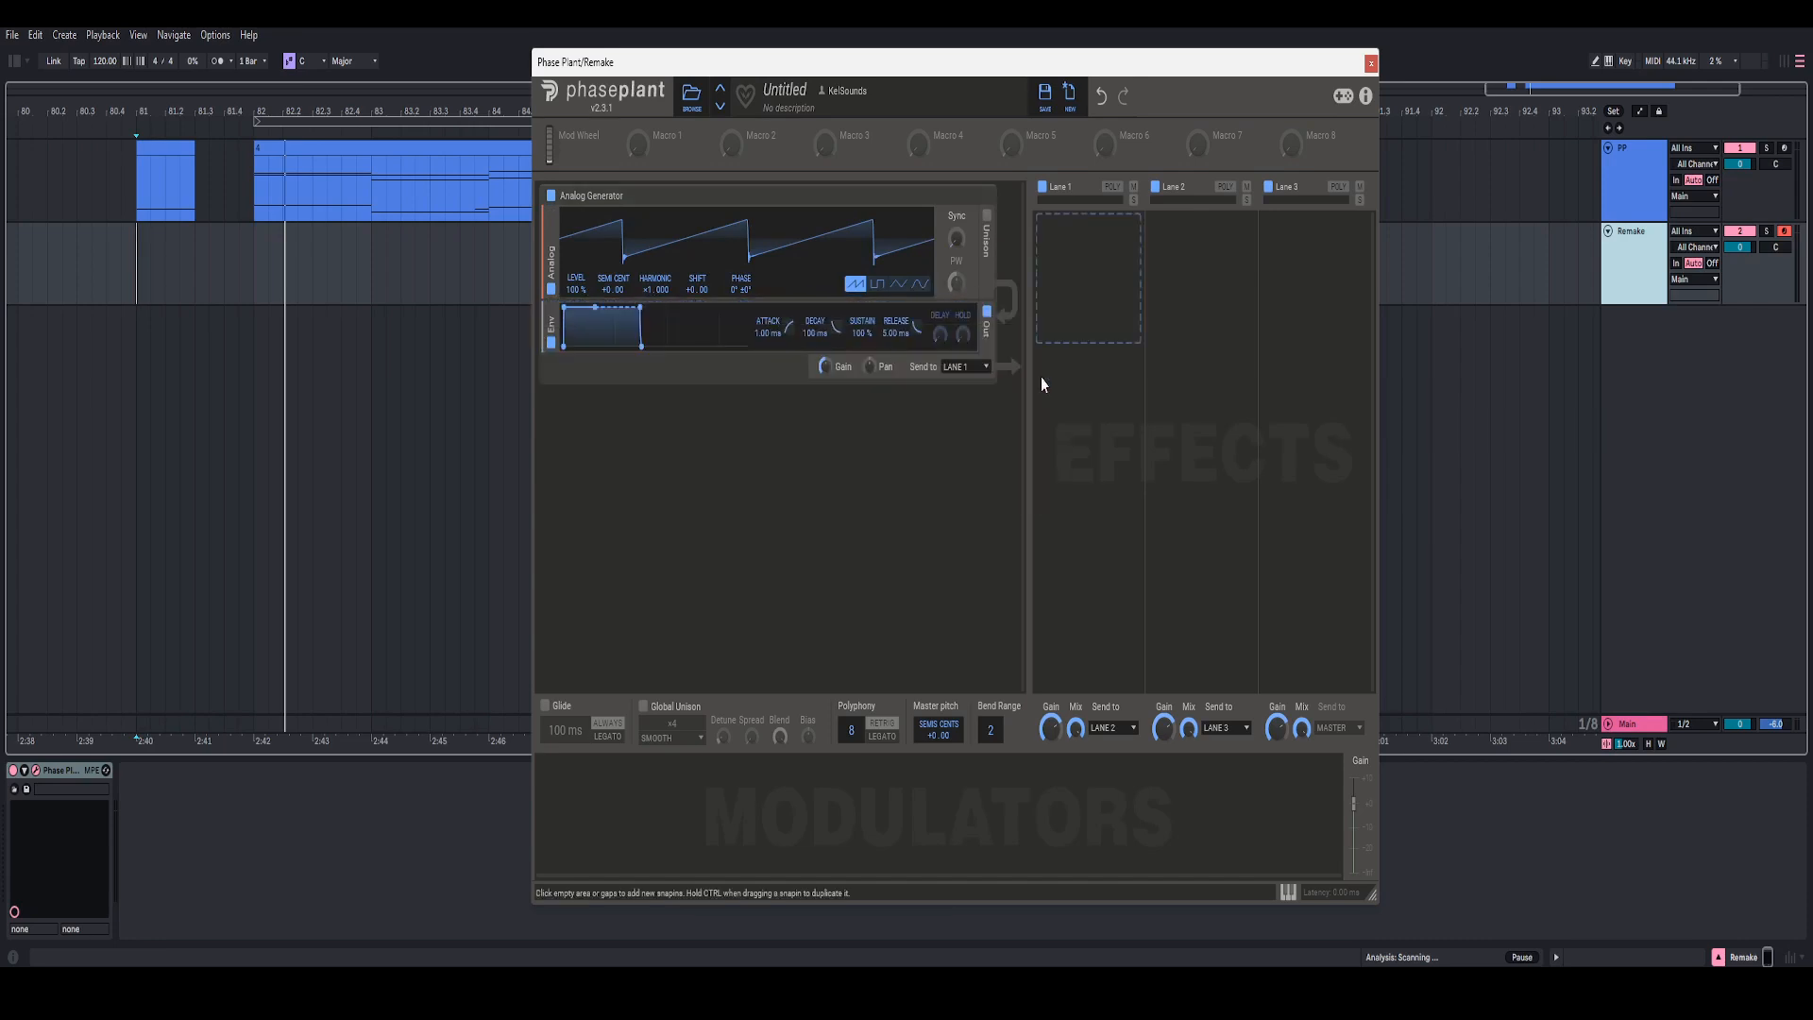
right_click(896, 337)
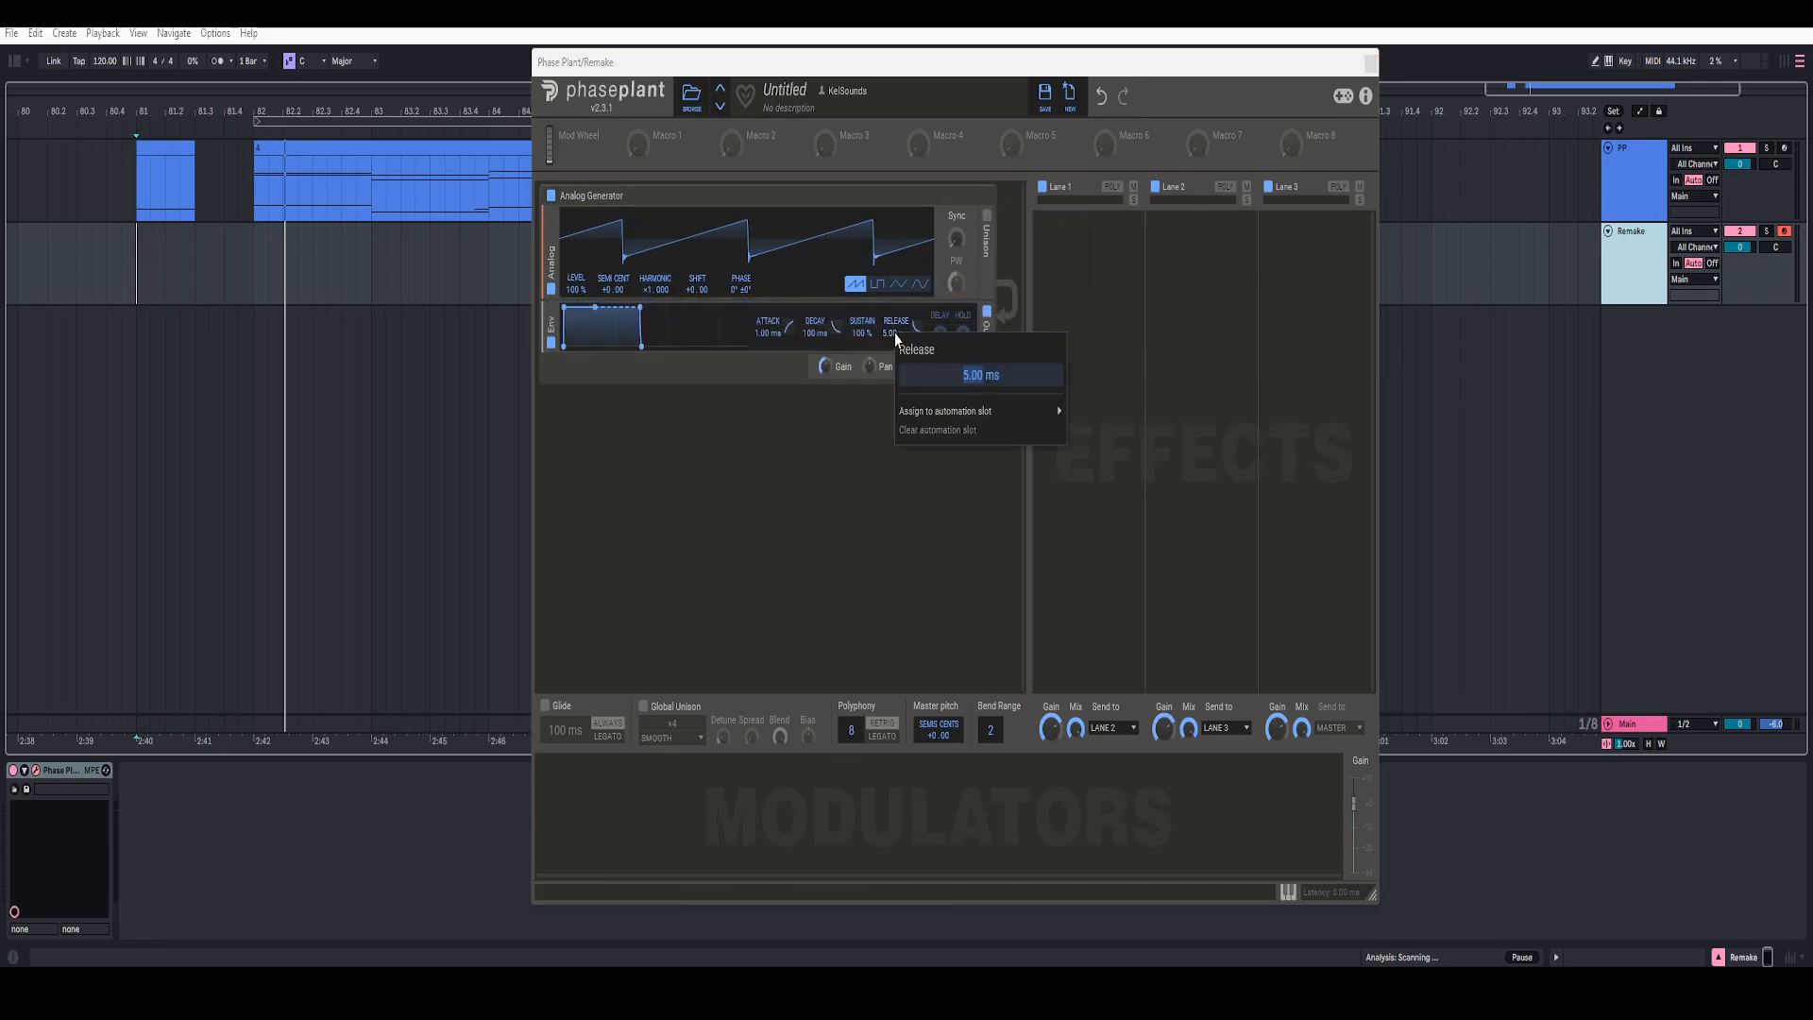
text(100)
key(Return)
right_click(769, 340)
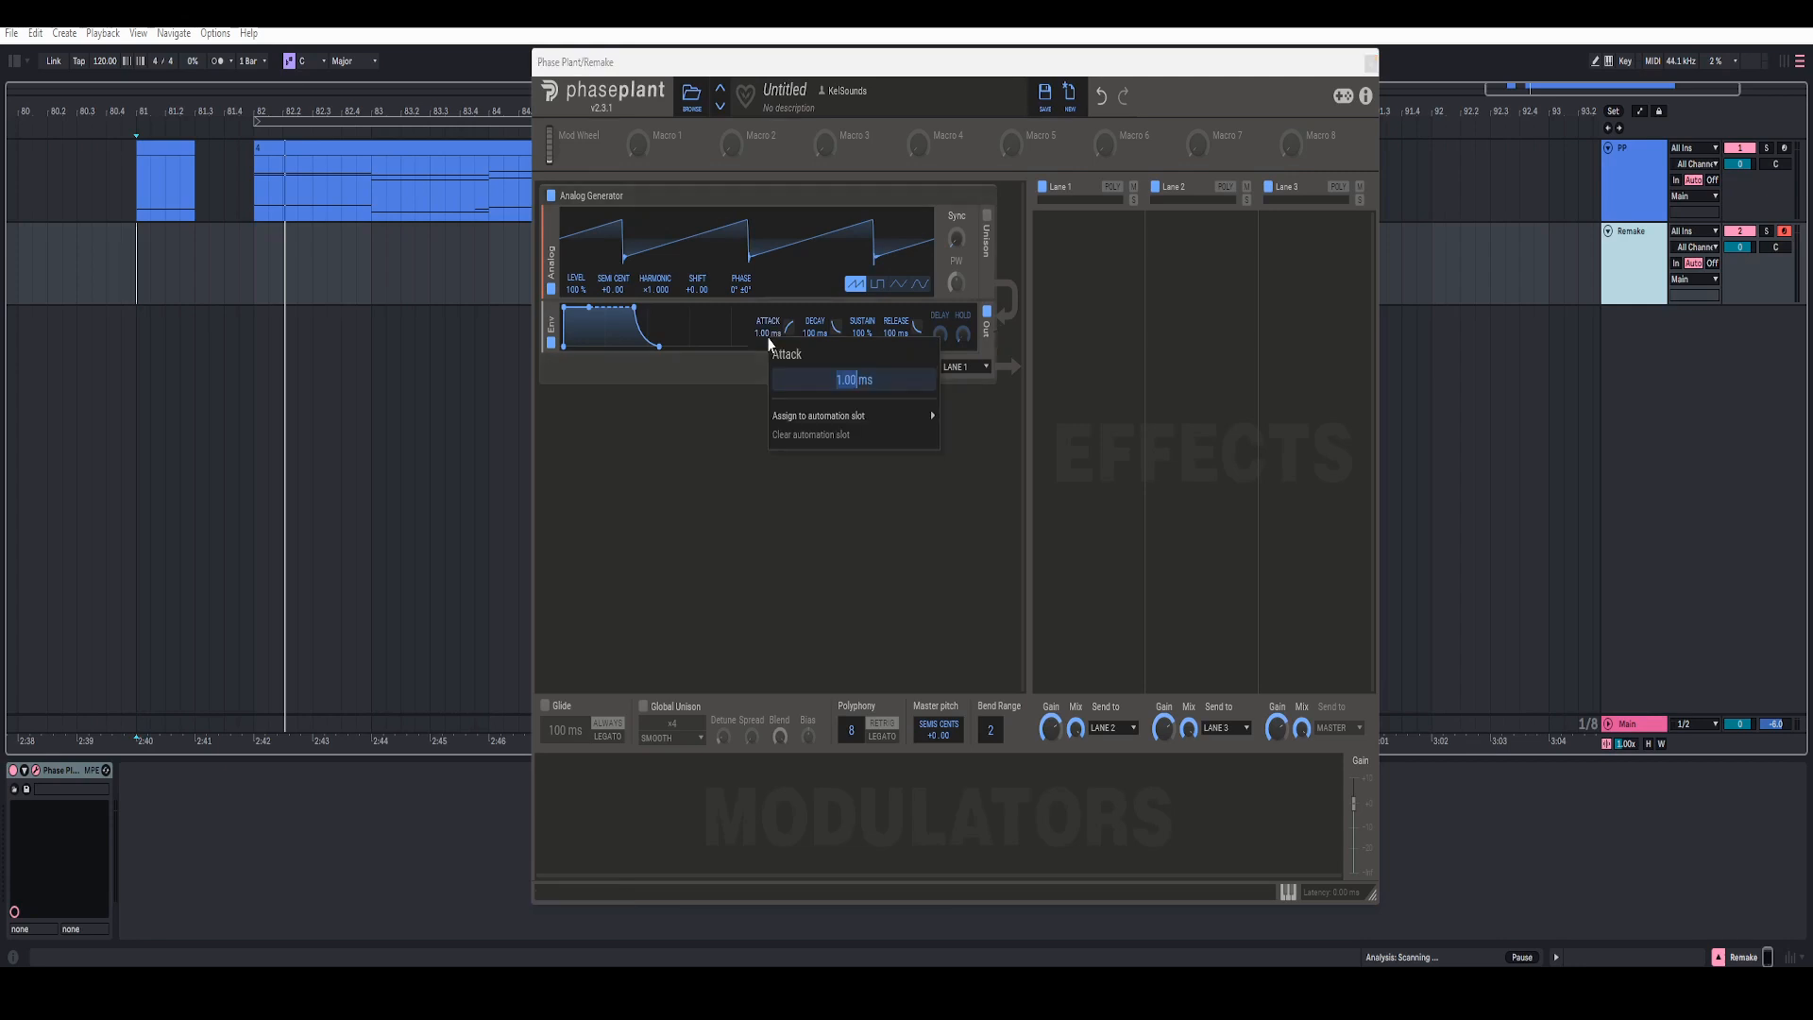
text(10)
key(Return)
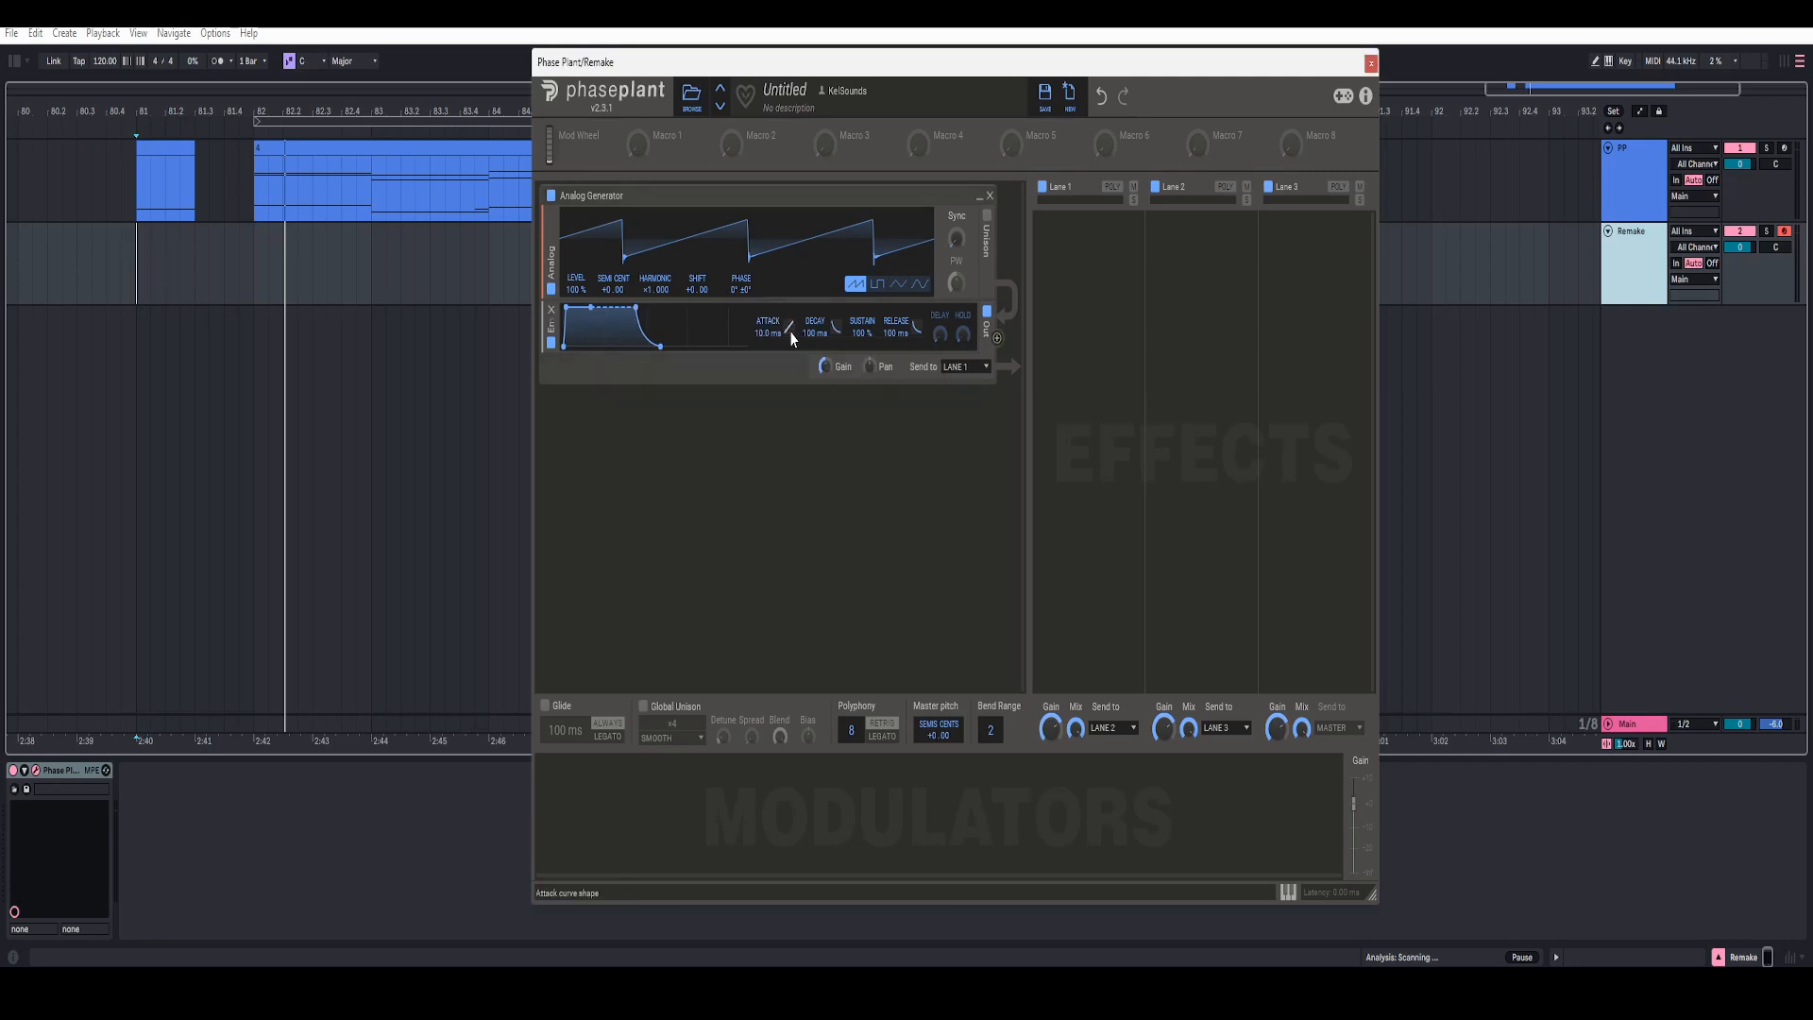
double_click(789, 331)
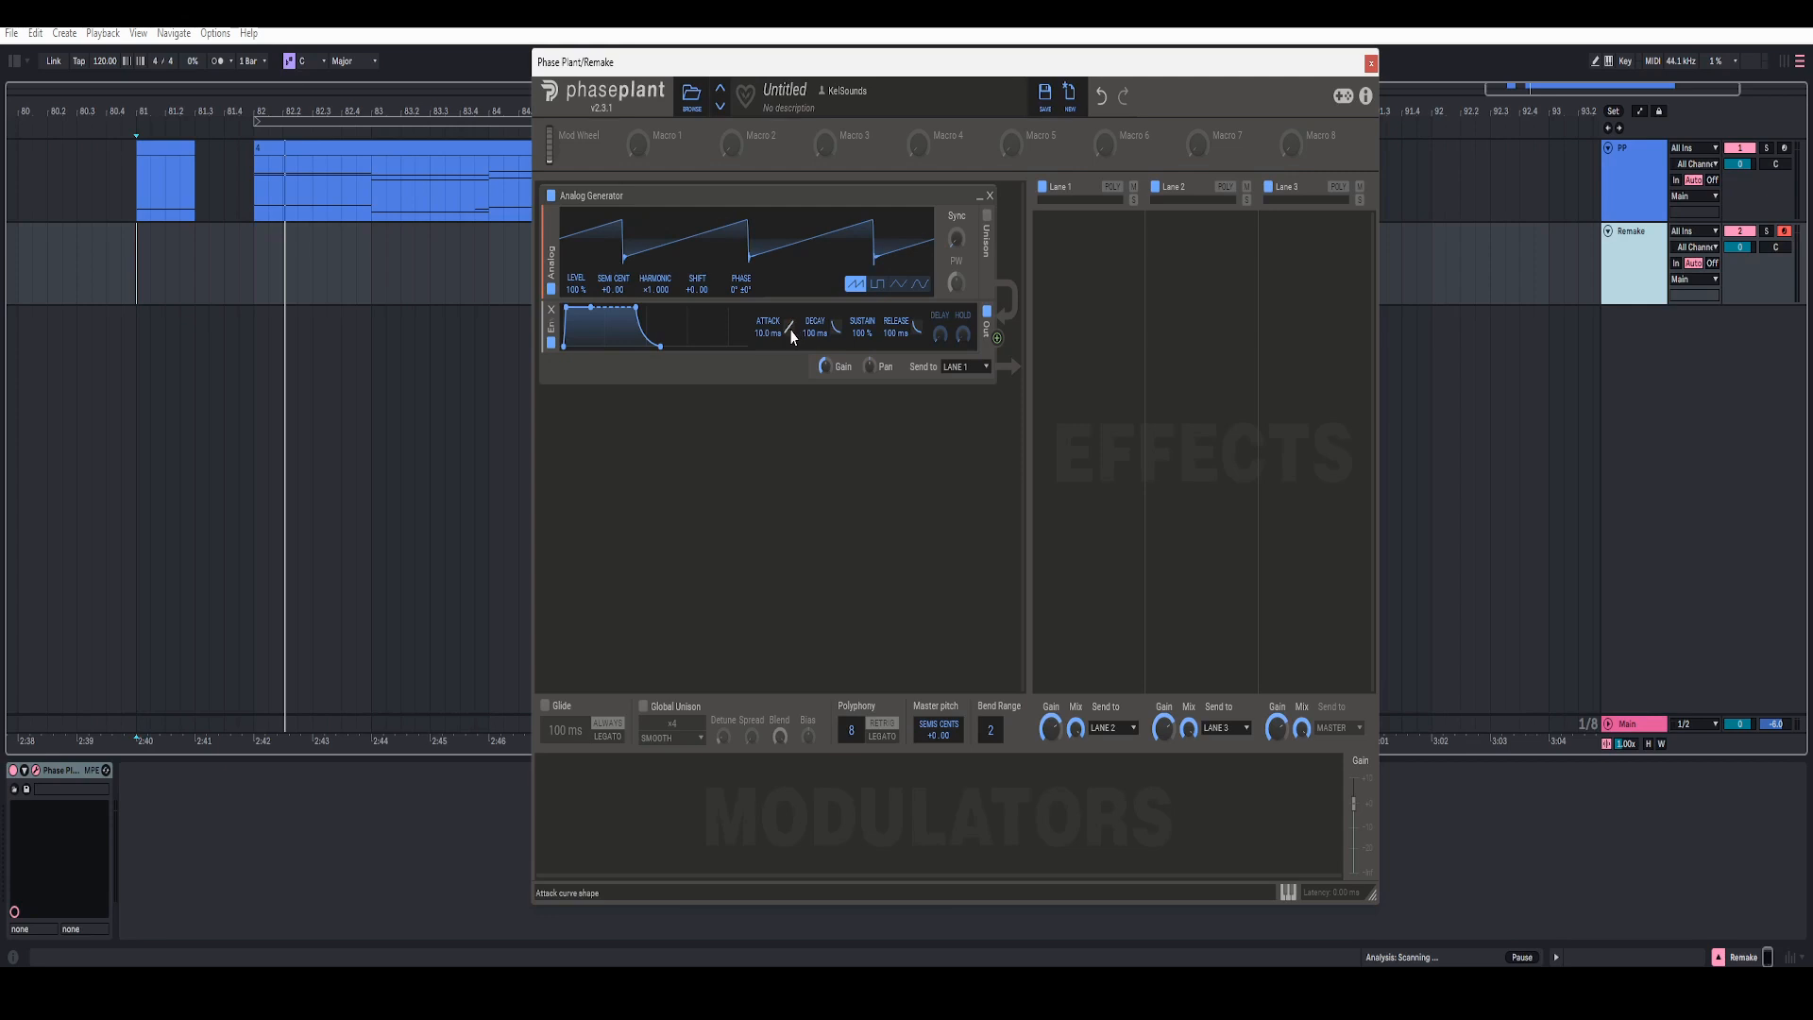
Step: Enable unison on the Analog oscillator with 2 voices in Smooth mode and a detune of 7 ct
click(988, 223)
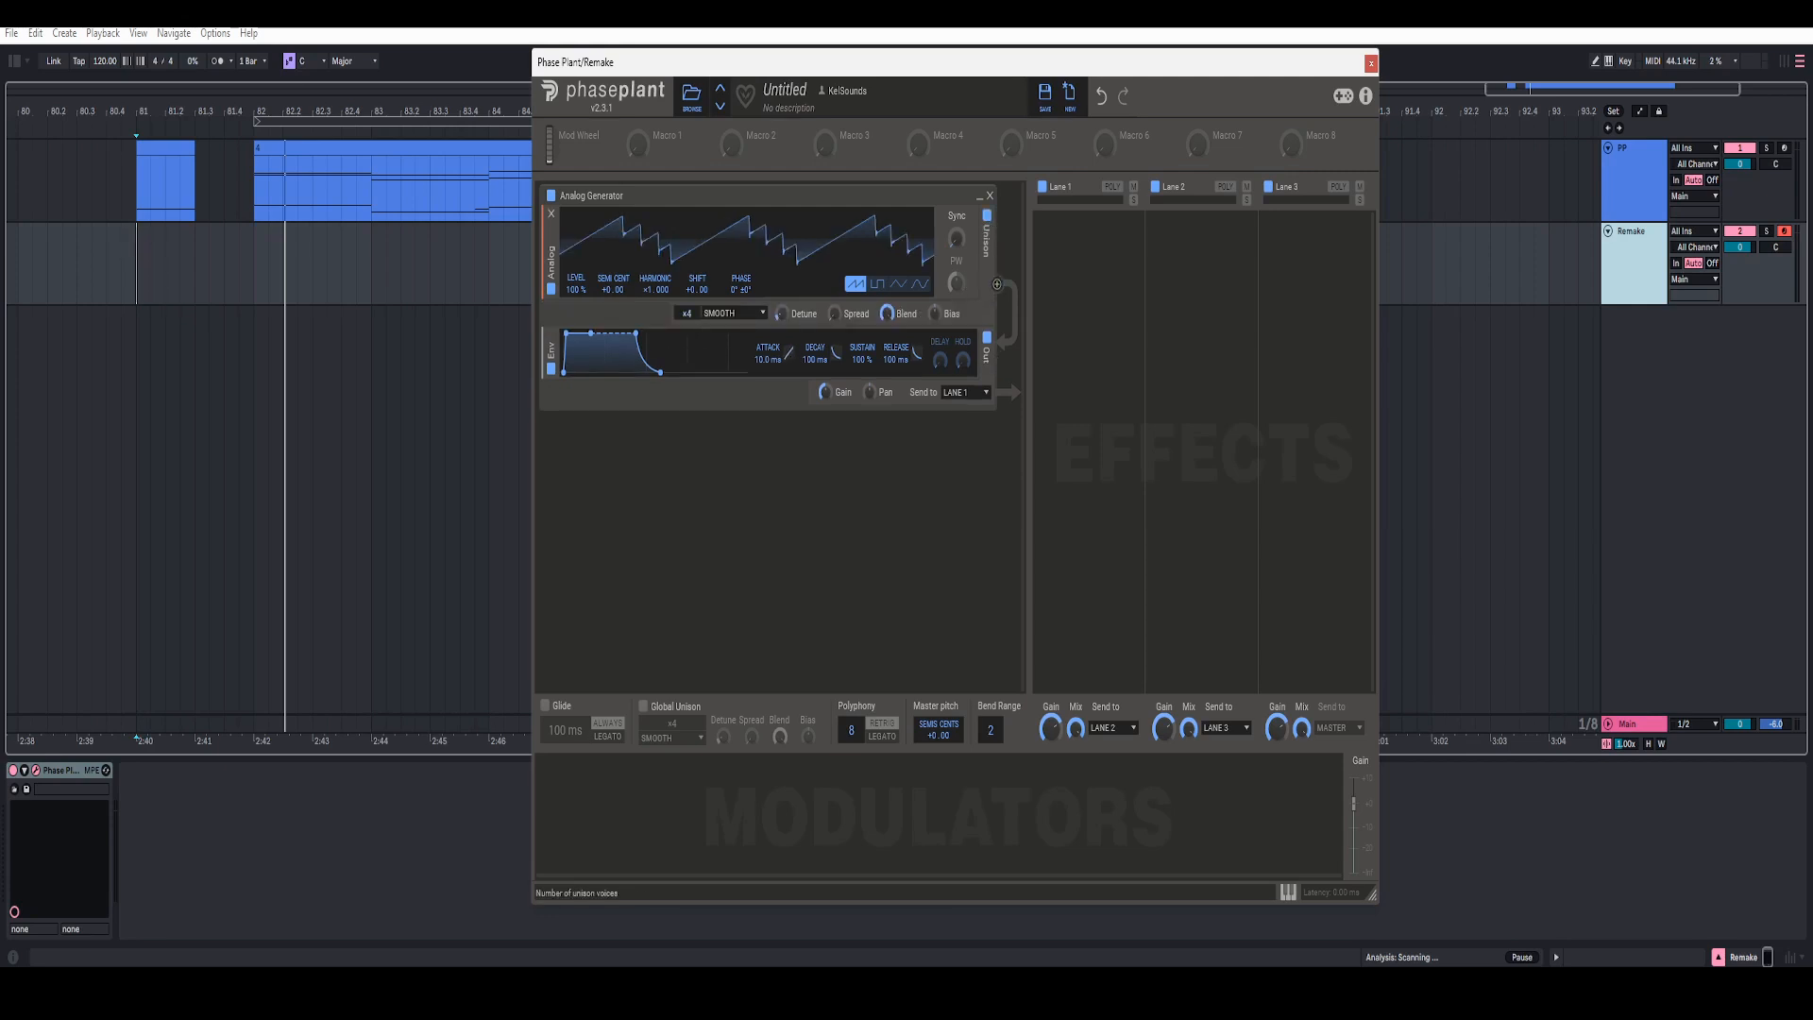
drag(687, 314, 687, 340)
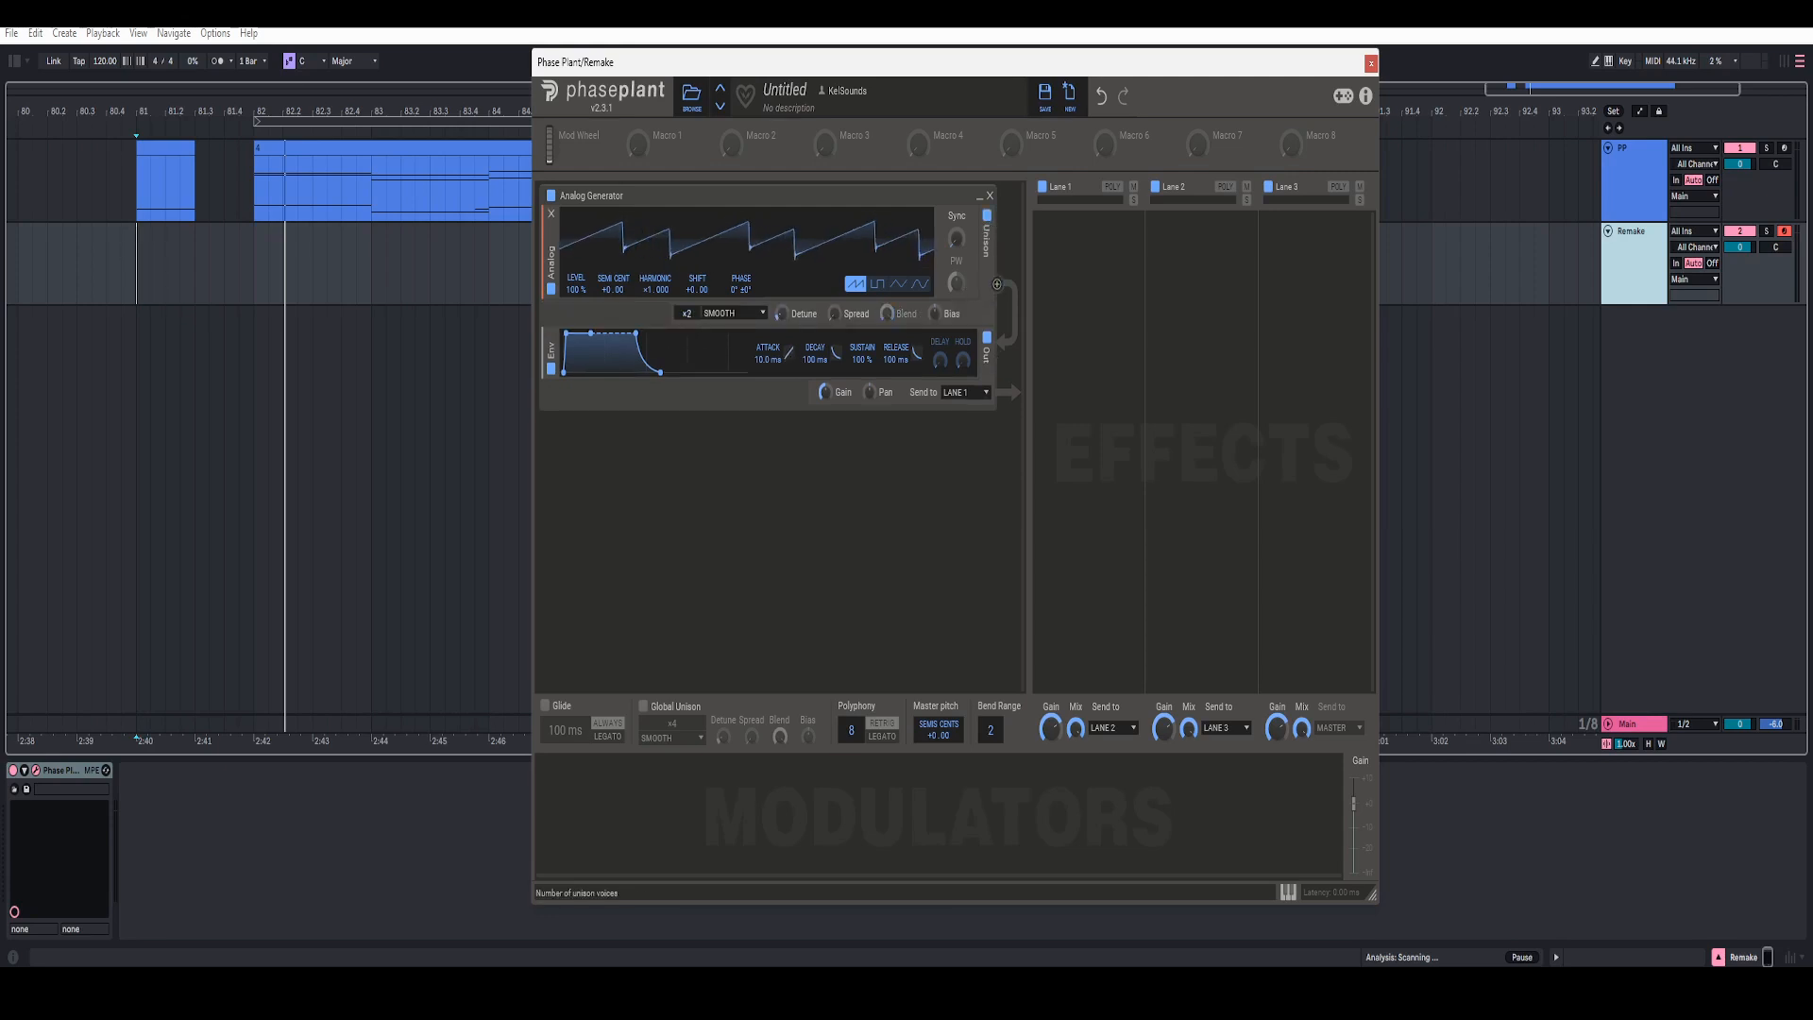
right_click(781, 319)
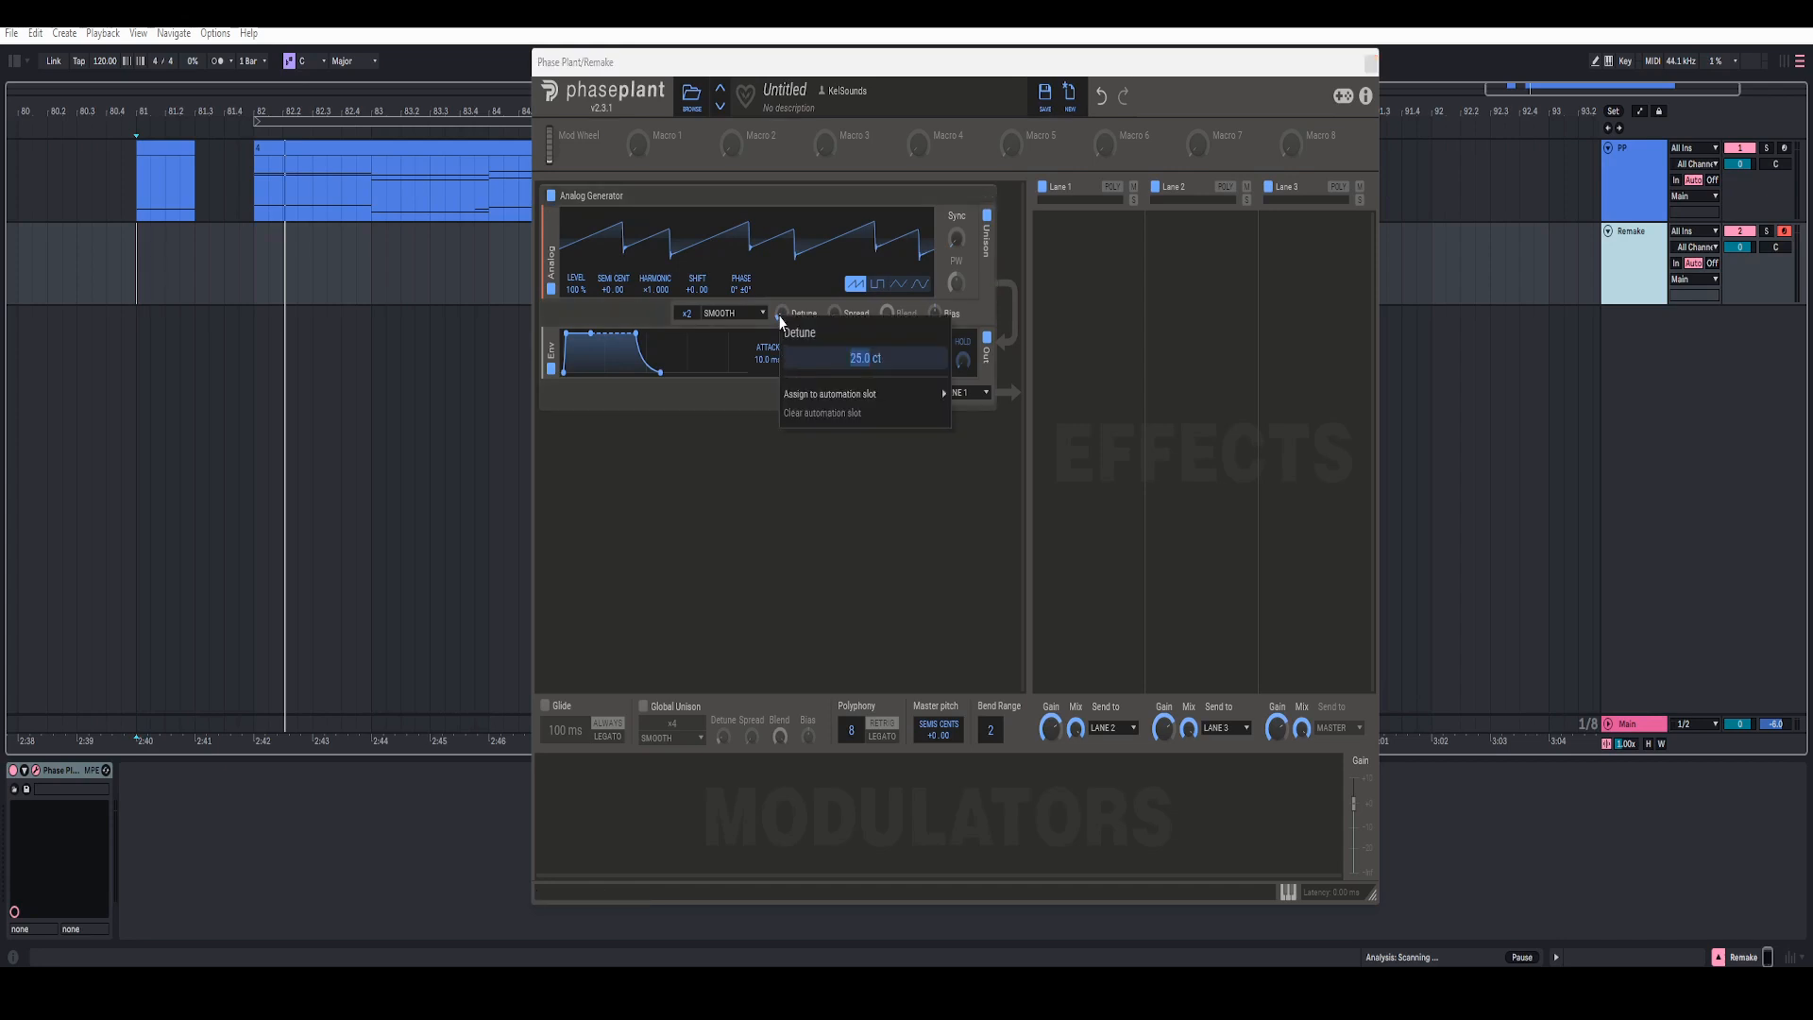
text(7)
key(Return)
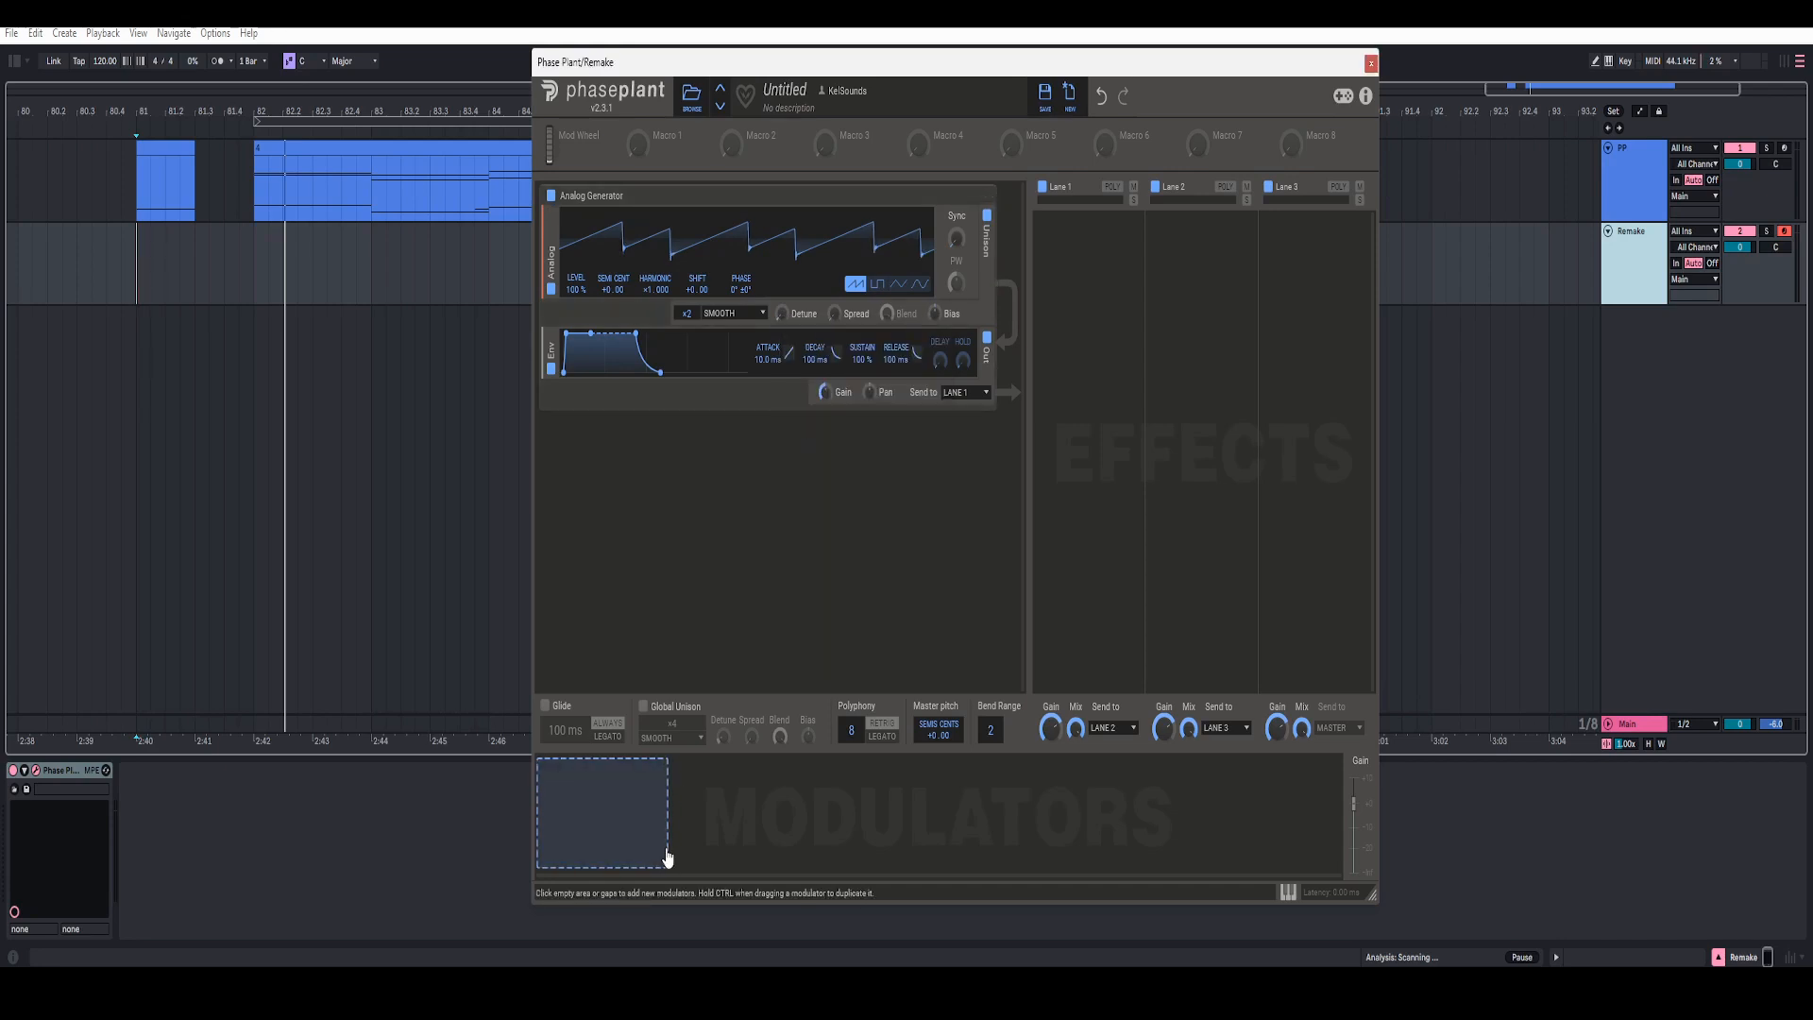
Step: Add an Envelope modulator and set its attack to 100 ms
click(638, 825)
click(664, 720)
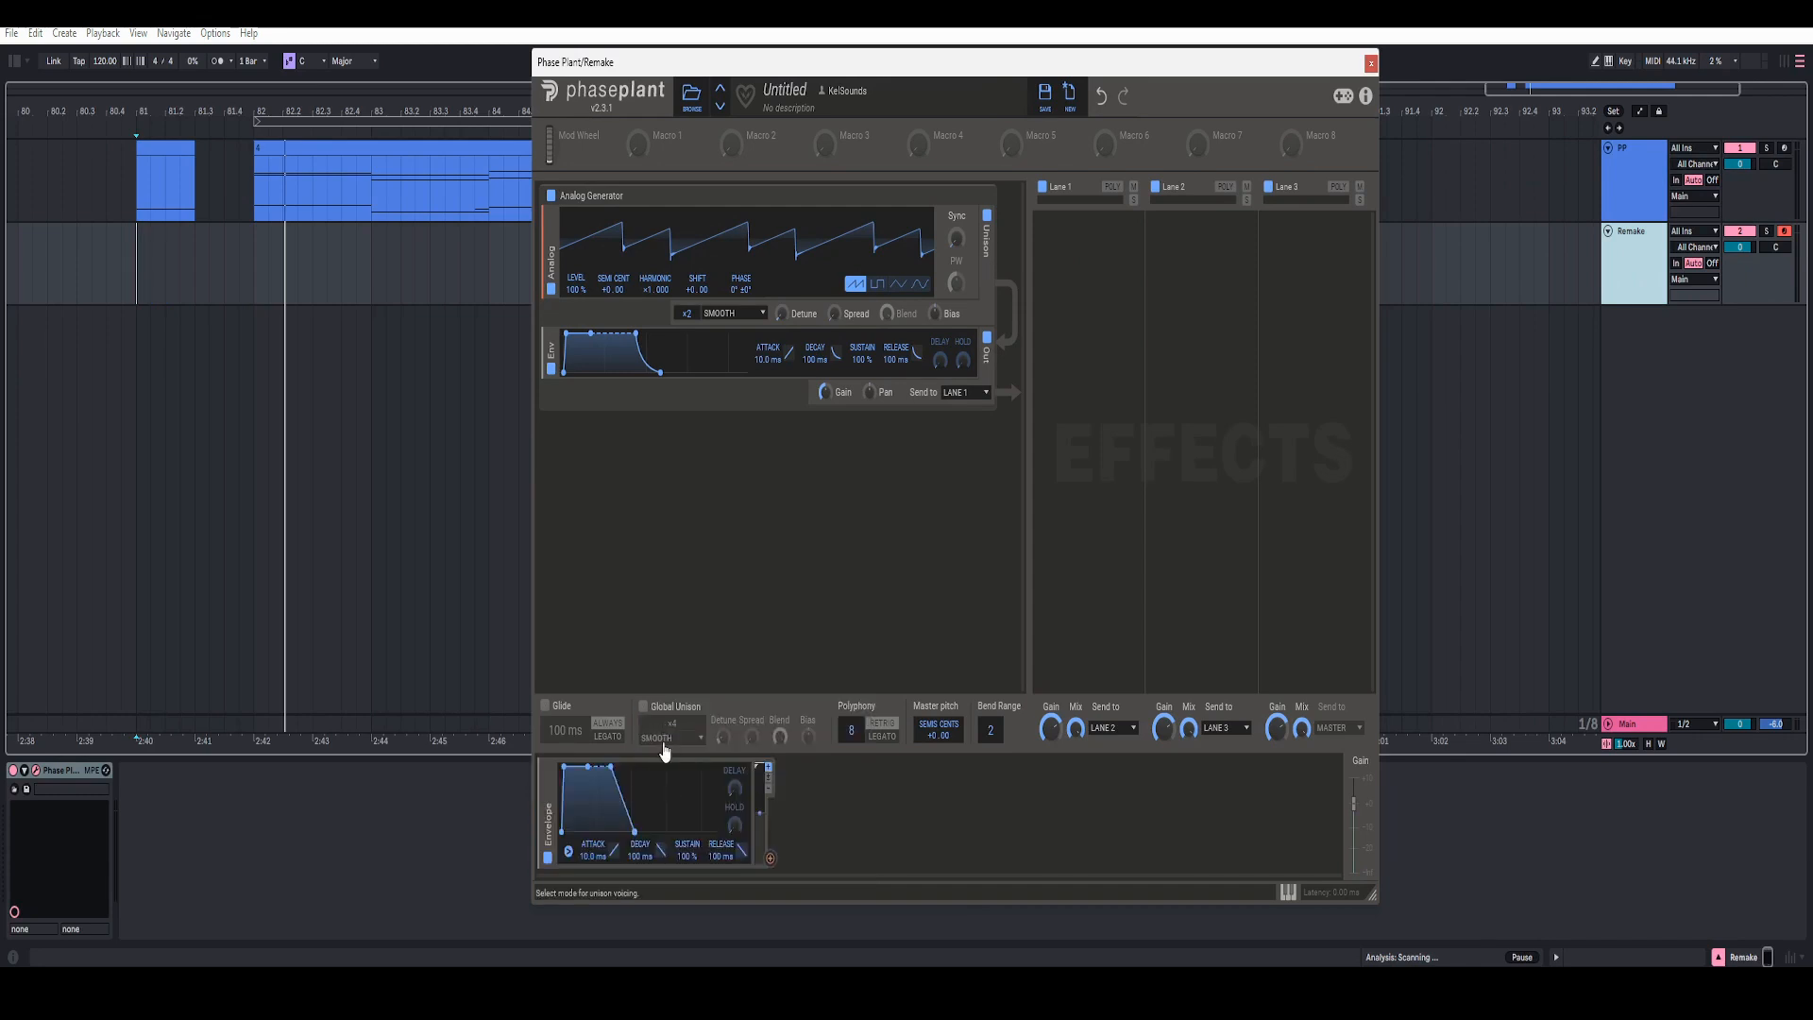
right_click(593, 855)
text(100 ms)
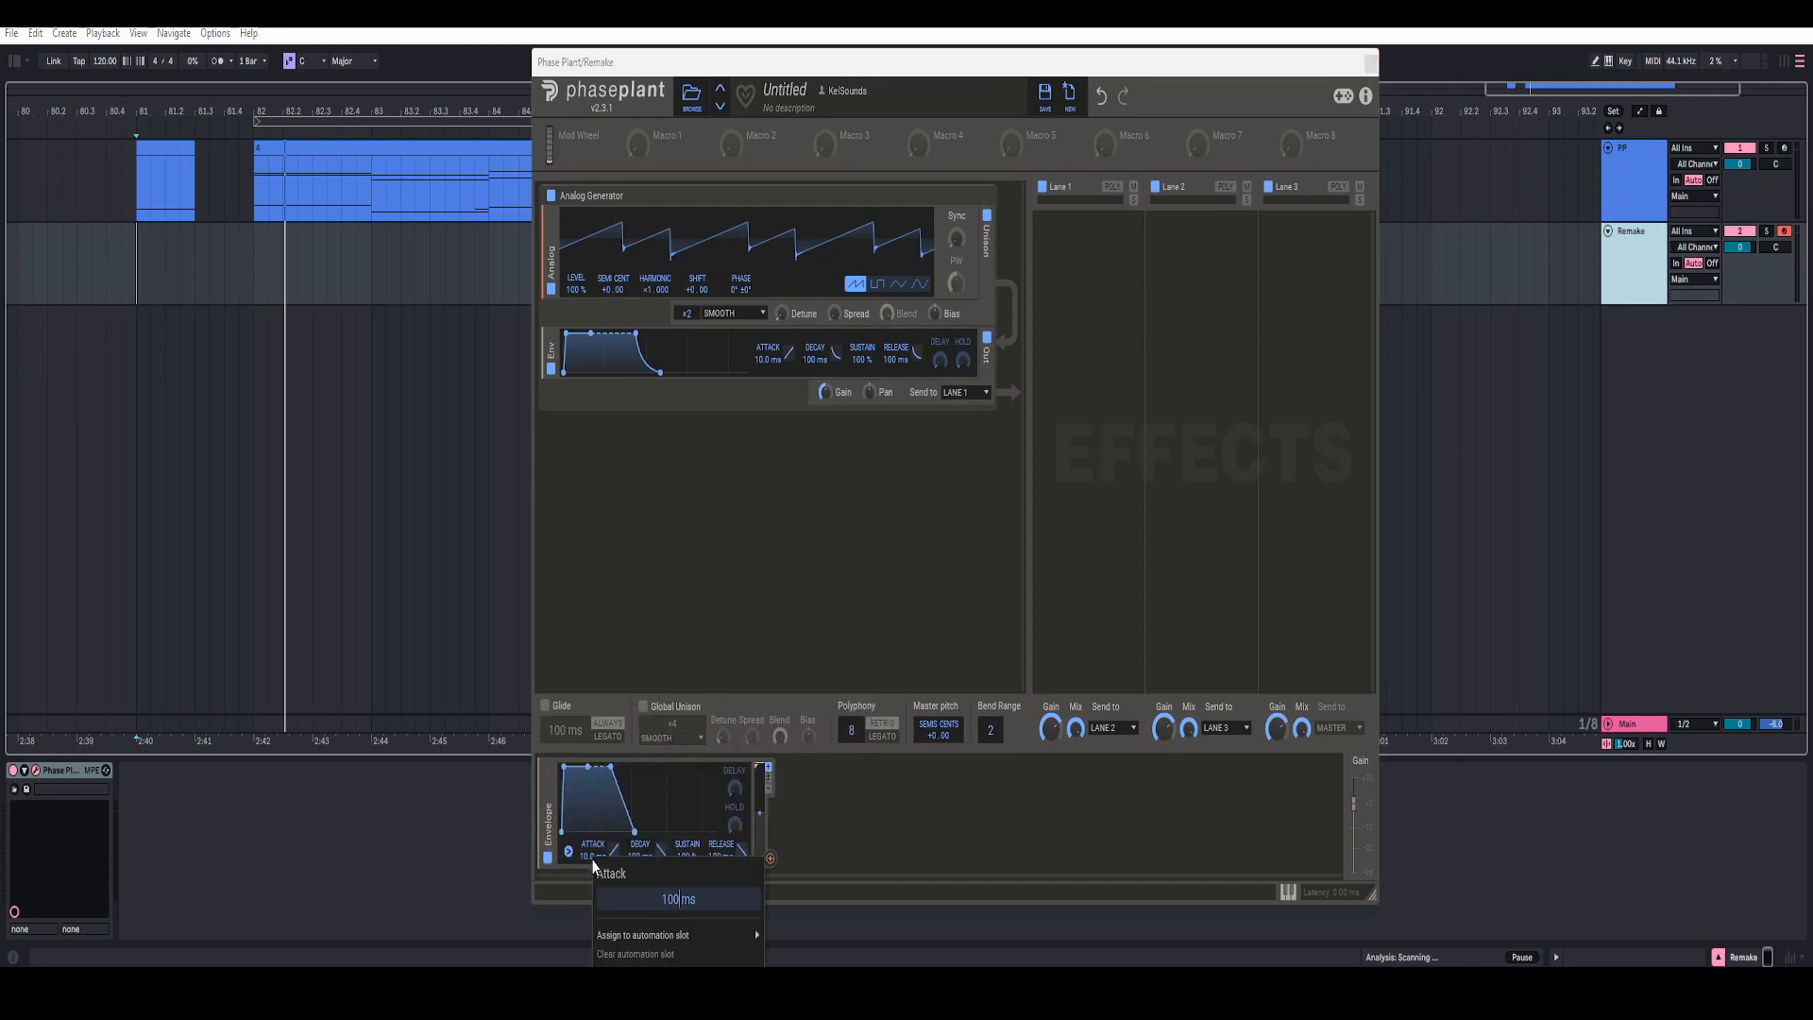
key(Return)
Step: Set the Envelope modulator's release to 250 ms and bend its release curve inward
right_click(719, 856)
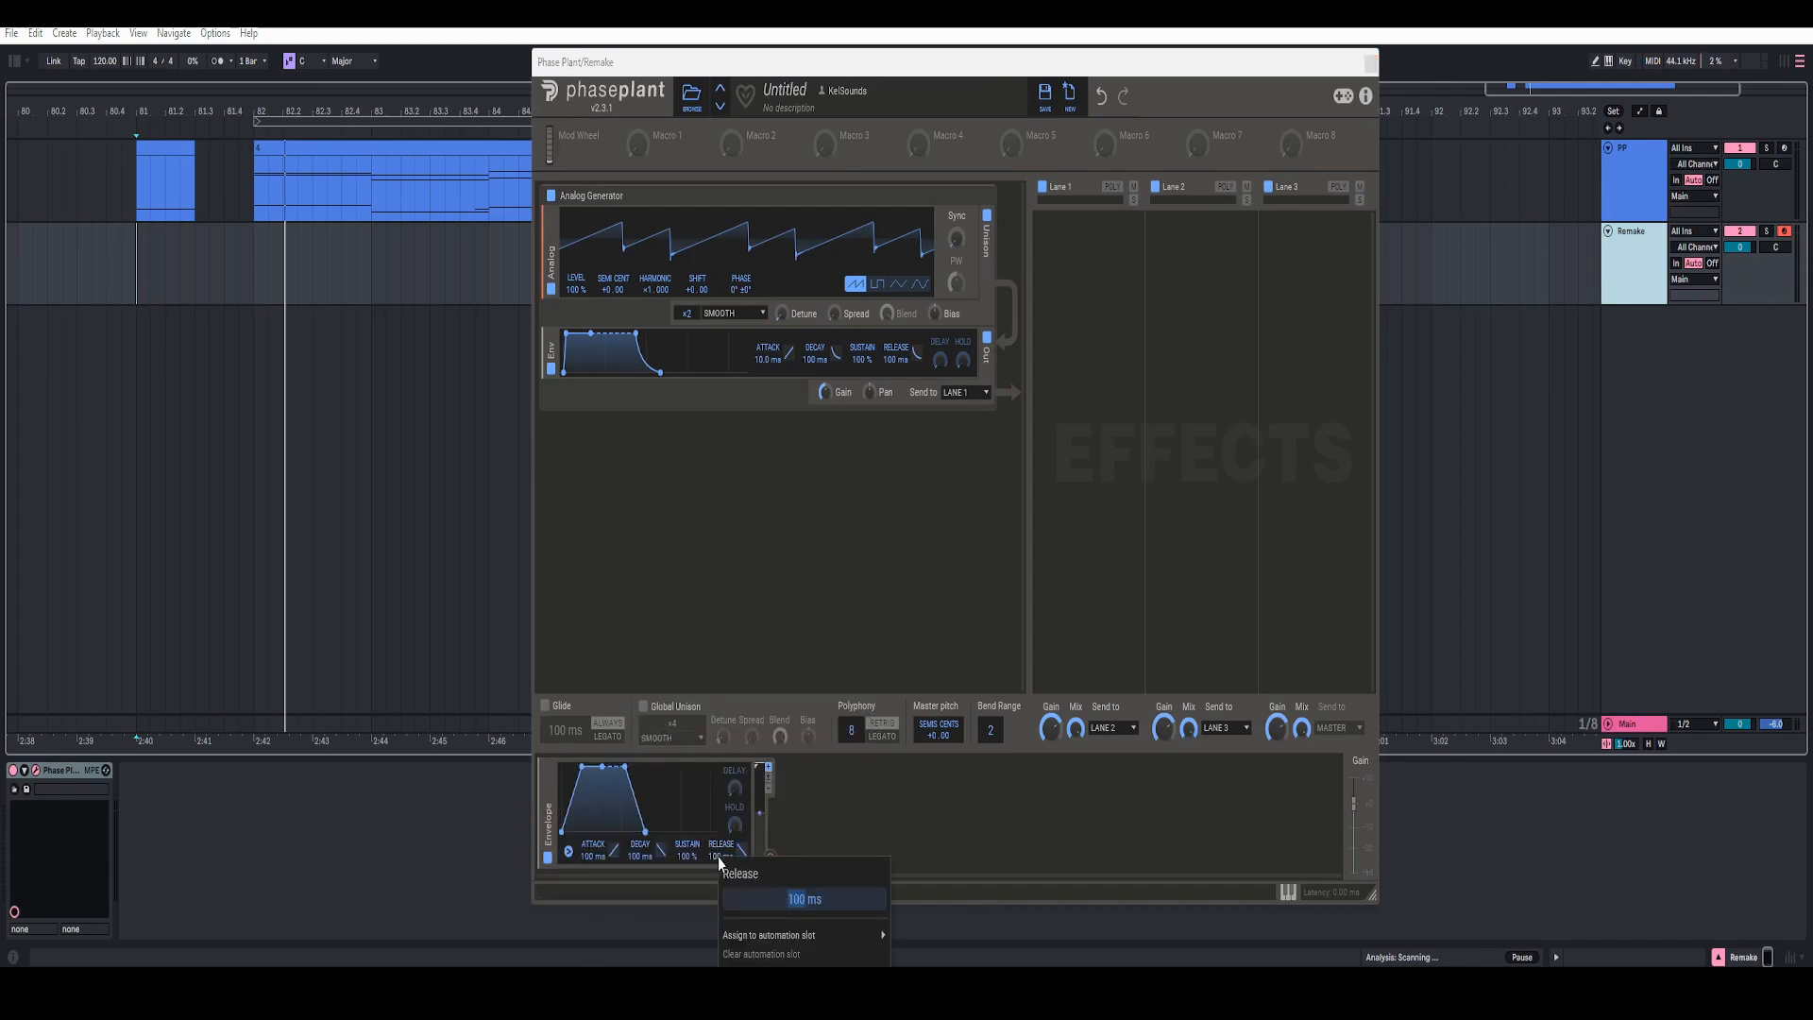
text(250)
key(Return)
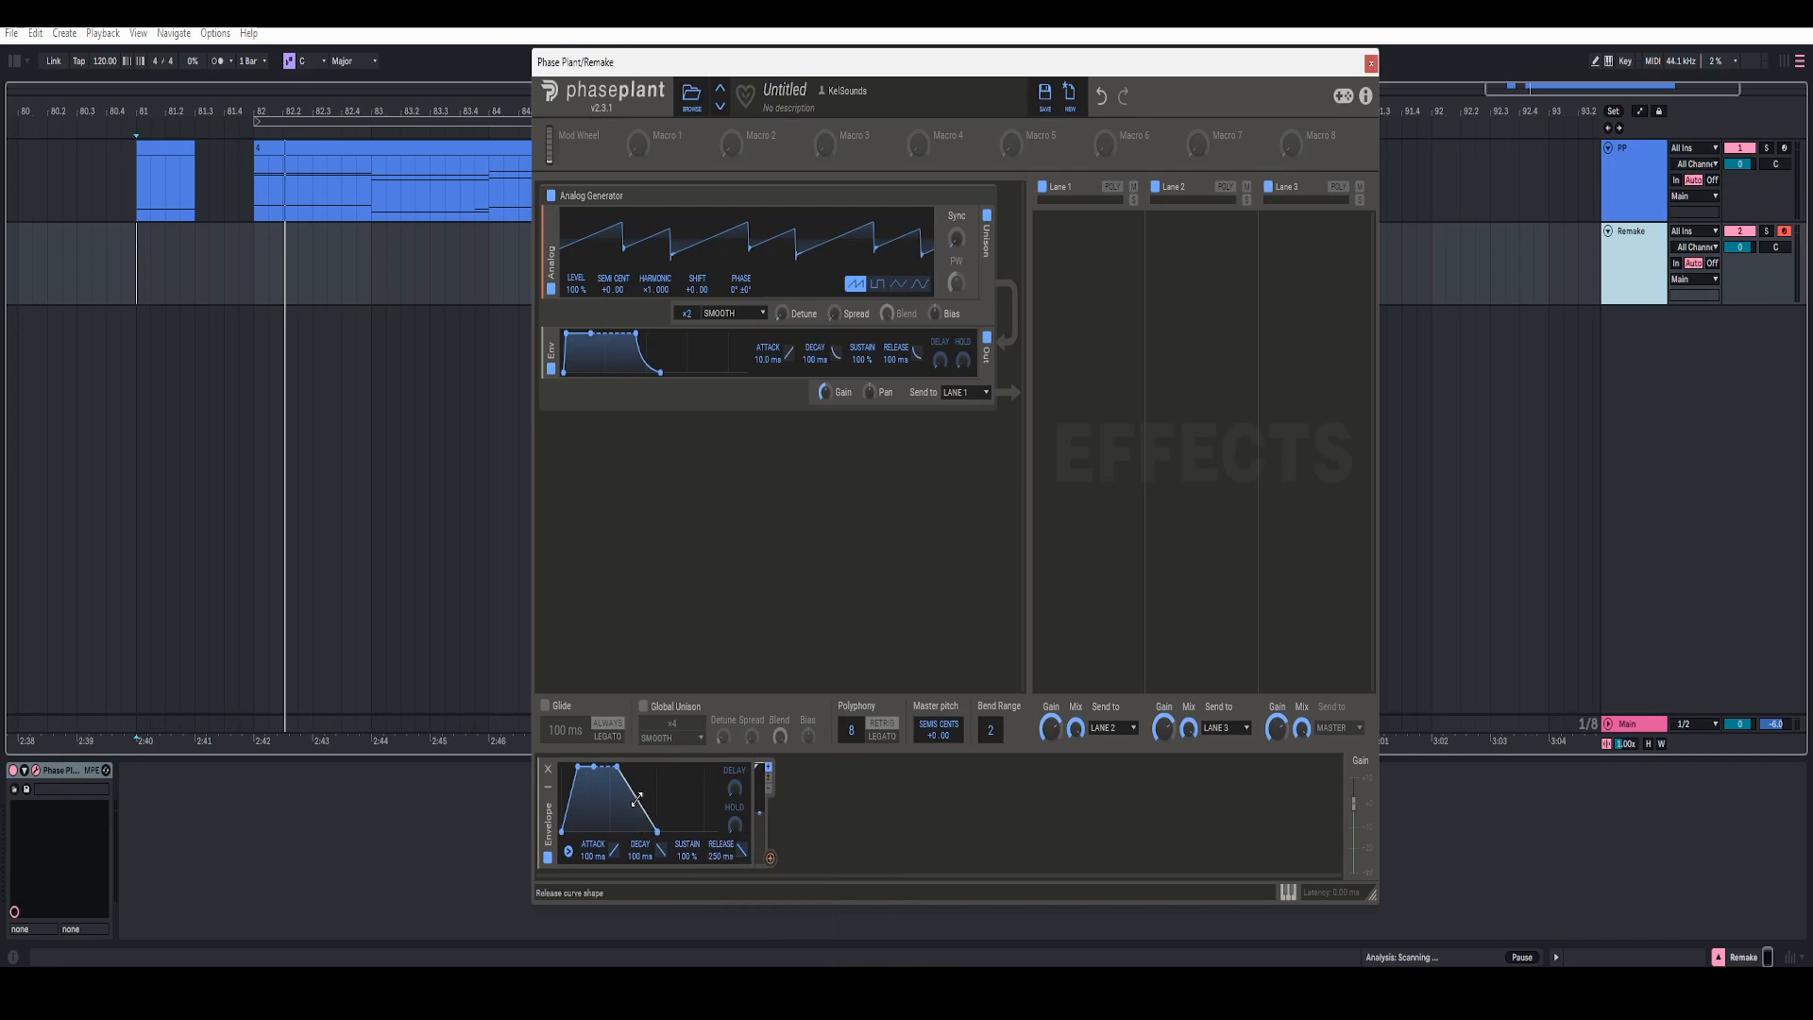
drag(742, 850, 742, 841)
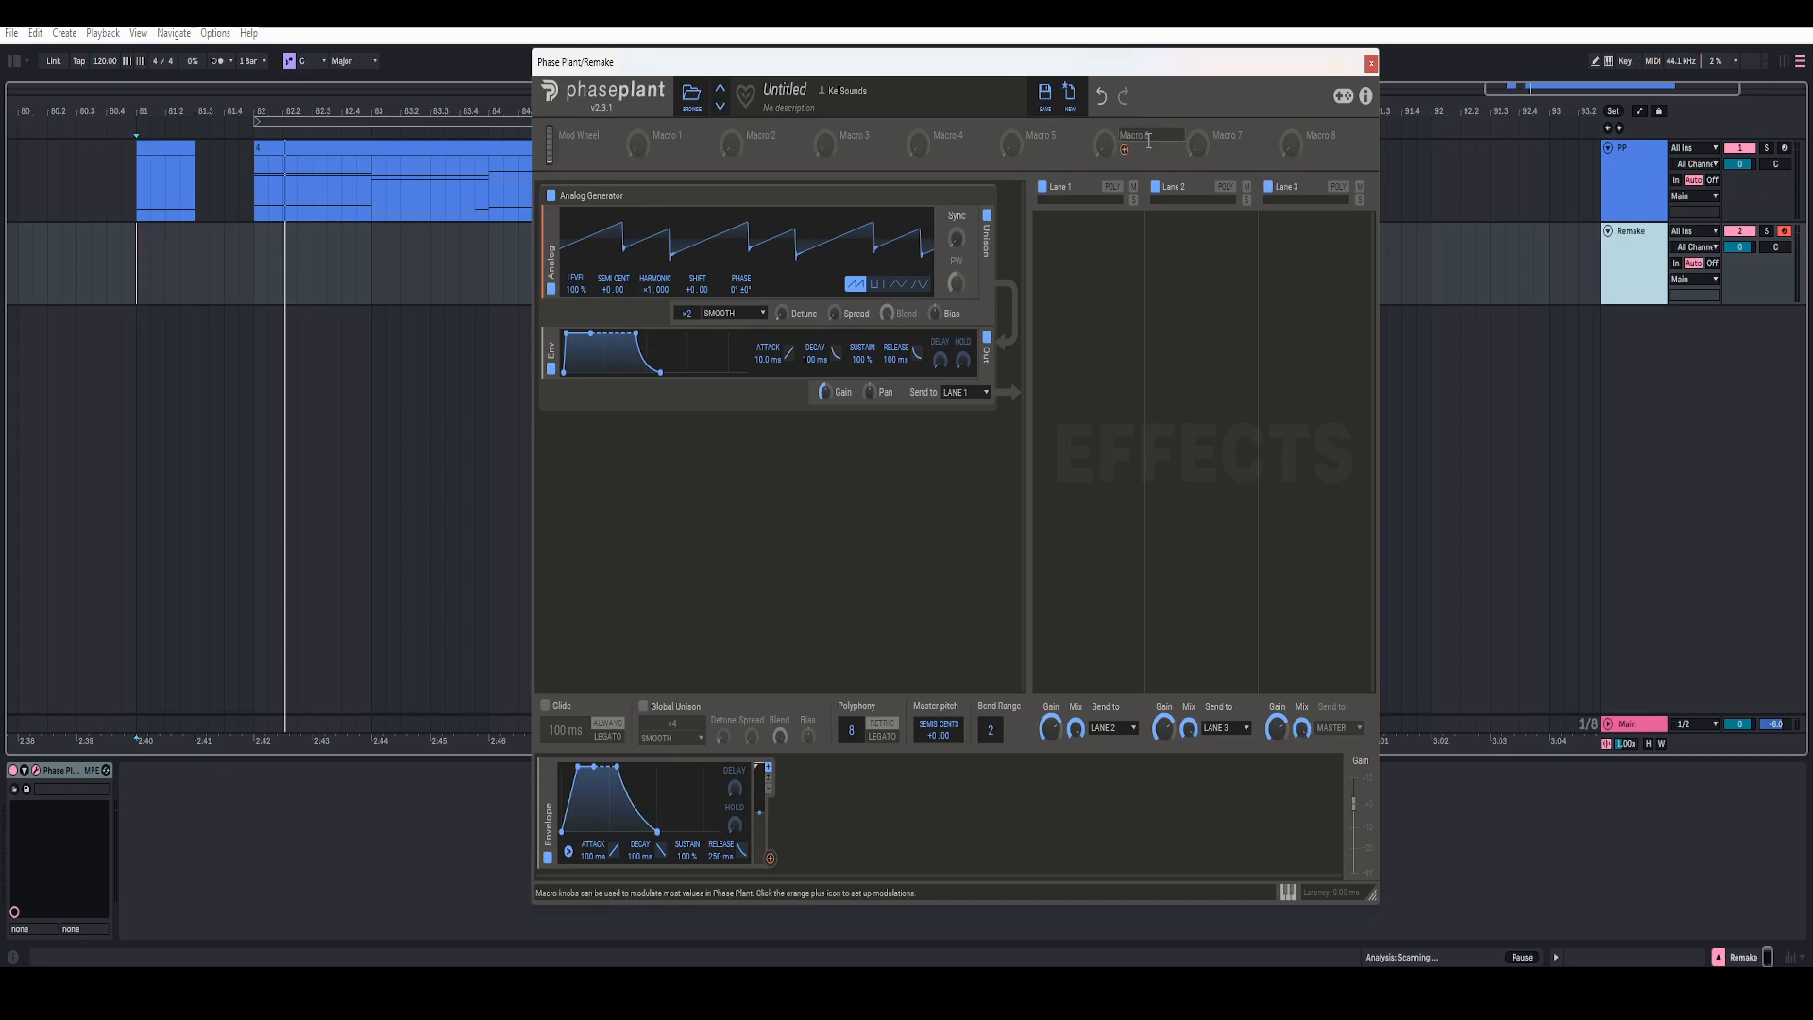
Step: Create an effects group named FX in Lane 1 and add a Chorus with a 33% mix to it
click(1091, 266)
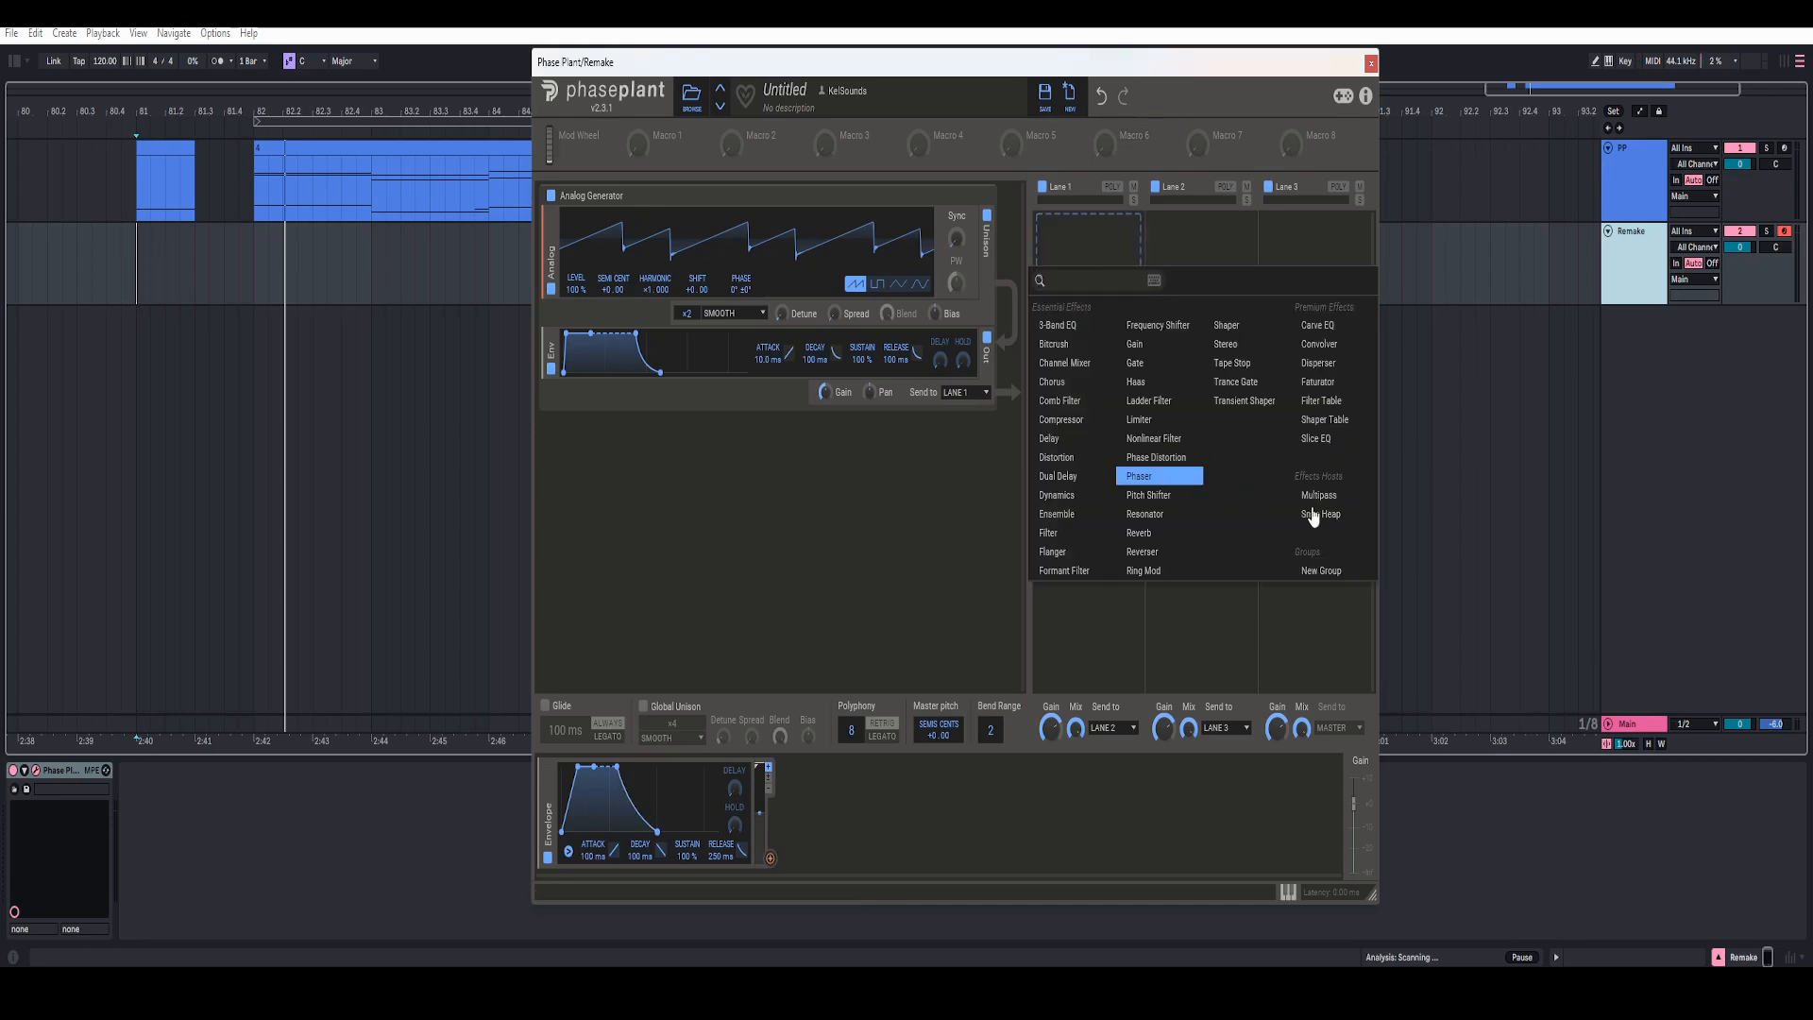
click(1159, 476)
click(1110, 260)
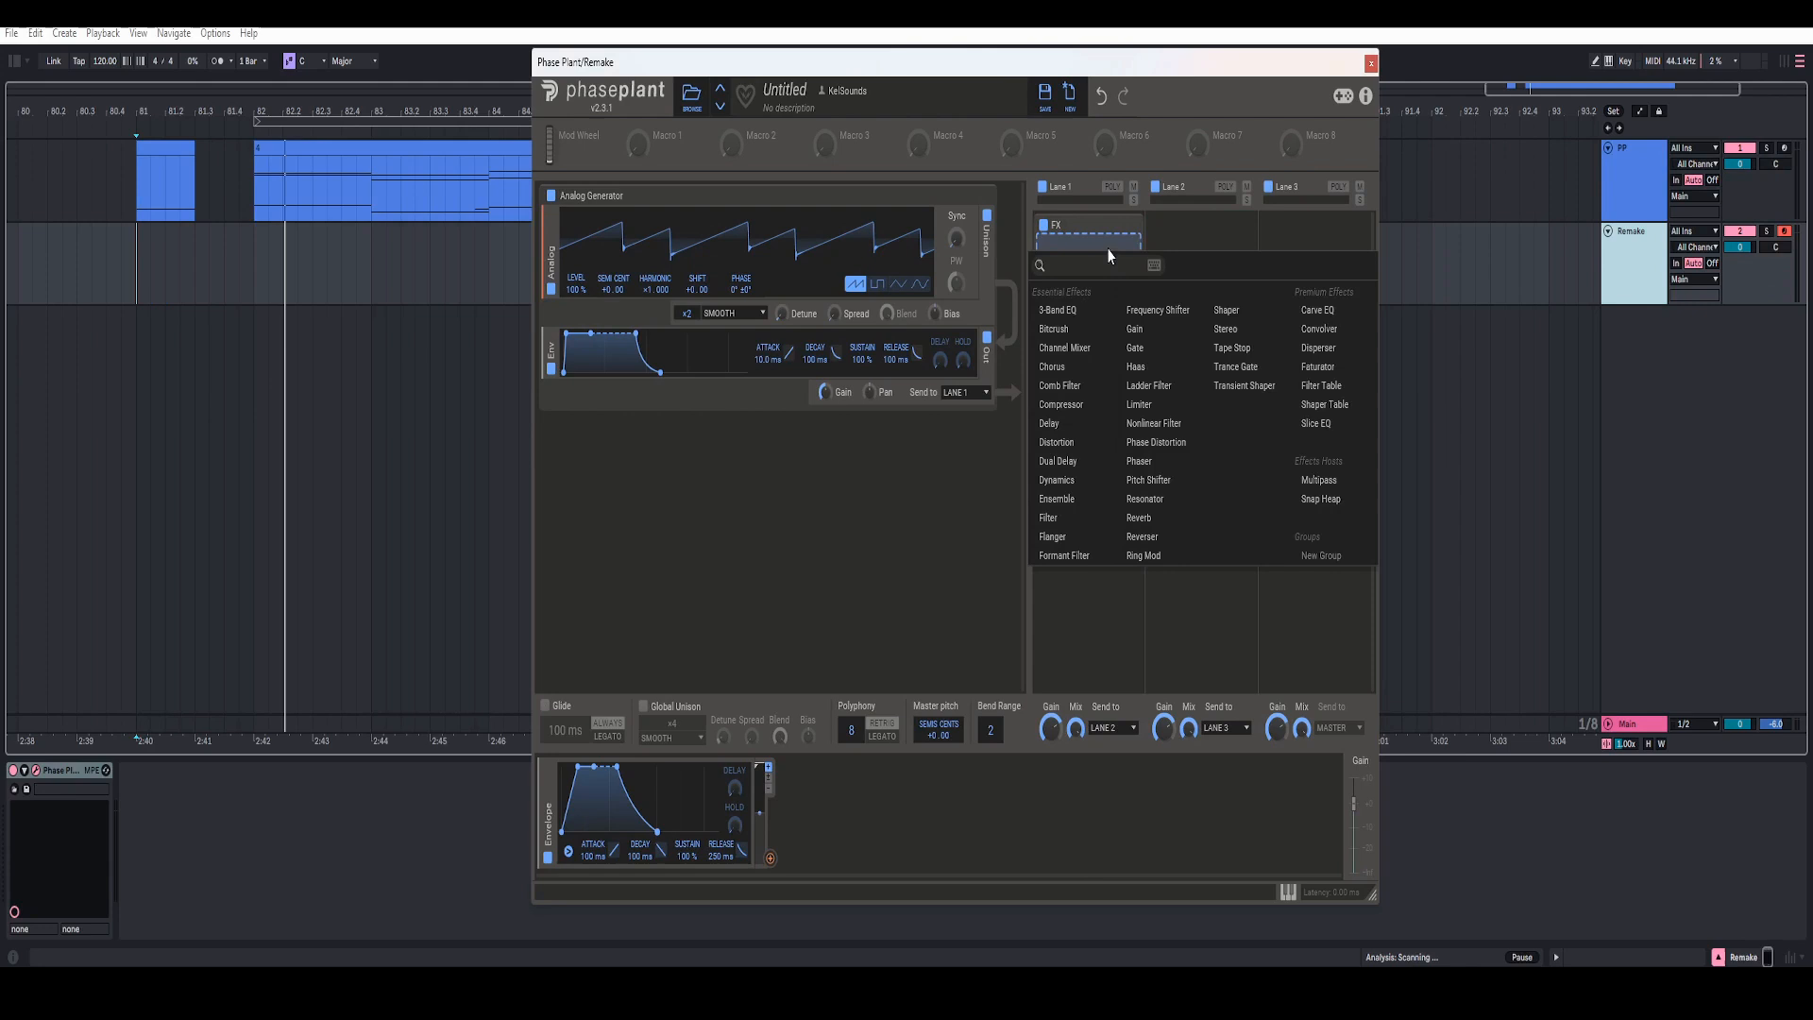
click(1053, 366)
right_click(1122, 346)
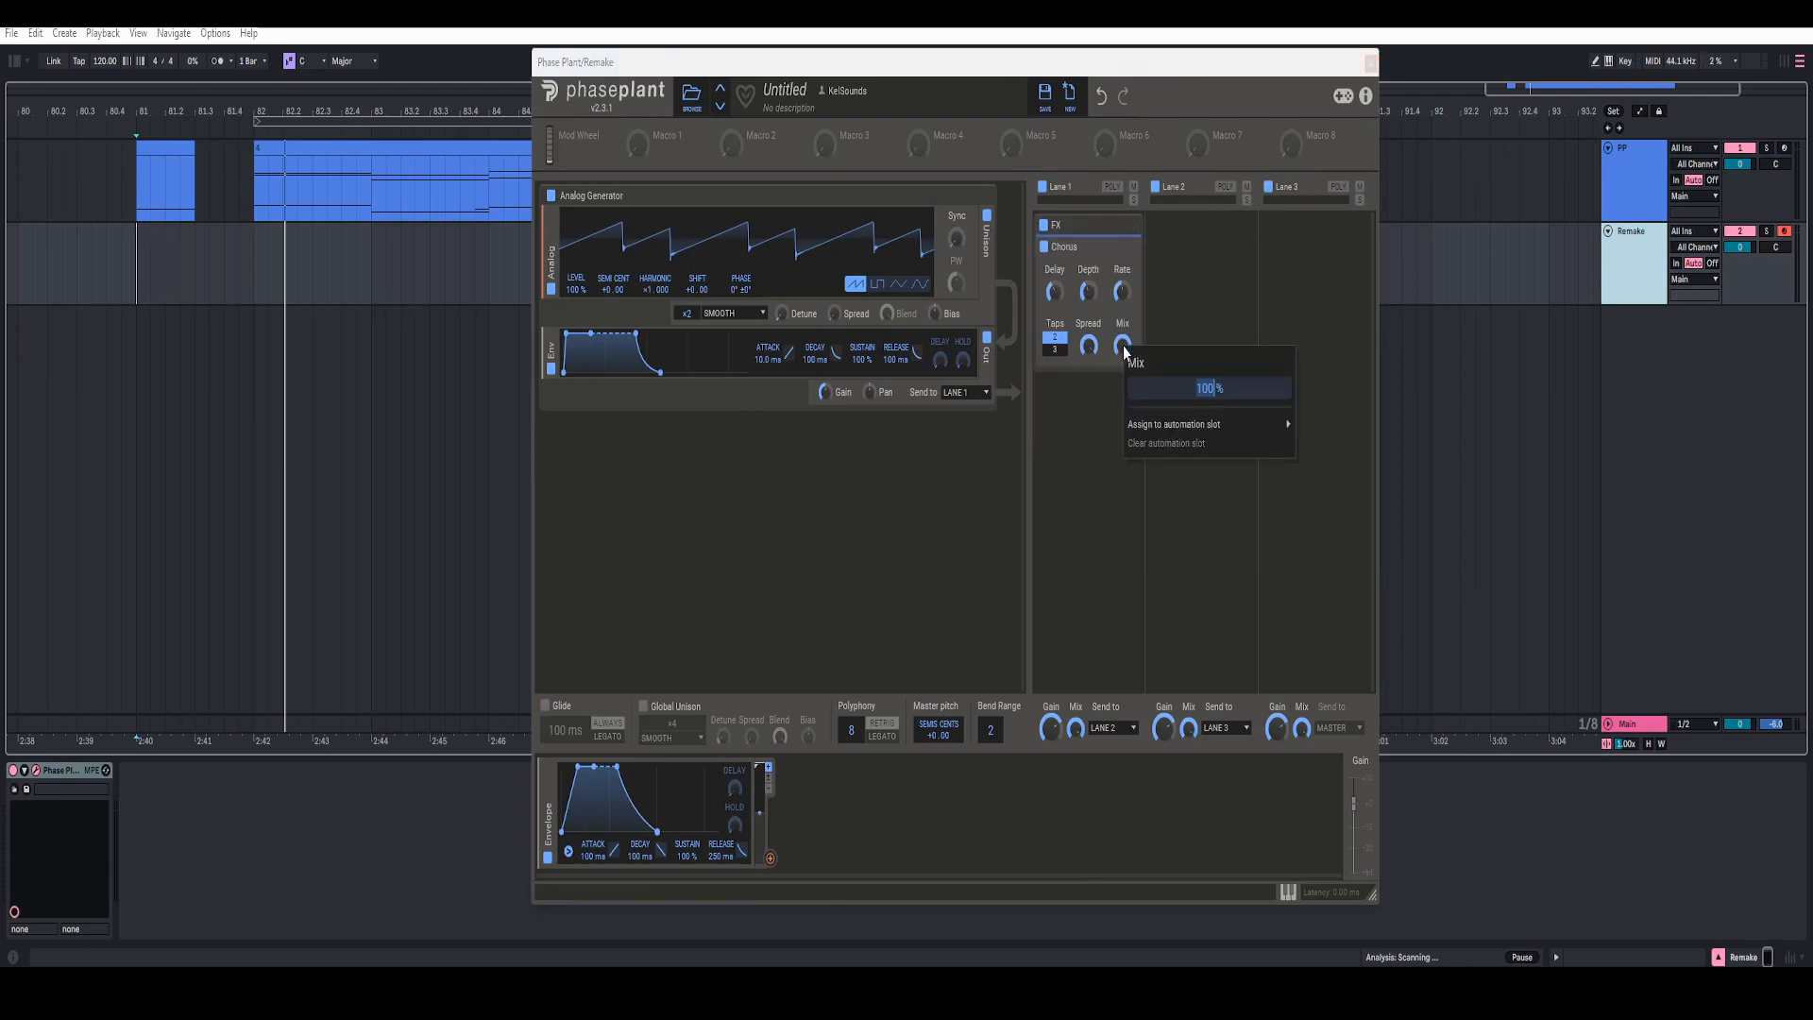
text(33)
key(Return)
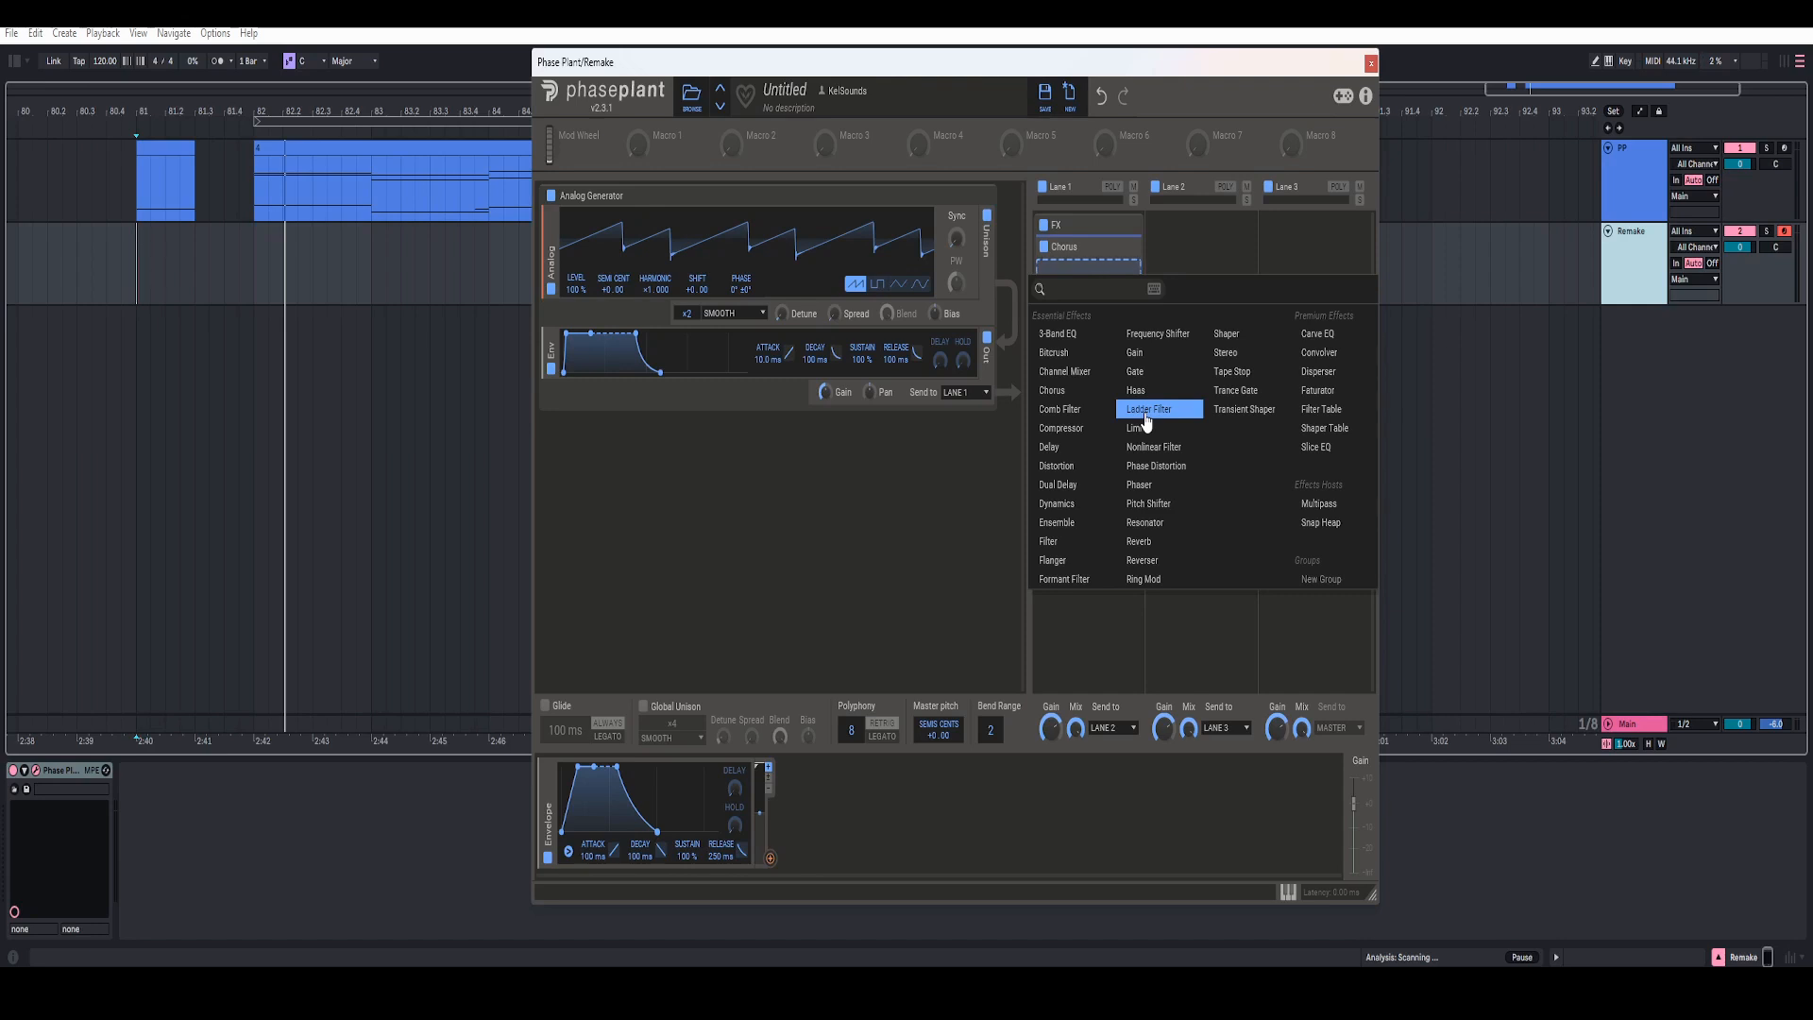
Step: Add a Ladder Filter after the Chorus, with a 200 Hz cutoff, raised resonance, saturation on and some drive
click(1145, 414)
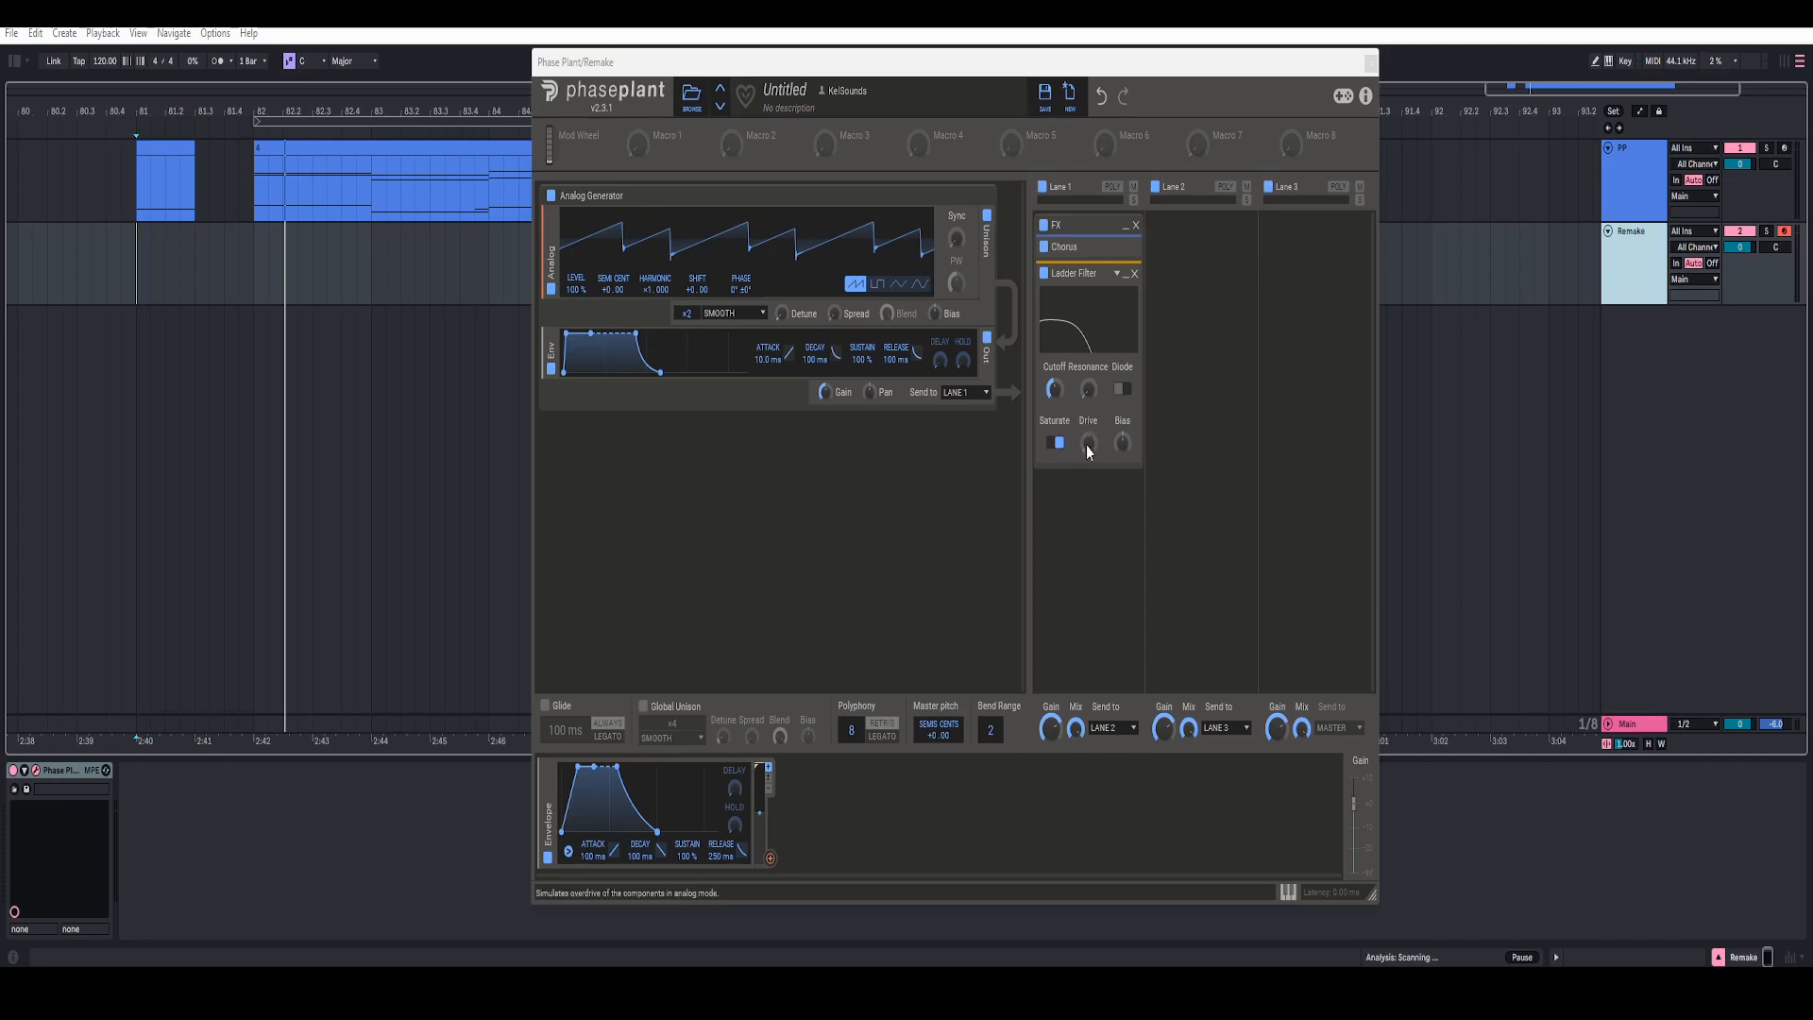
right_click(1055, 390)
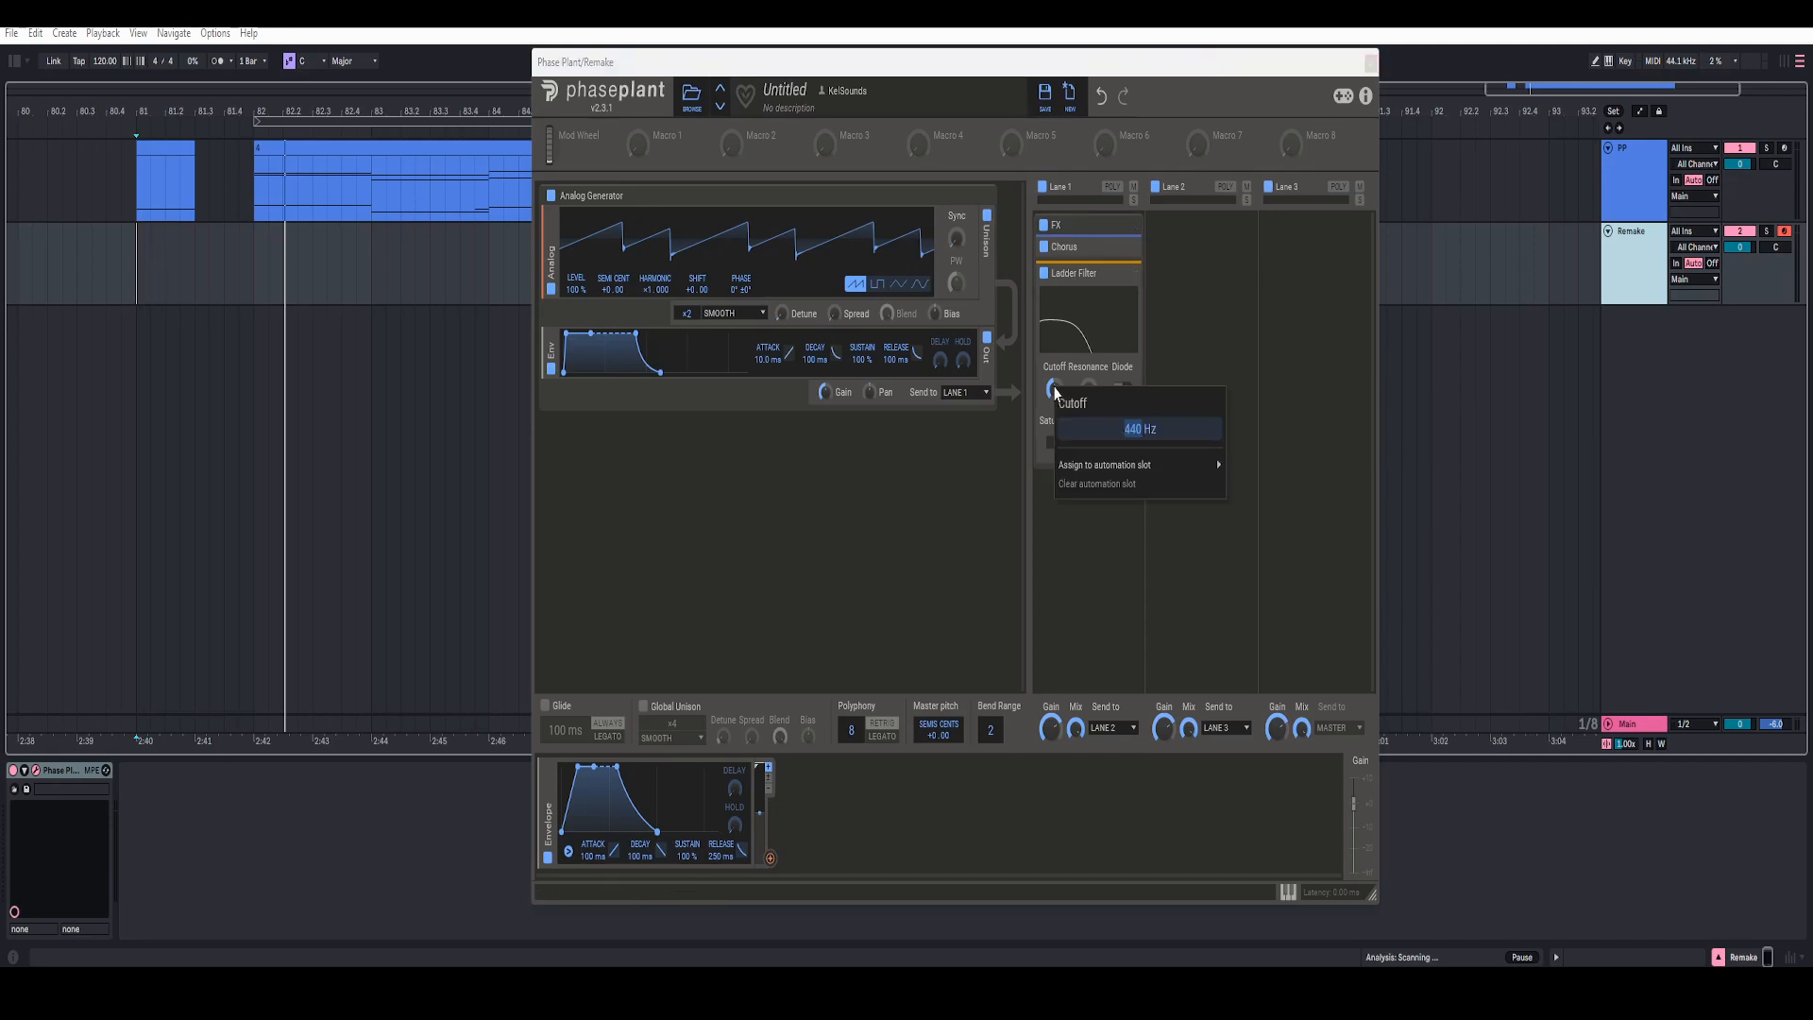
right_click(1090, 391)
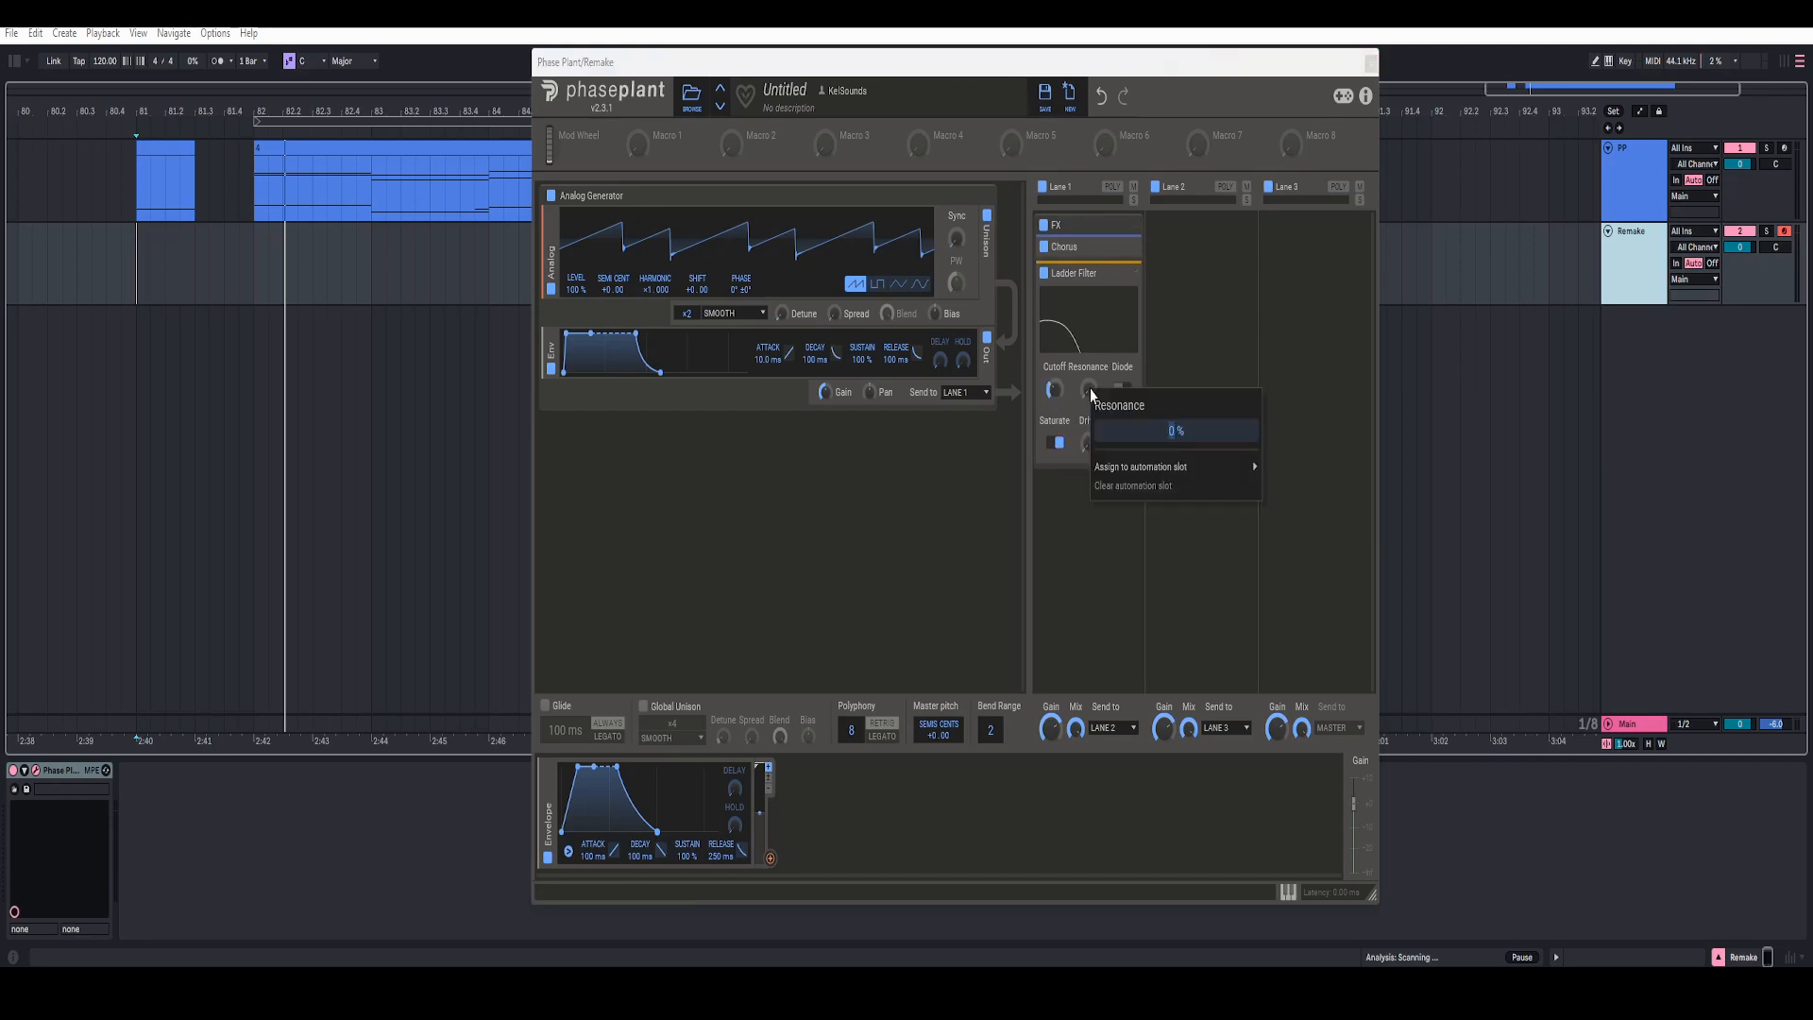
click(1058, 440)
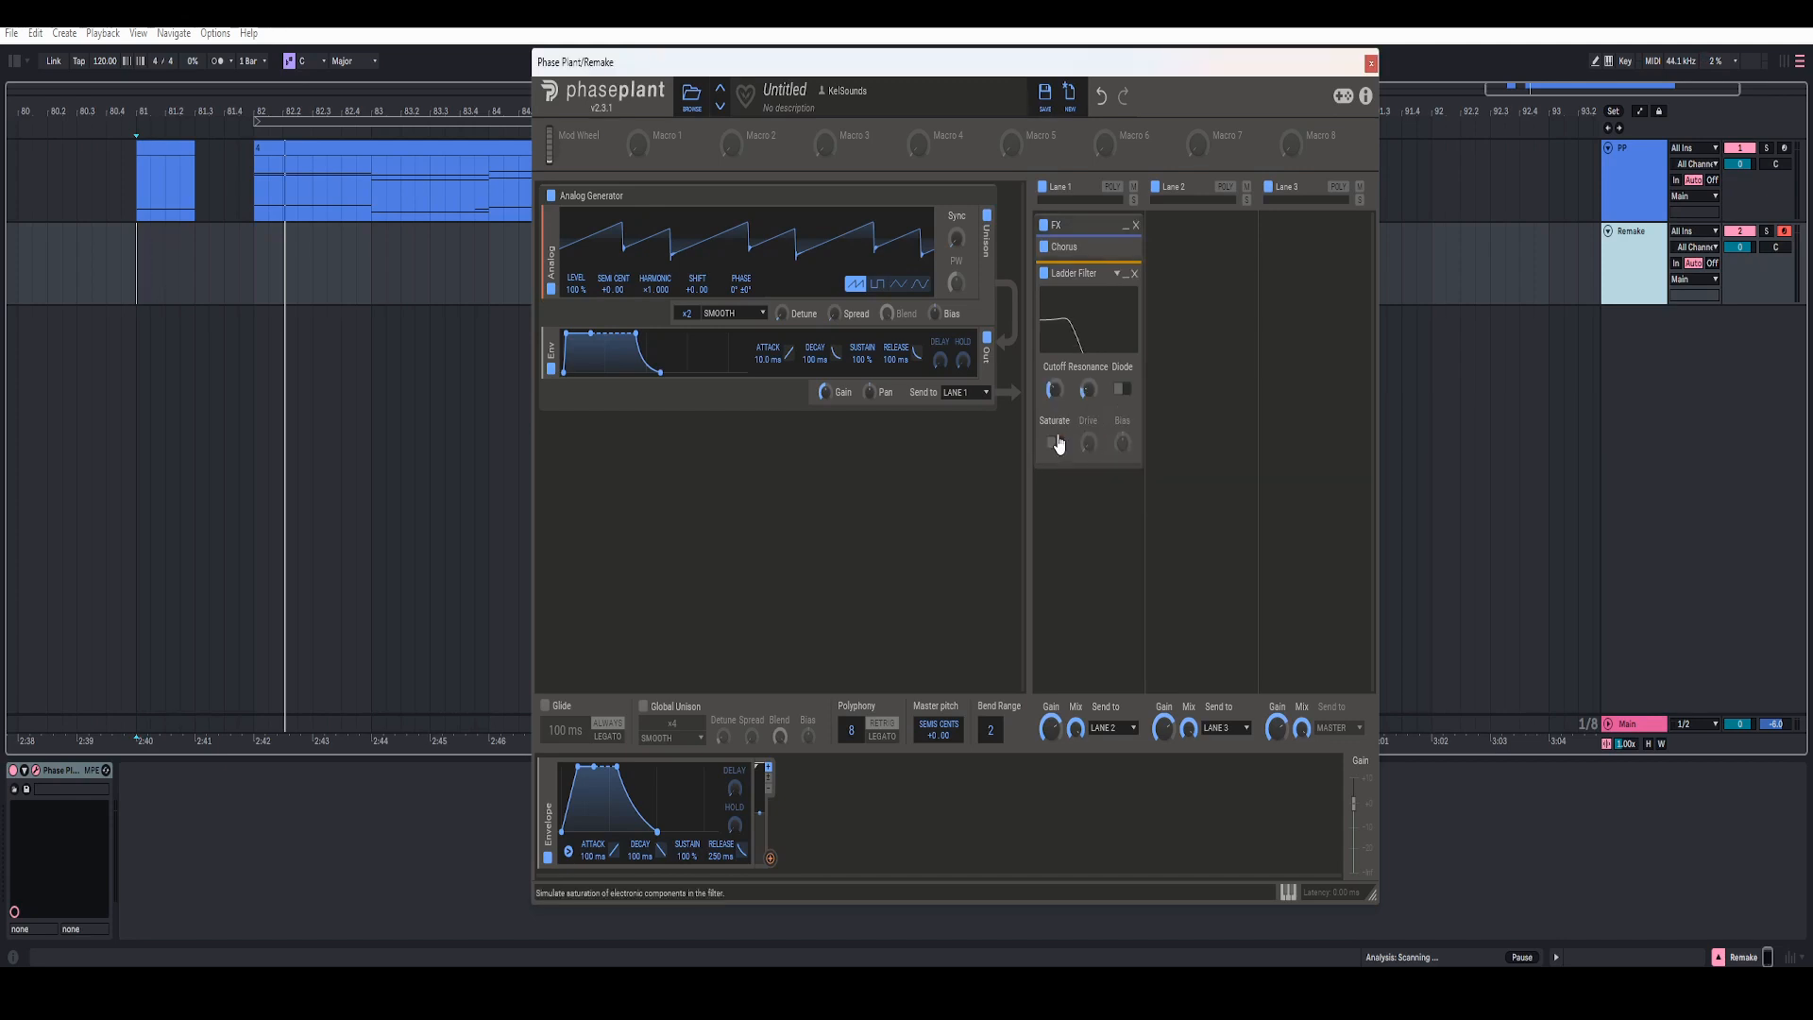
click(1058, 442)
right_click(1088, 444)
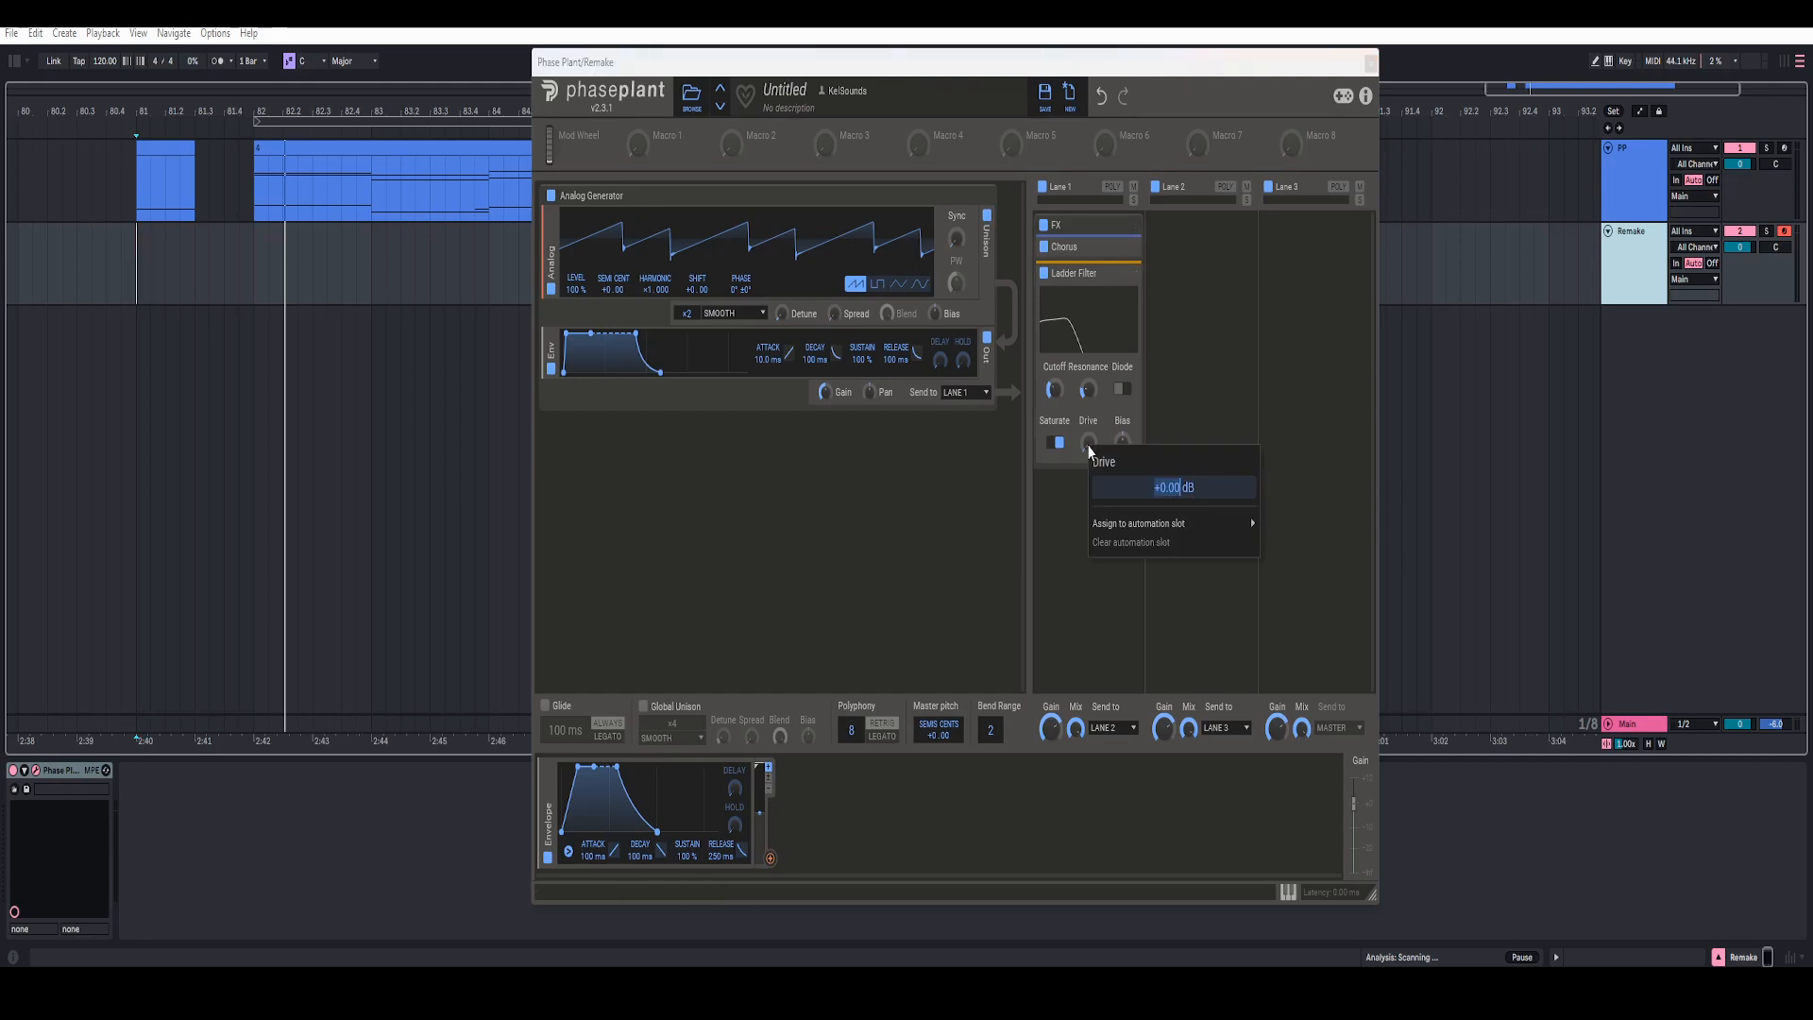
click(1064, 390)
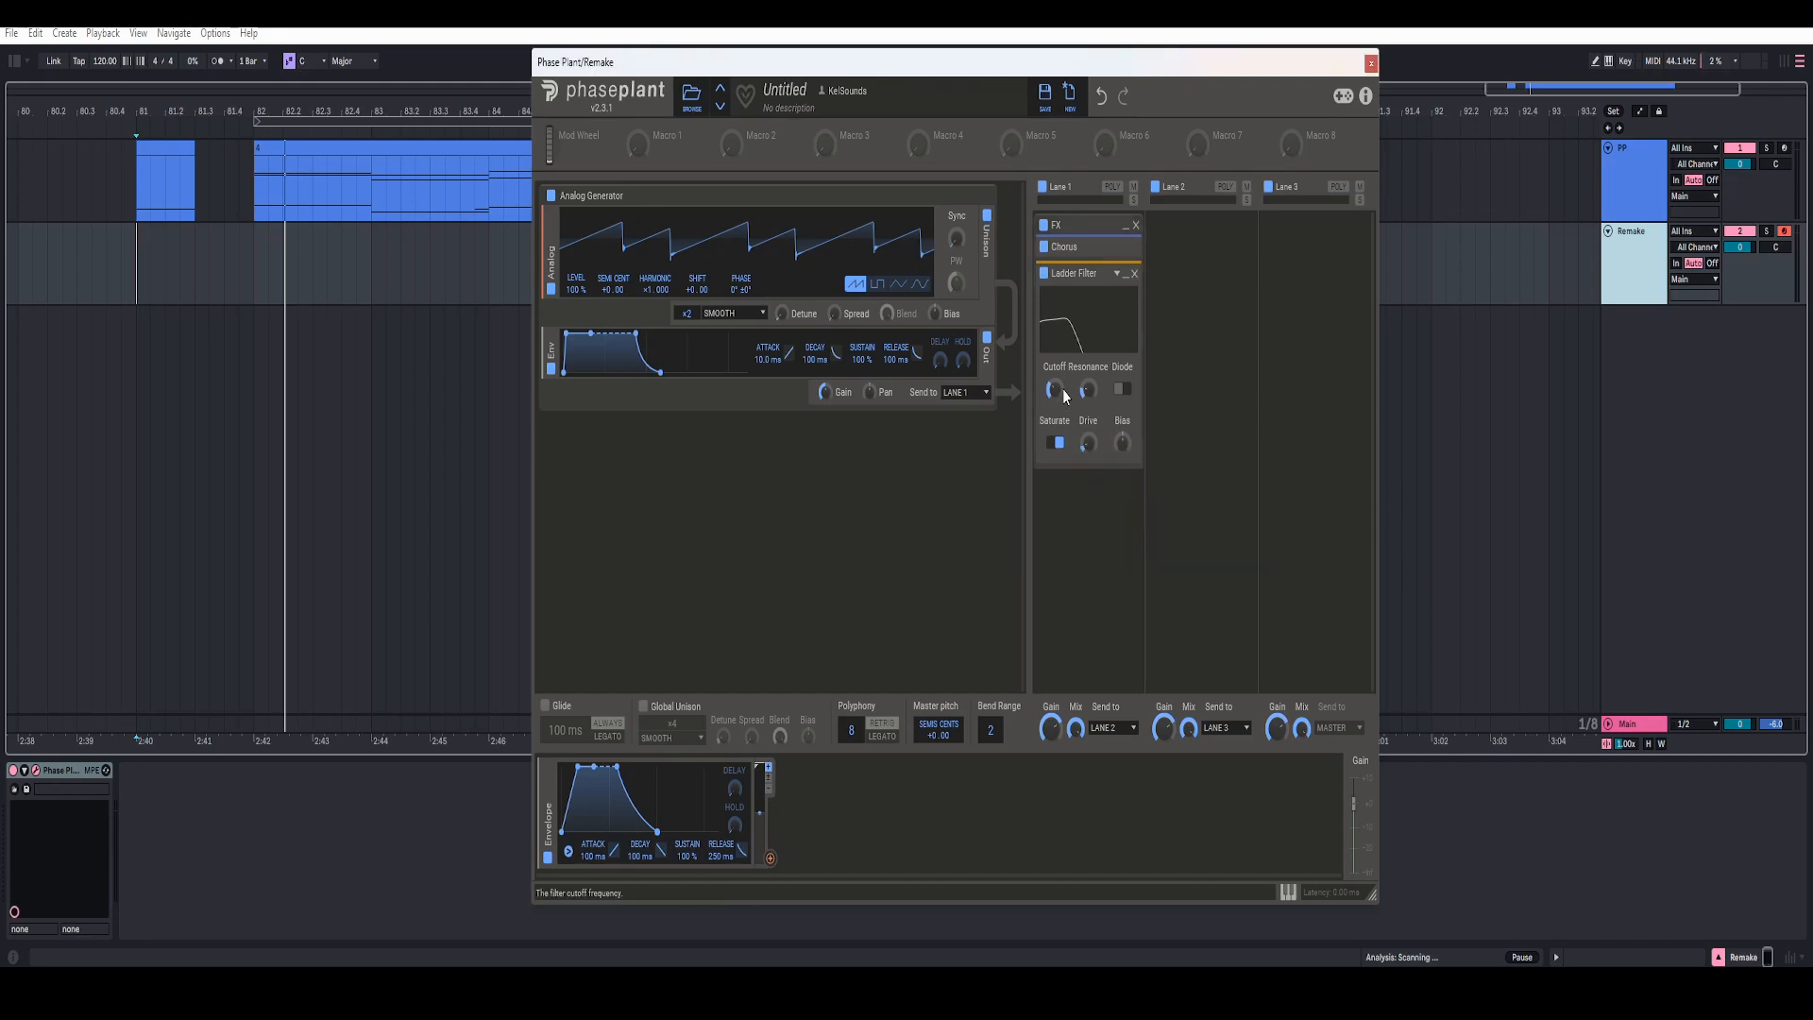
Step: Route the Envelope modulator to the Ladder Filter's cutoff
click(771, 859)
drag(772, 862, 1055, 411)
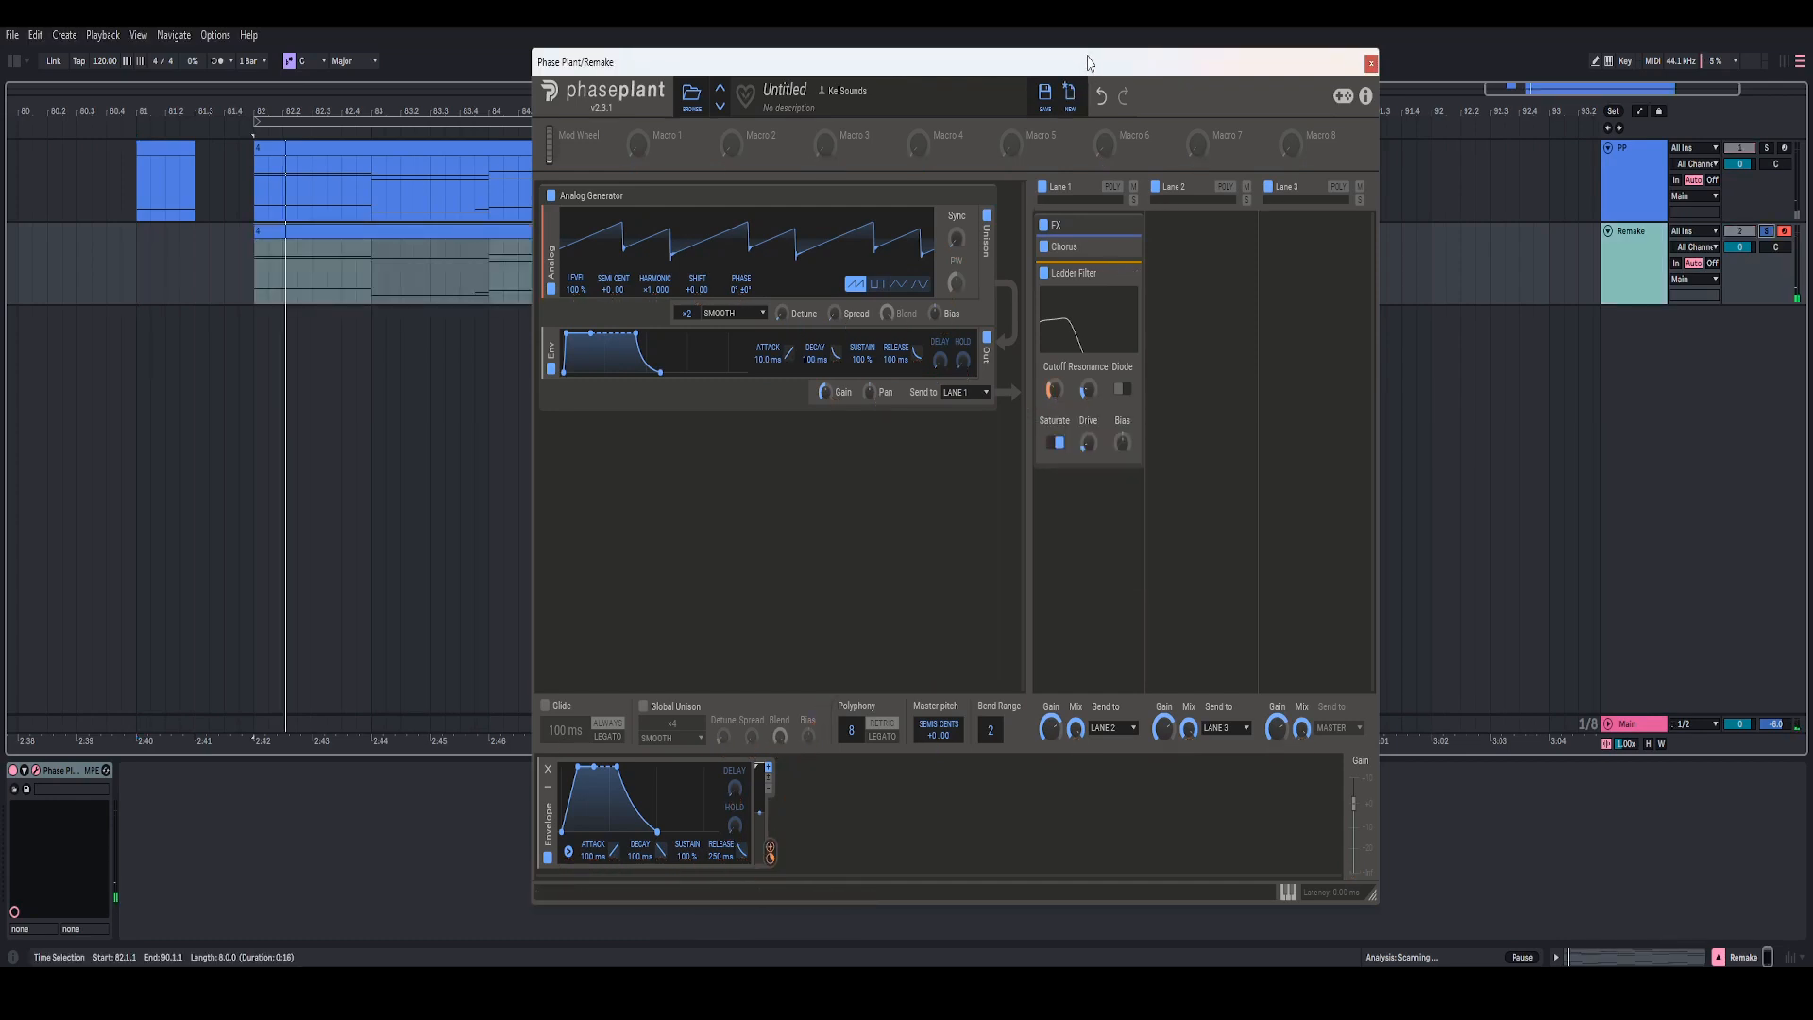
drag(1087, 62, 1052, 67)
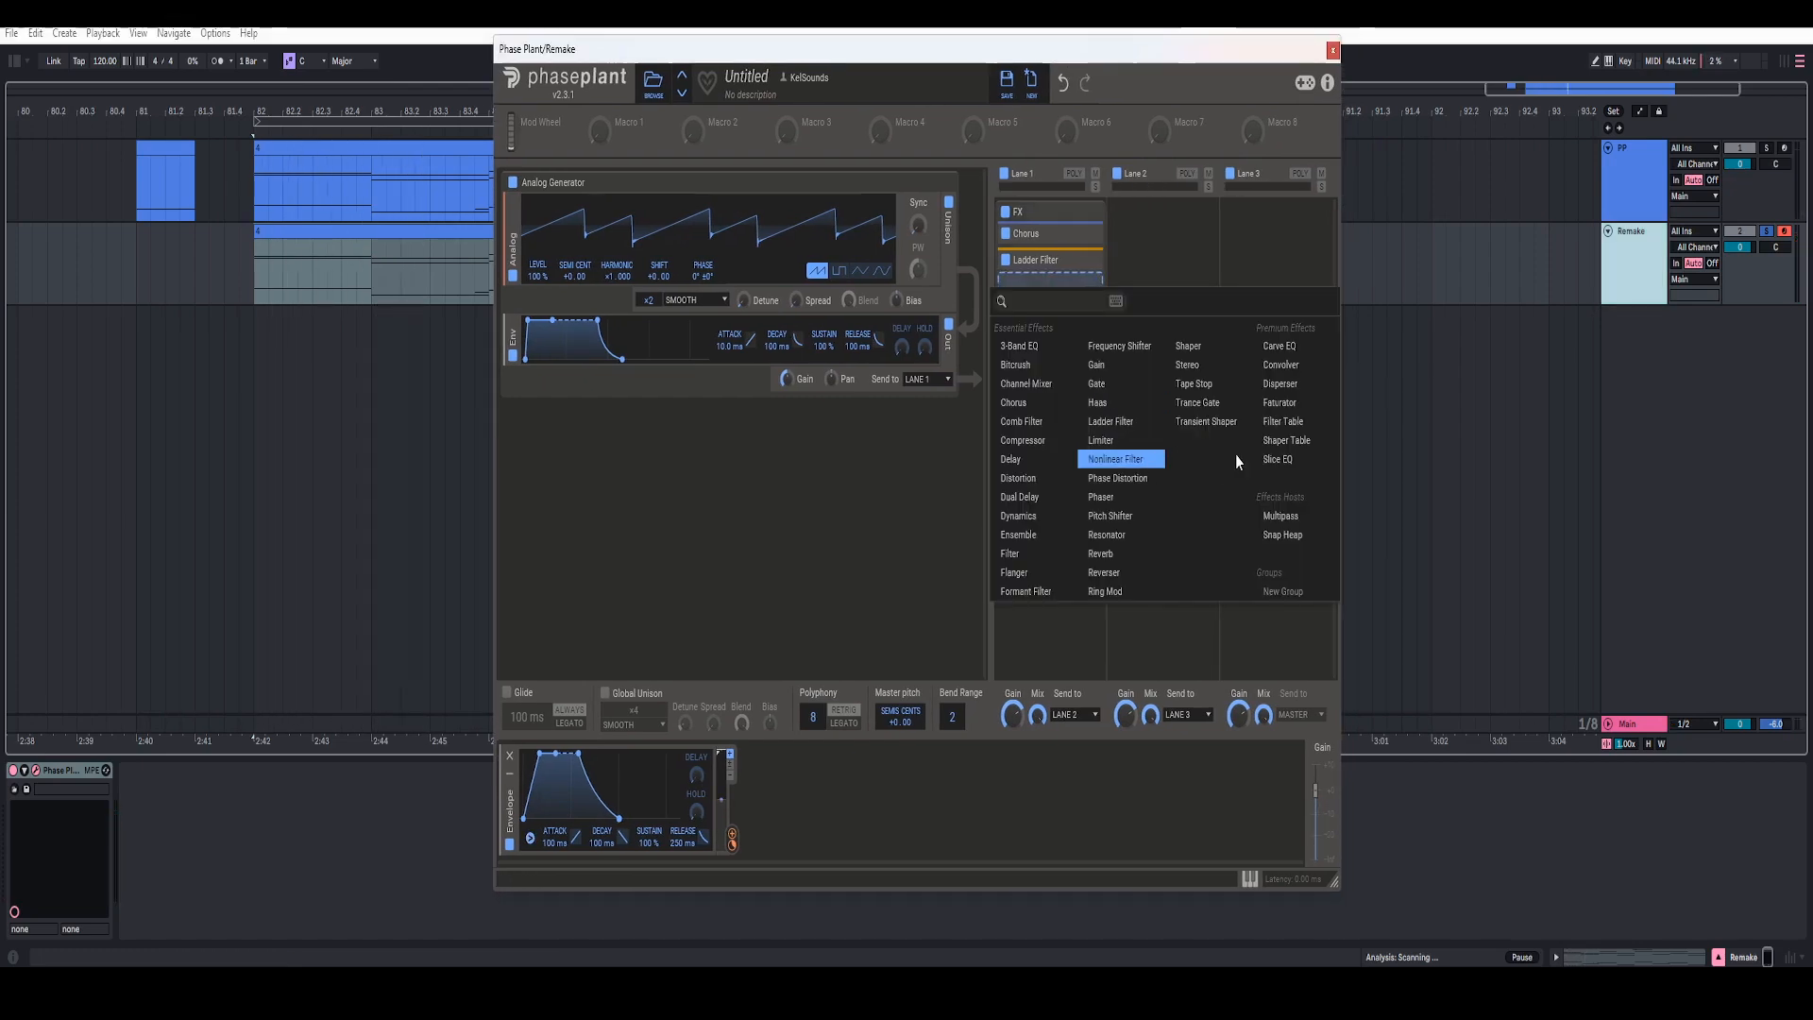
Step: Add a Slice EQ after the Ladder Filter and place two peak bands at about 124 Hz and 710 Hz
click(1278, 459)
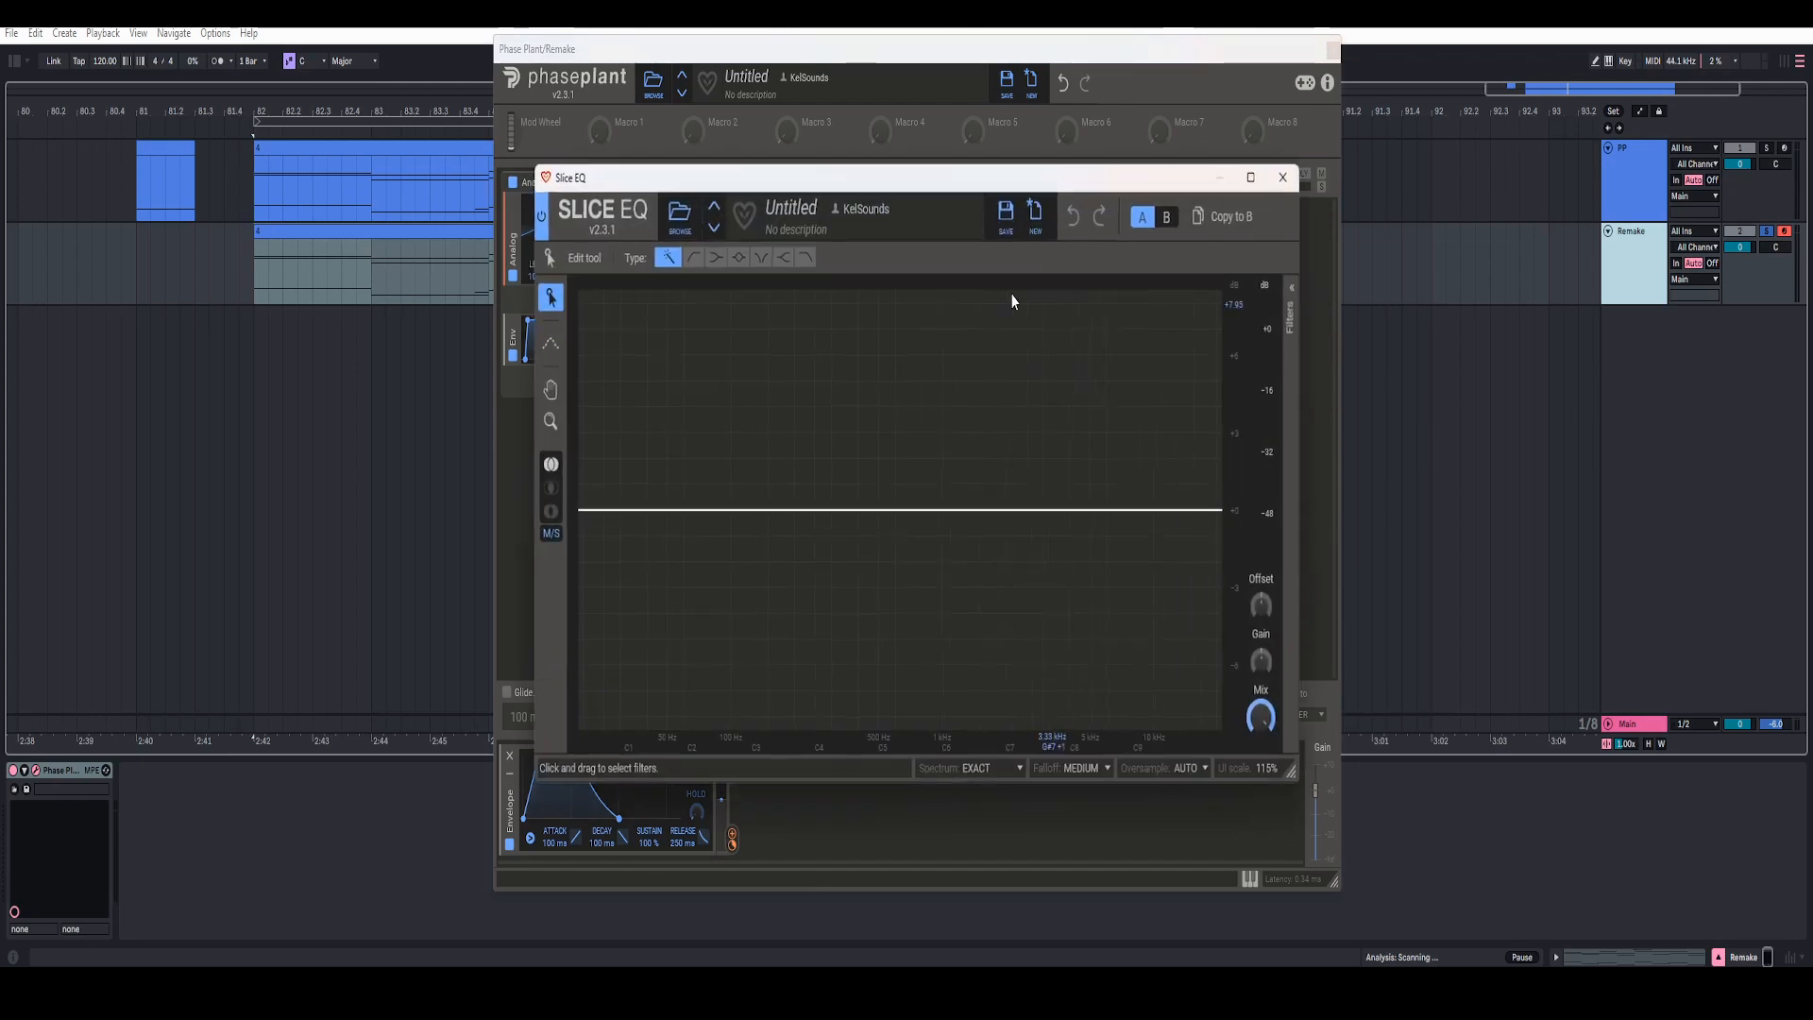
click(738, 255)
click(749, 511)
click(908, 511)
click(1296, 312)
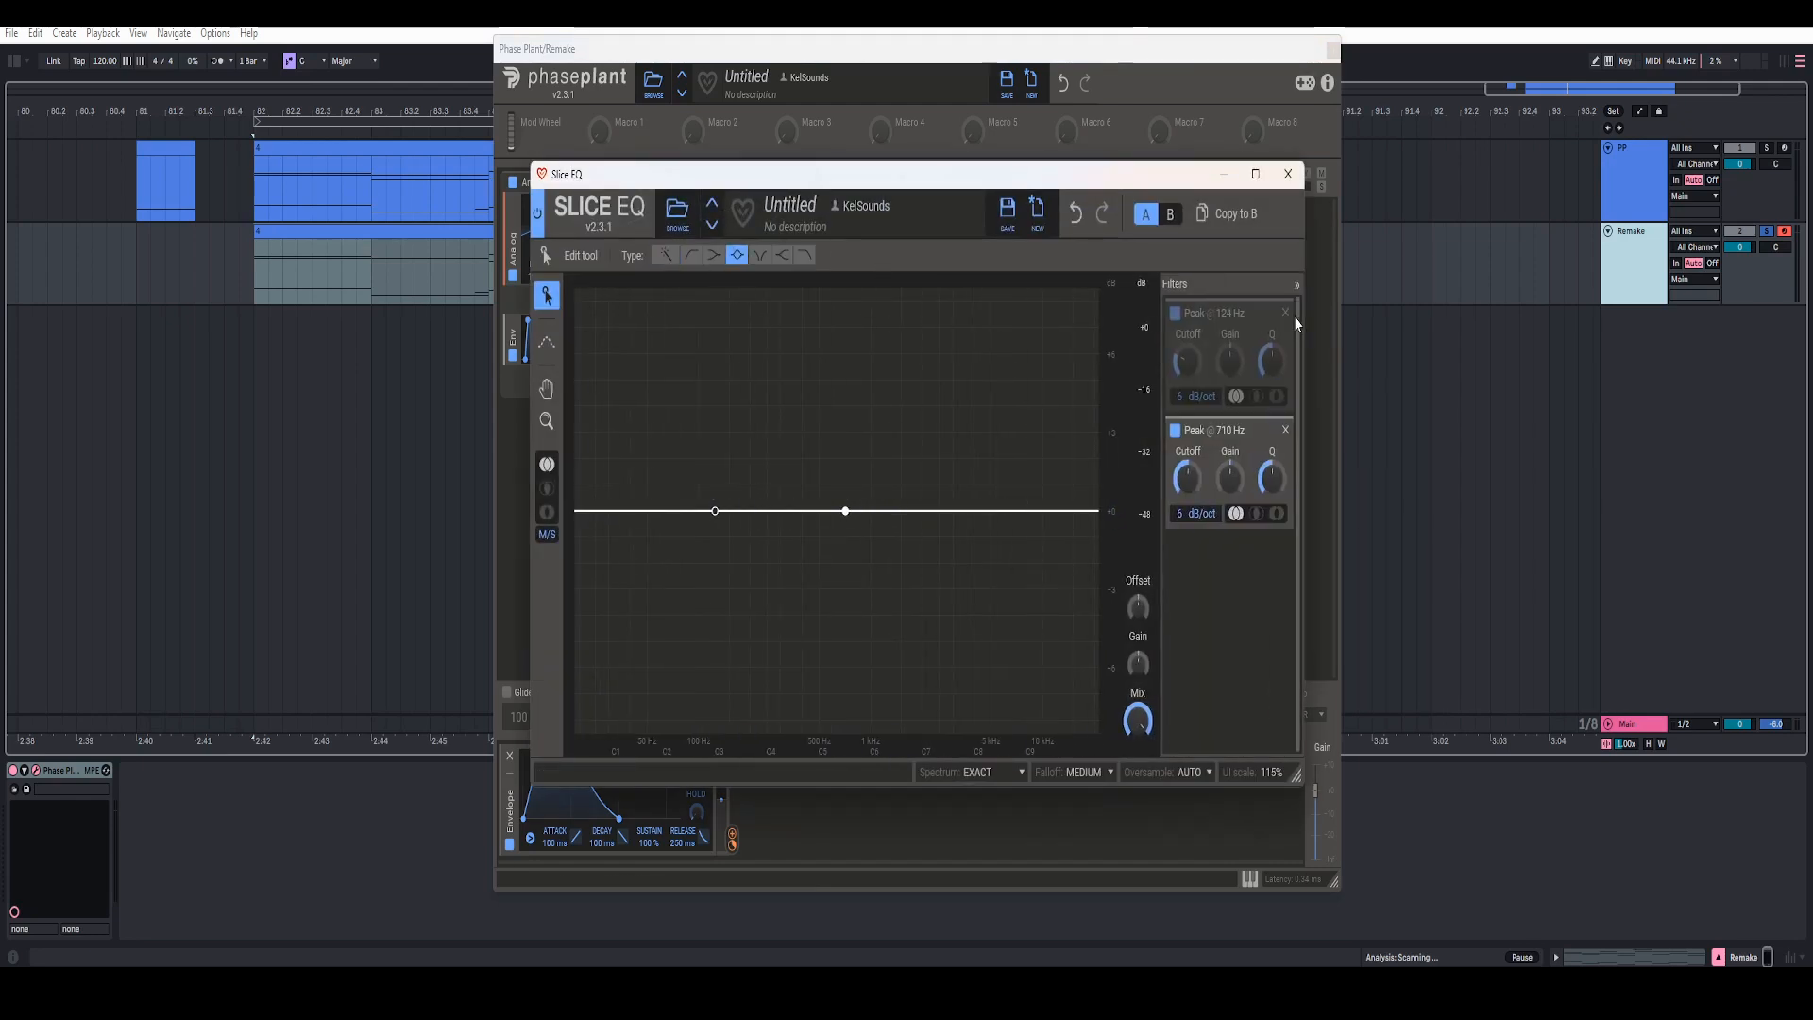
Step: Set the lower peak band's cutoff to 150 Hz and its gain to -3 dB
right_click(1191, 365)
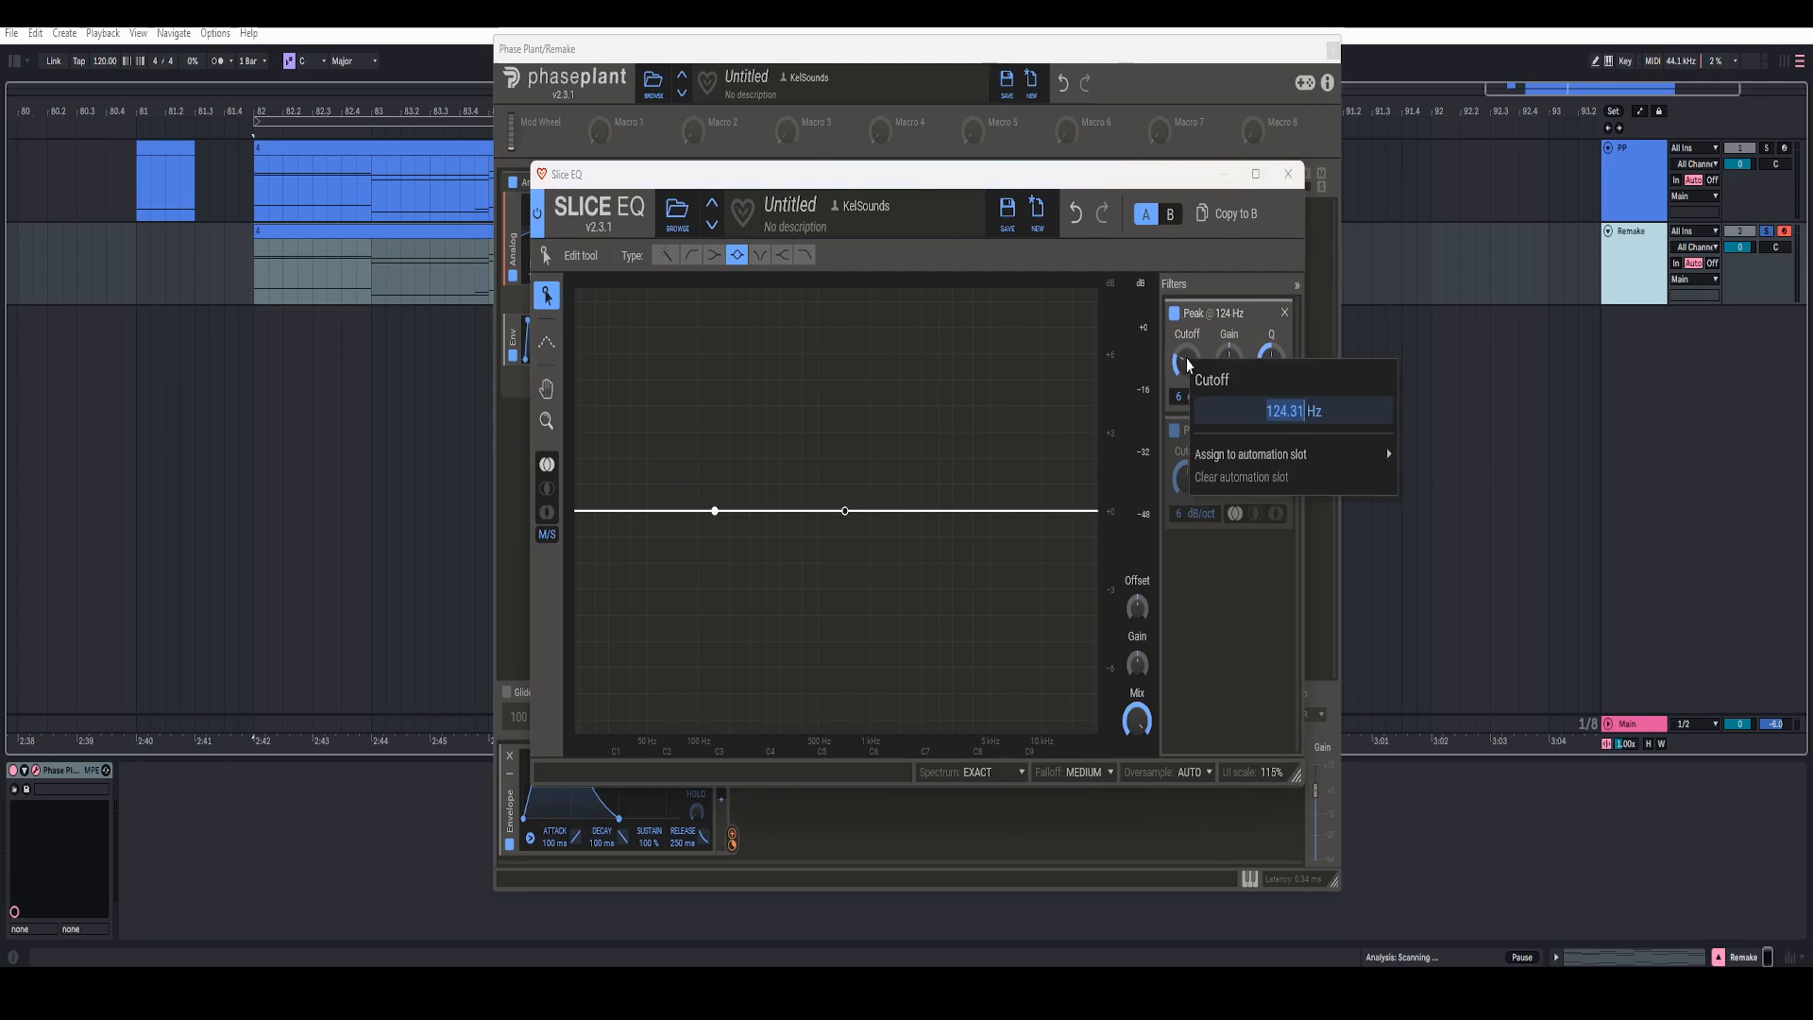
text(150)
key(Return)
right_click(1232, 365)
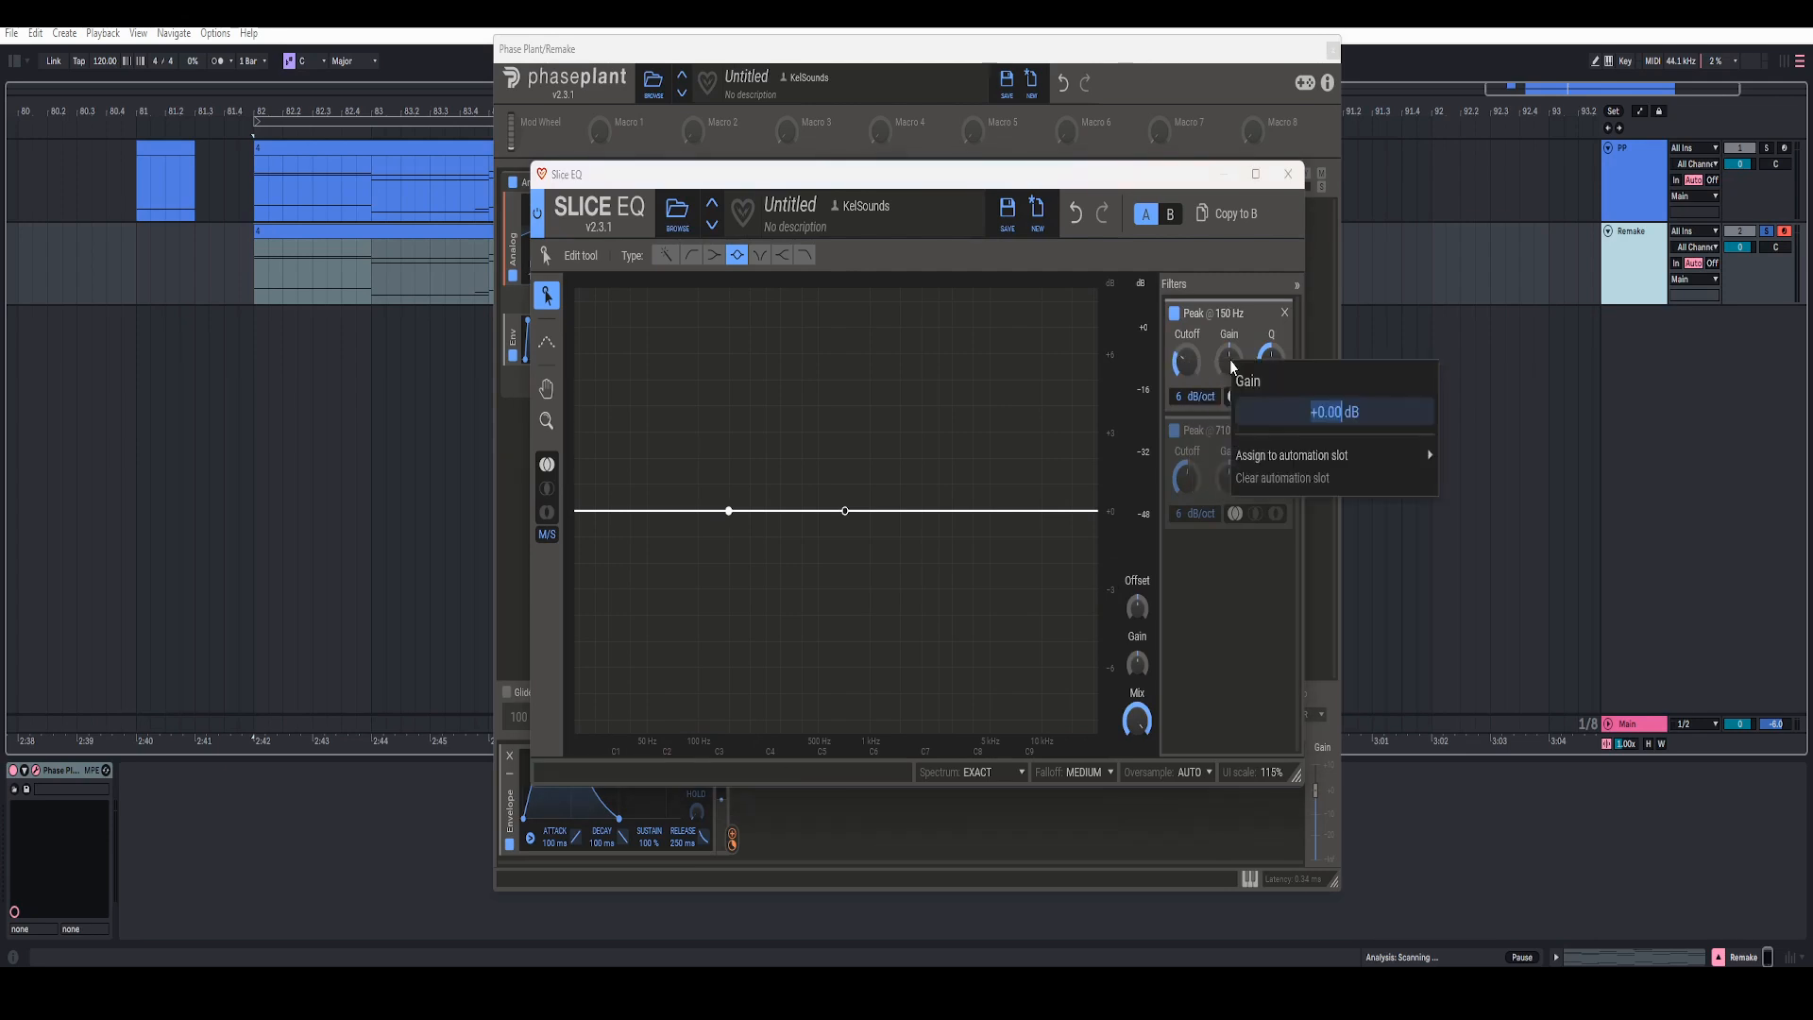
text(-3)
key(Return)
scroll(1119, 442, down, 4)
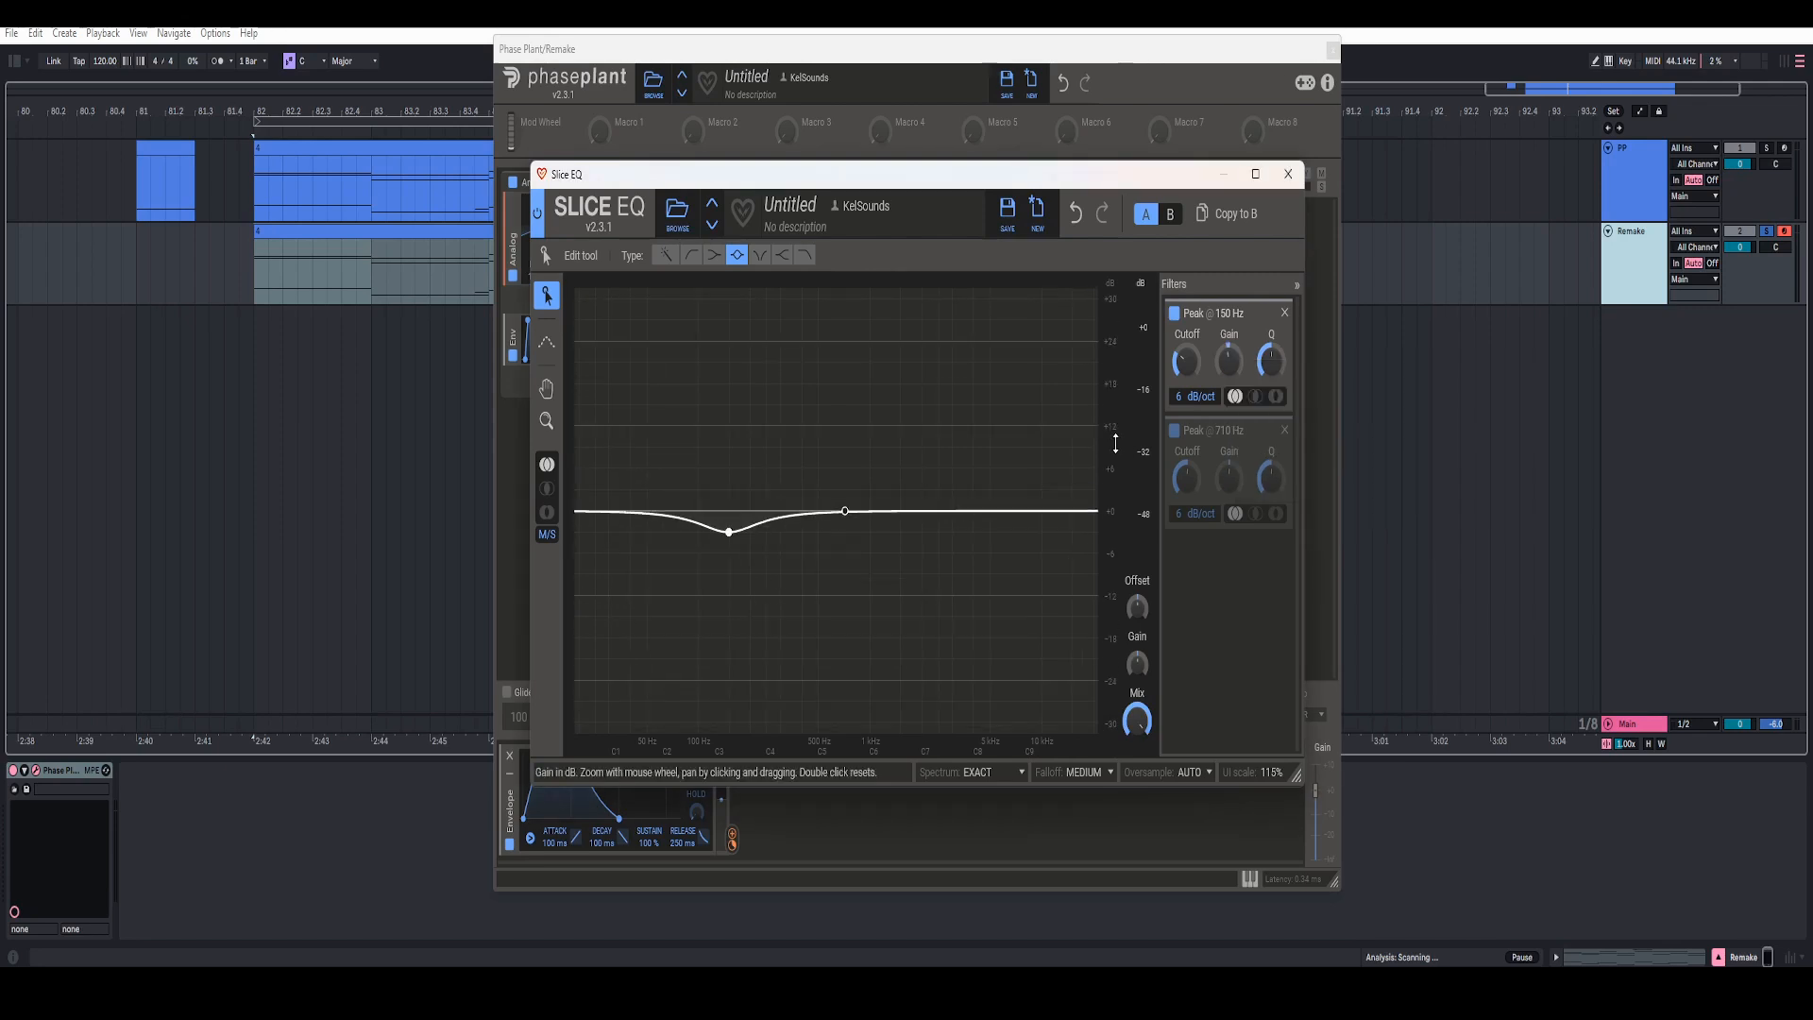
Step: Set the cutoff of the upper peak band to 1.27 kHz
drag(830, 586, 882, 457)
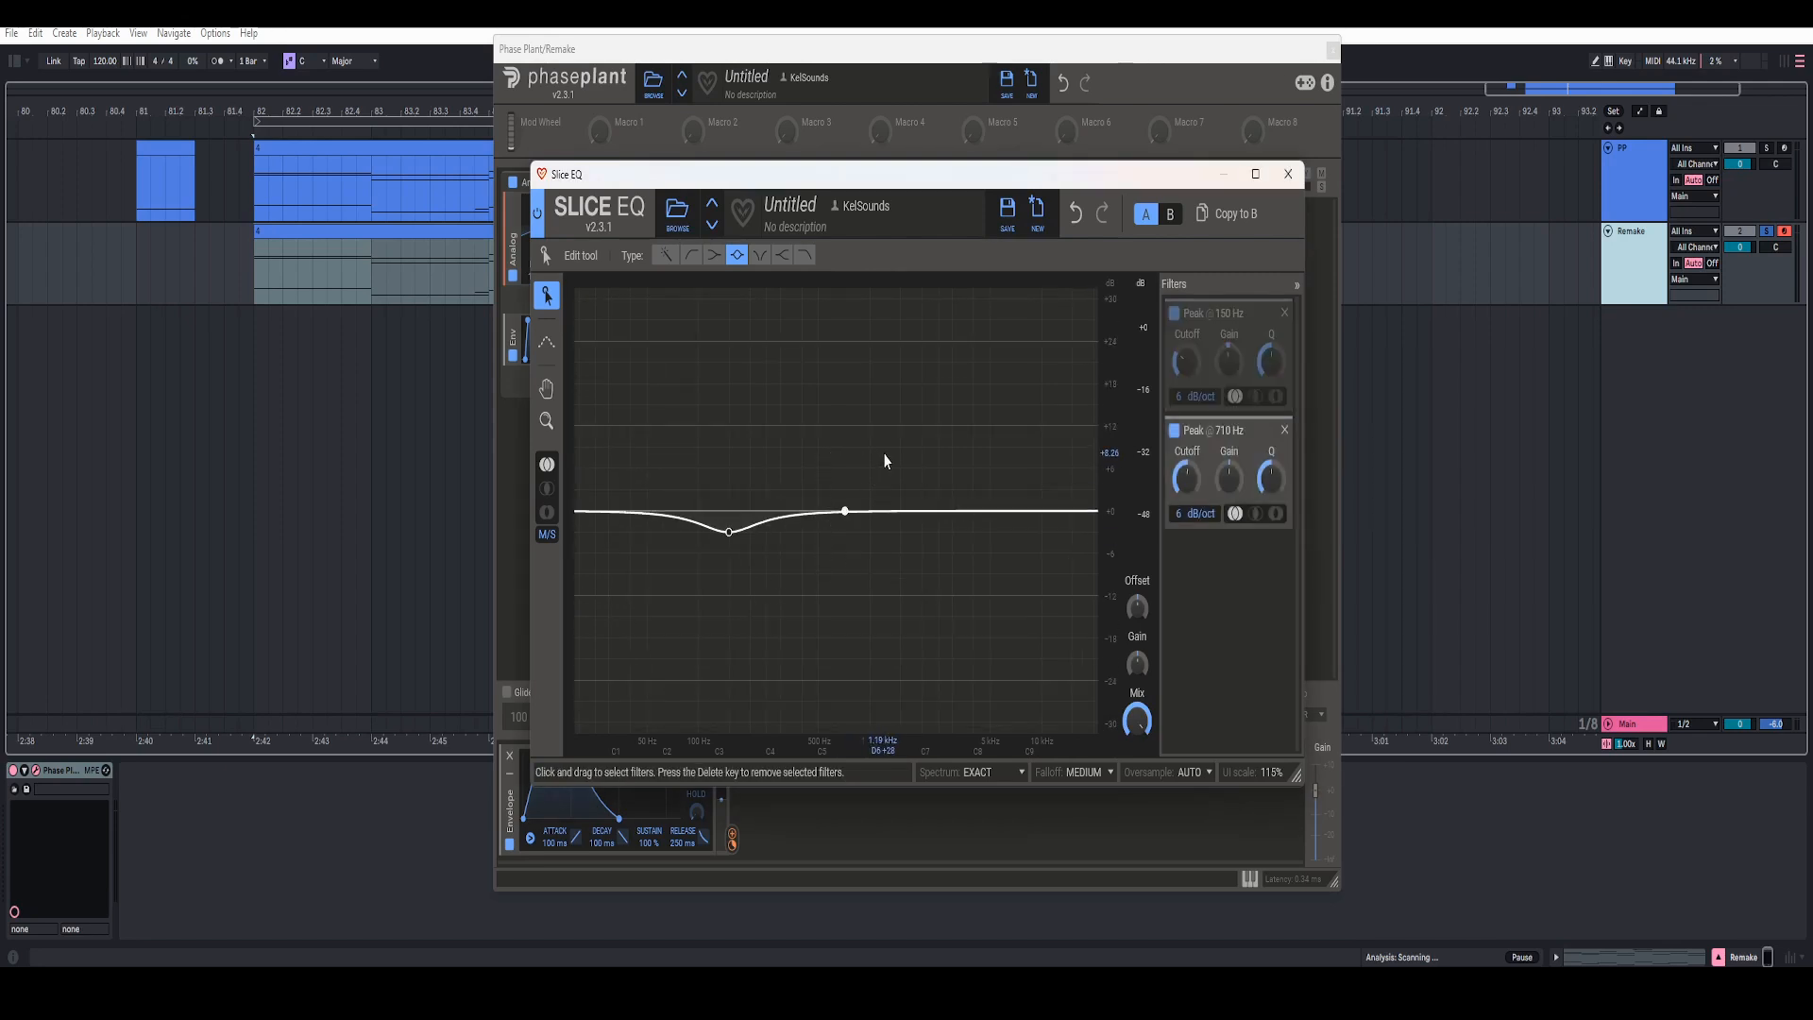
right_click(1187, 483)
text(127 Hz)
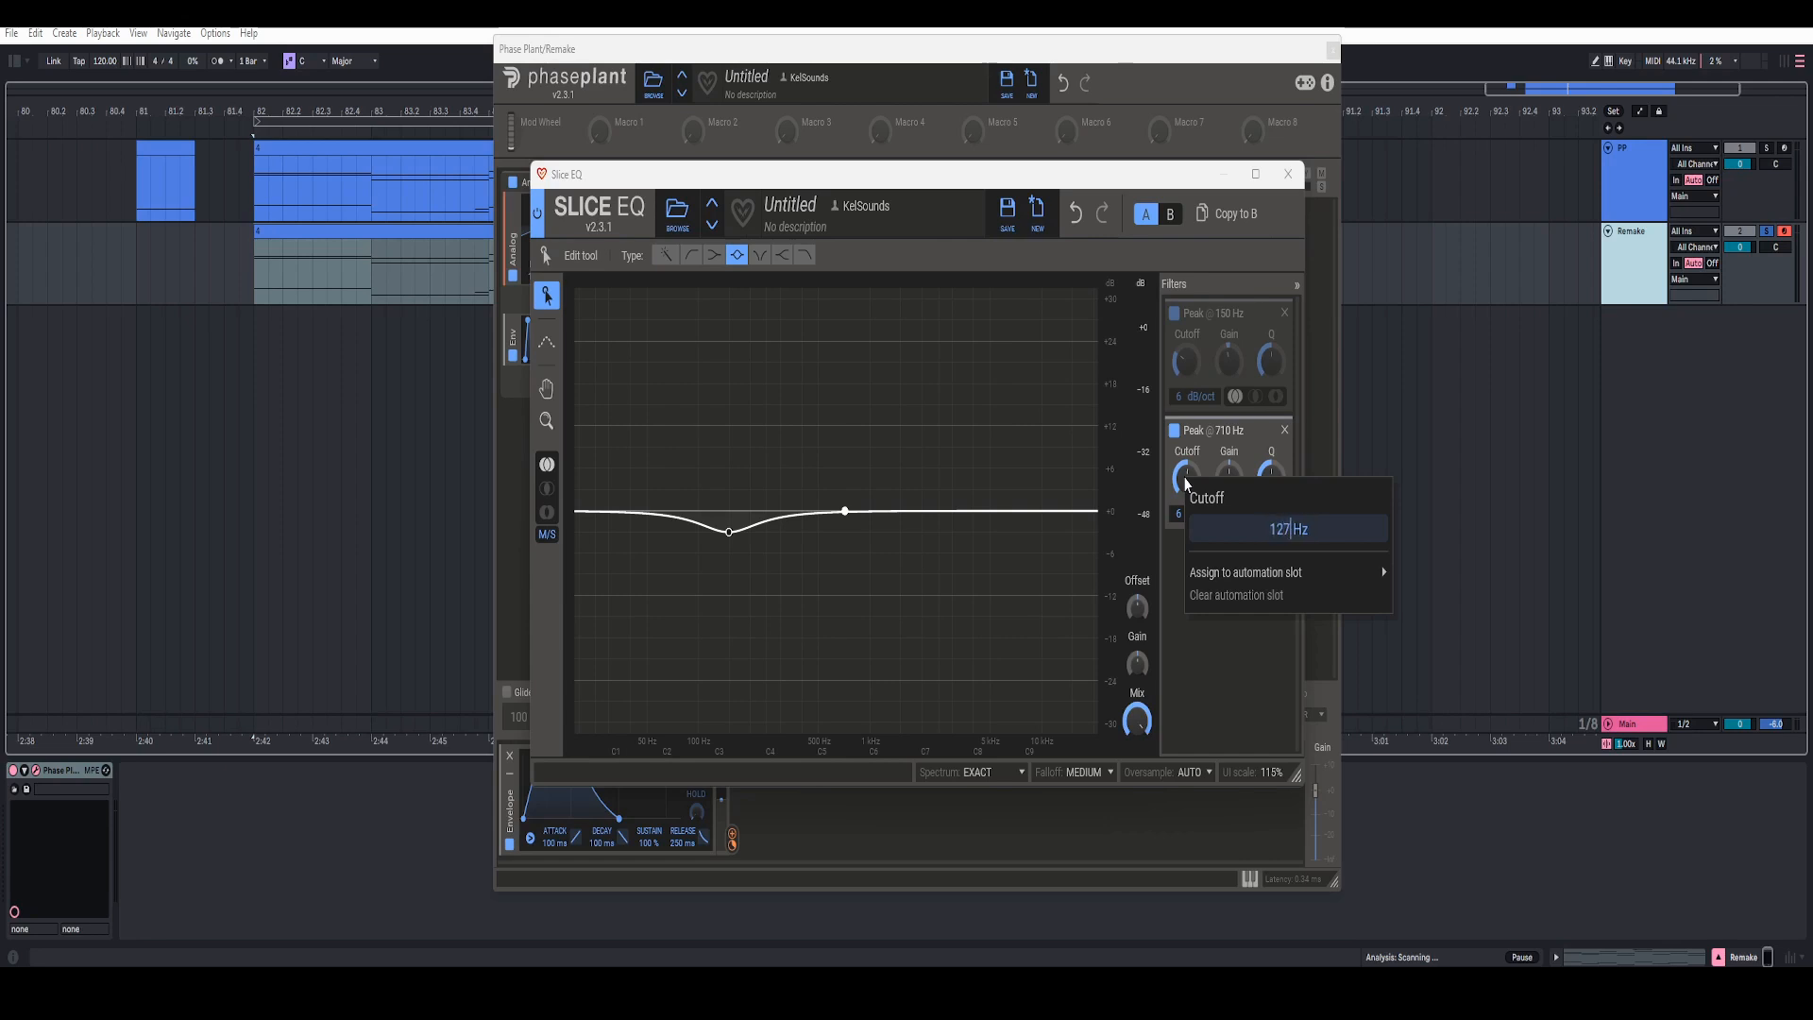
key(Return)
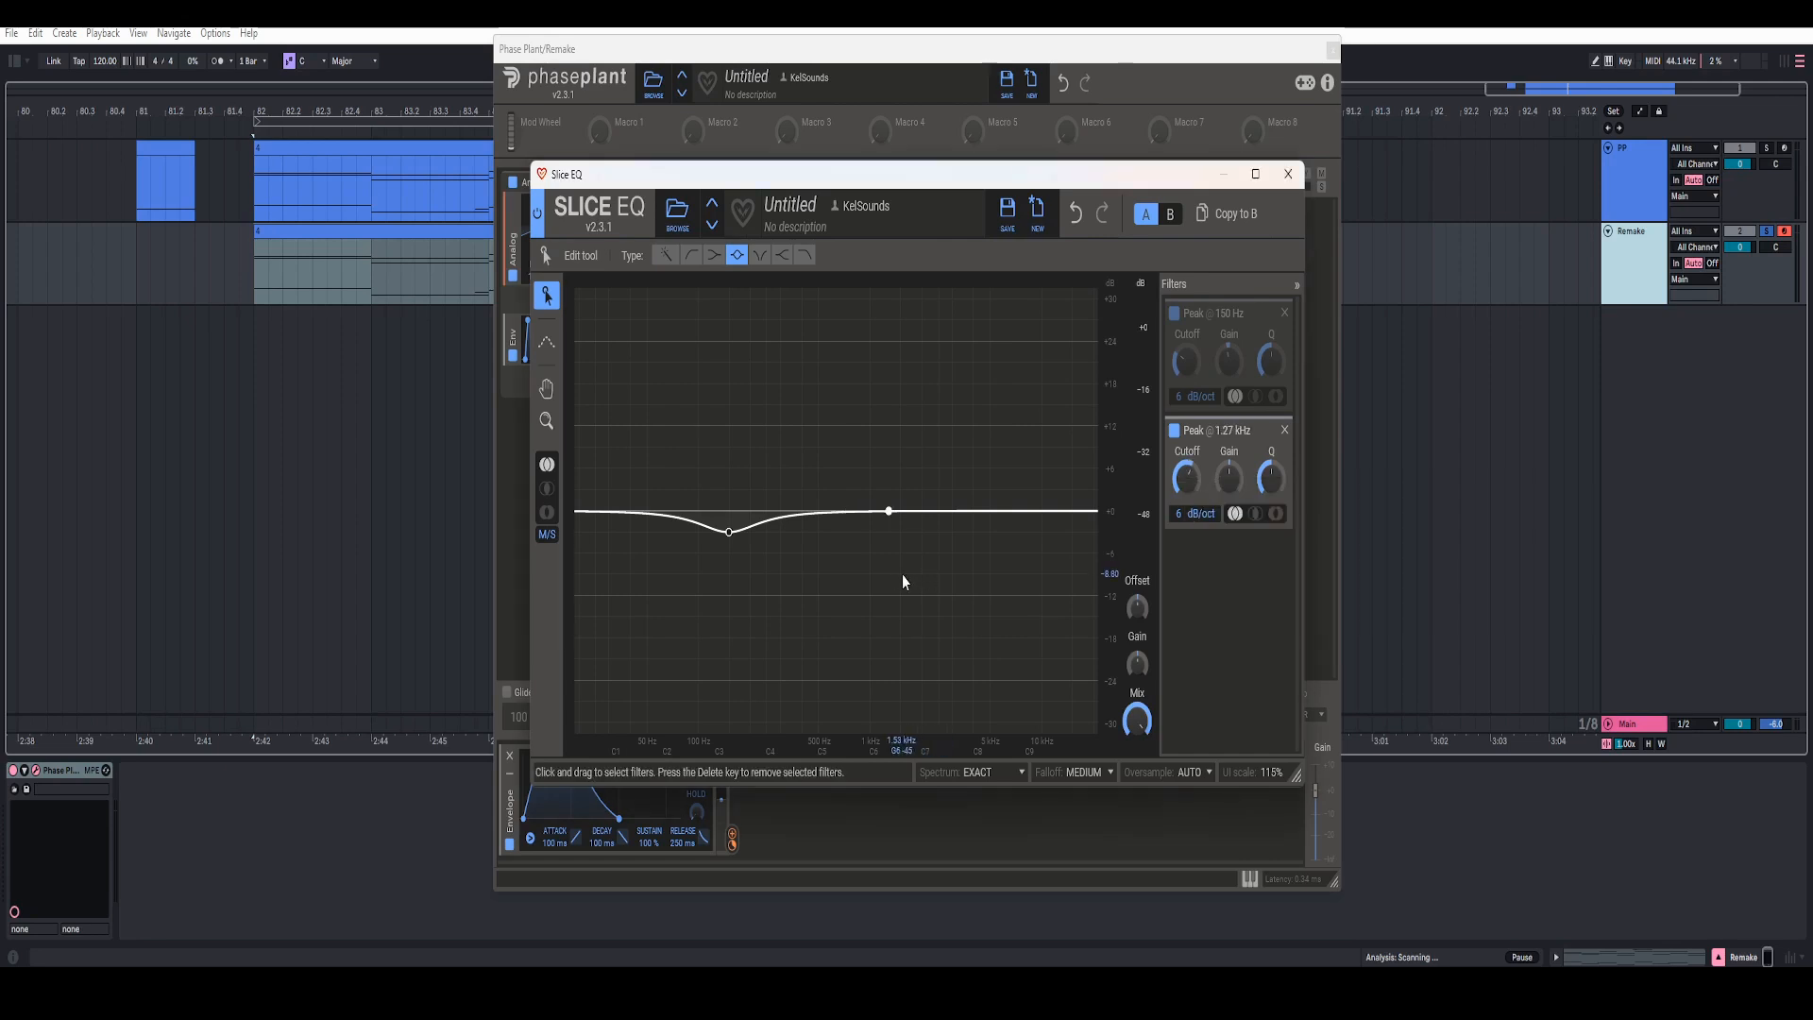
Step: Set the gain of the 1.27 kHz peak band to 2 dB, audition the sound and close the Slice EQ editor
right_click(1233, 483)
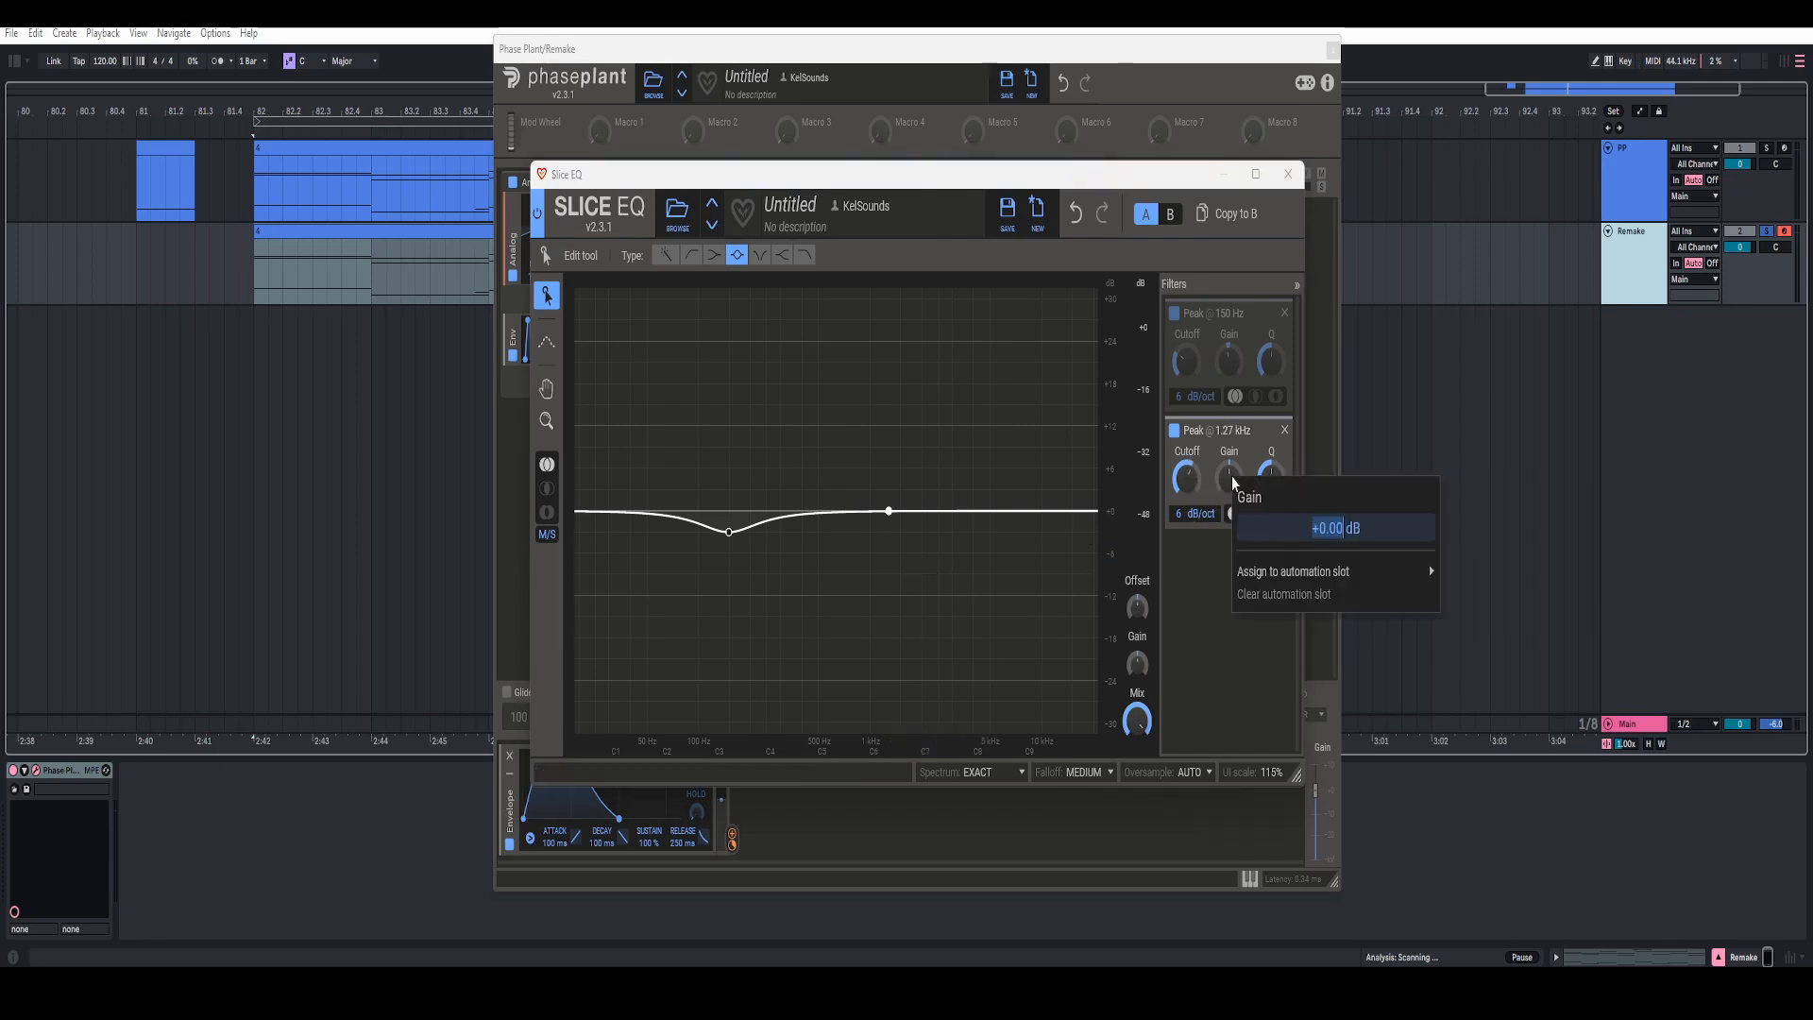
text(2)
key(Return)
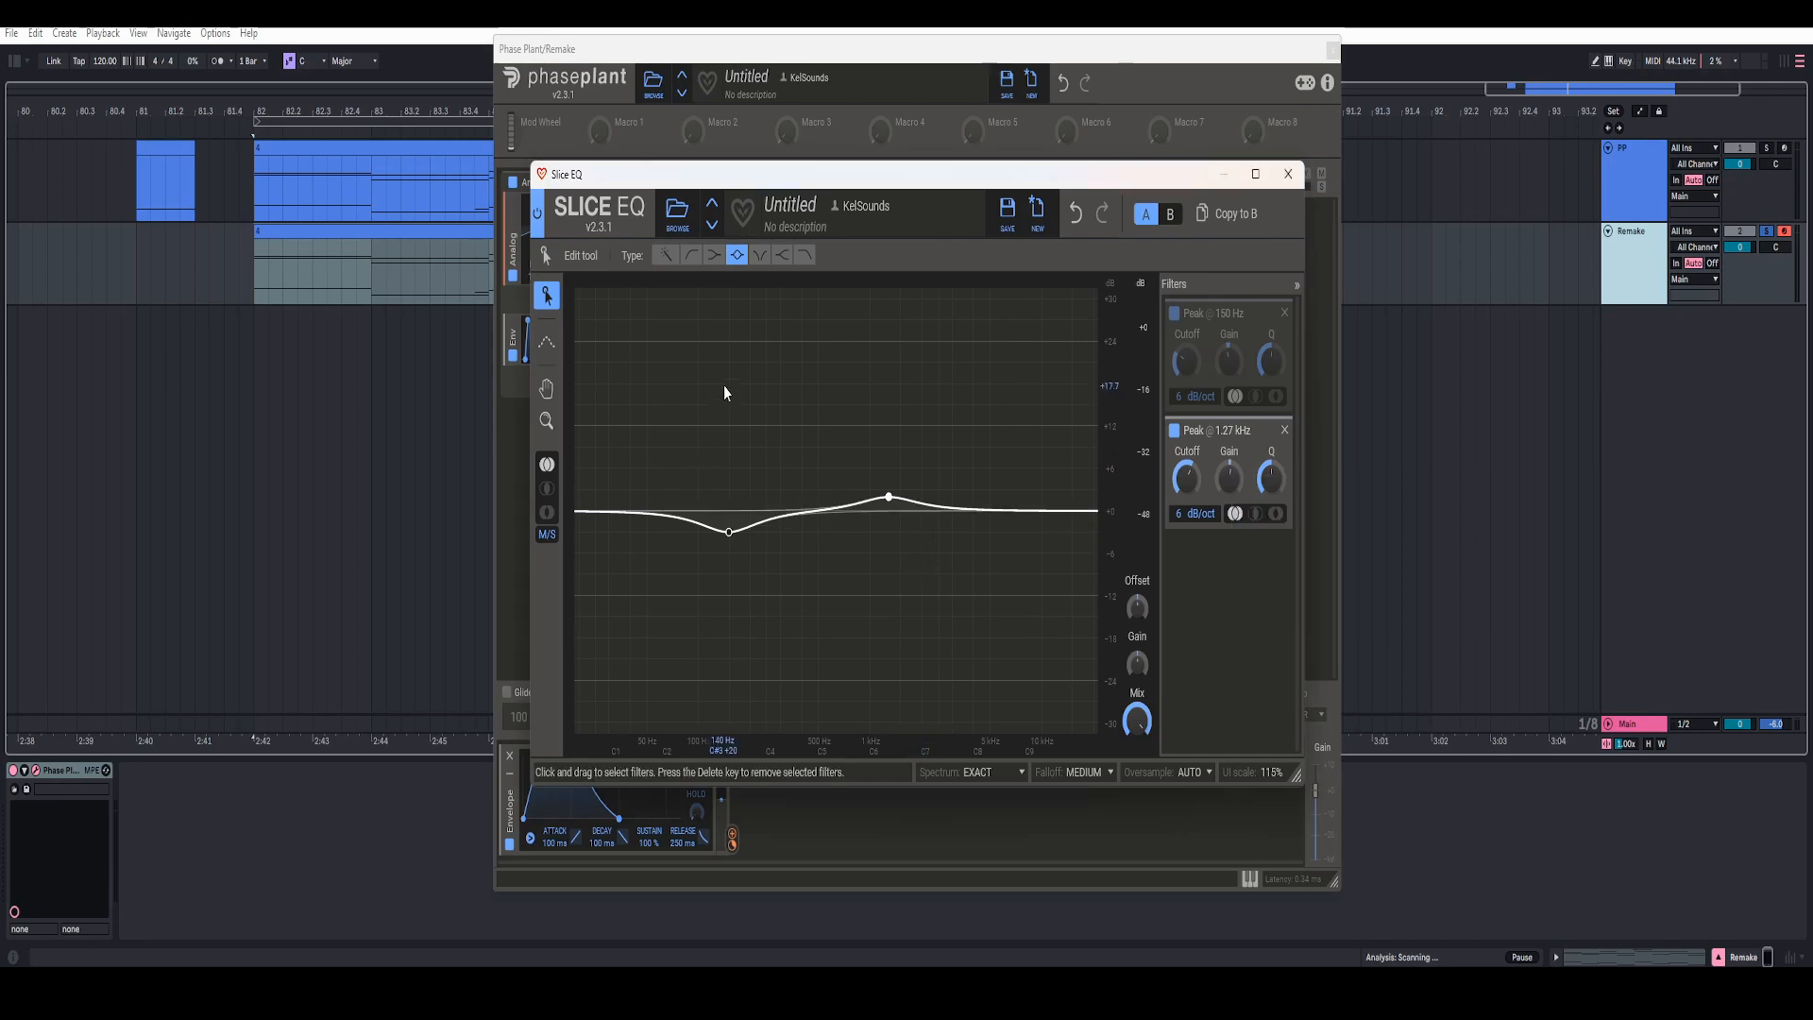
key(space)
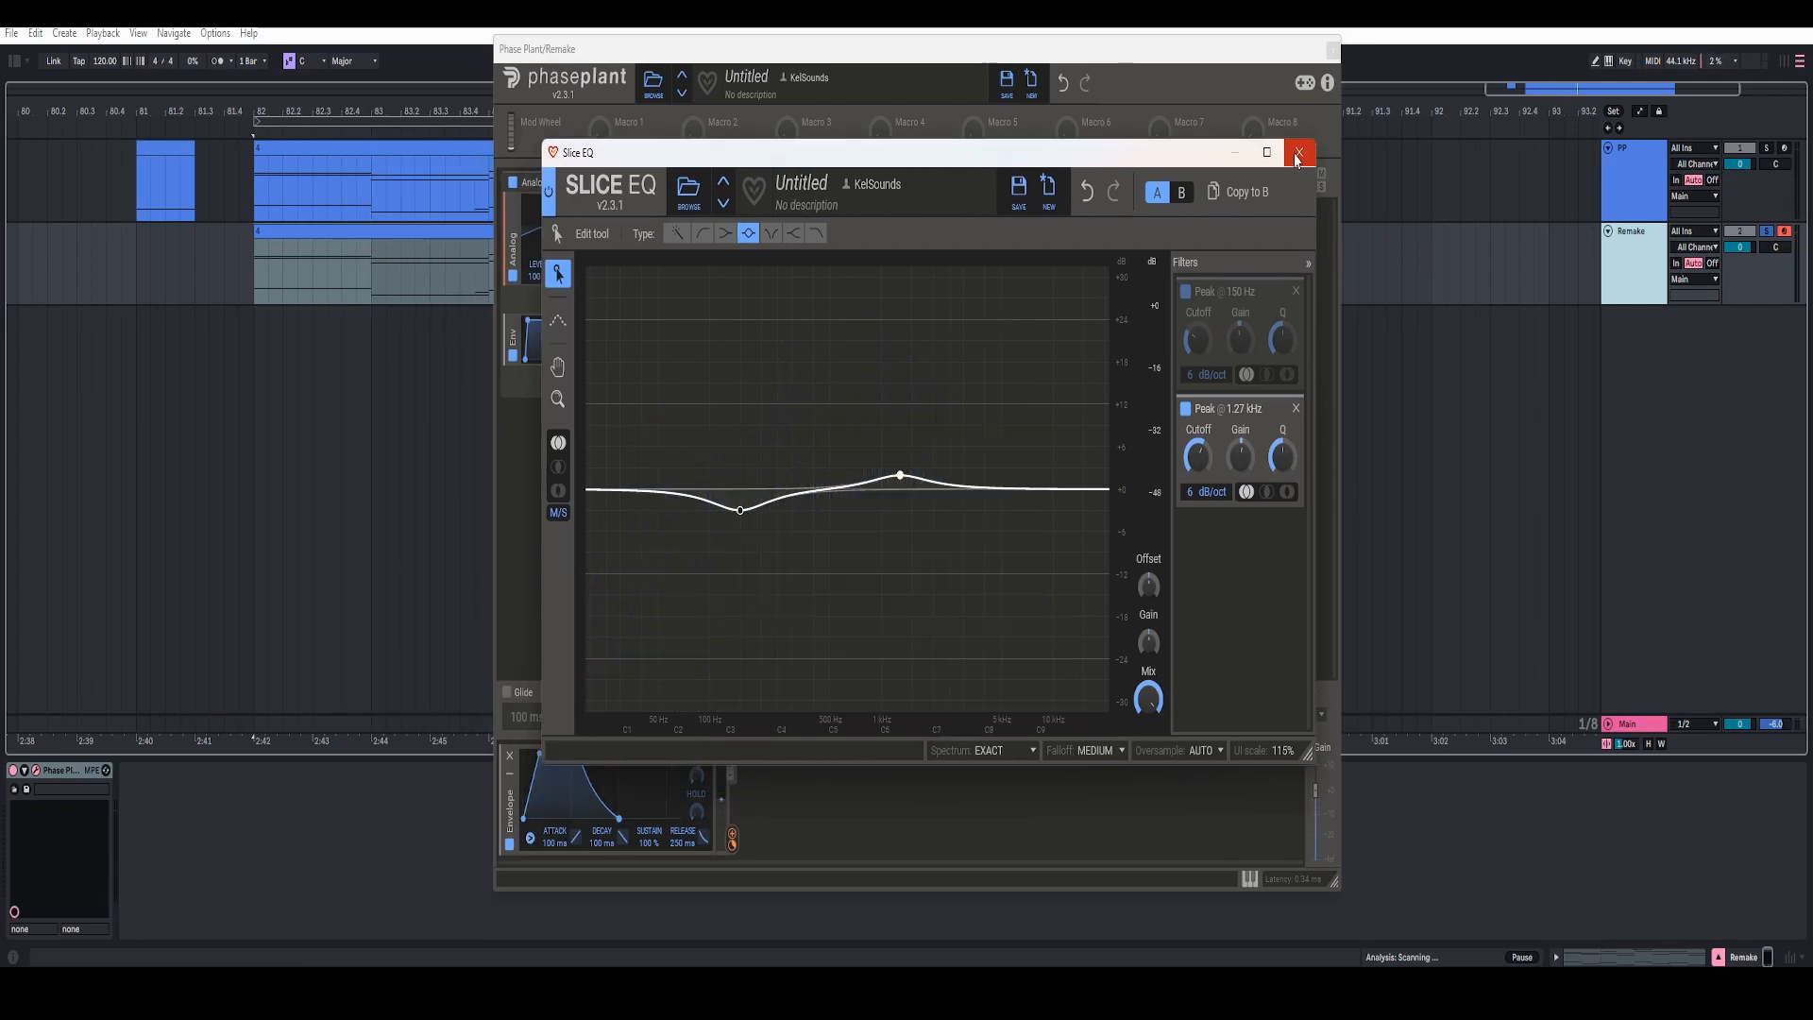
click(1302, 153)
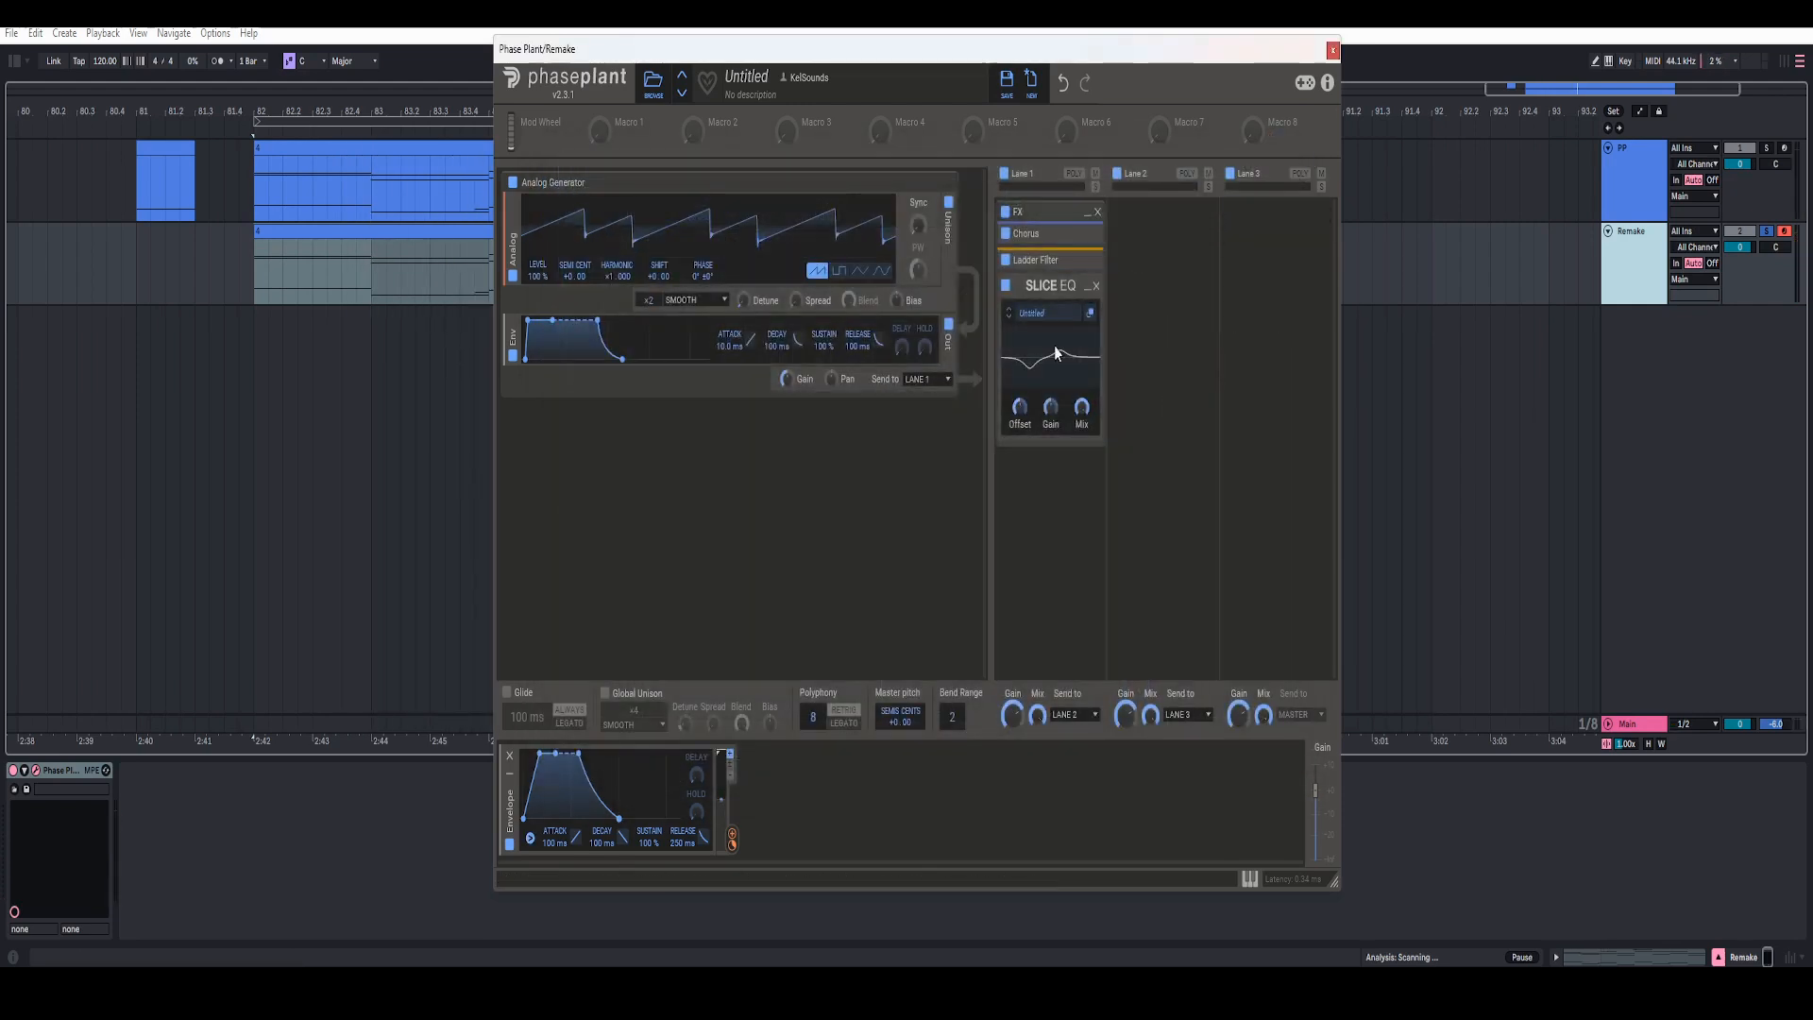
Step: Add a Multipass below the collapsed Slice EQ in Lane 1 and load the factory Dynamics preset N.O.T.T
click(1087, 286)
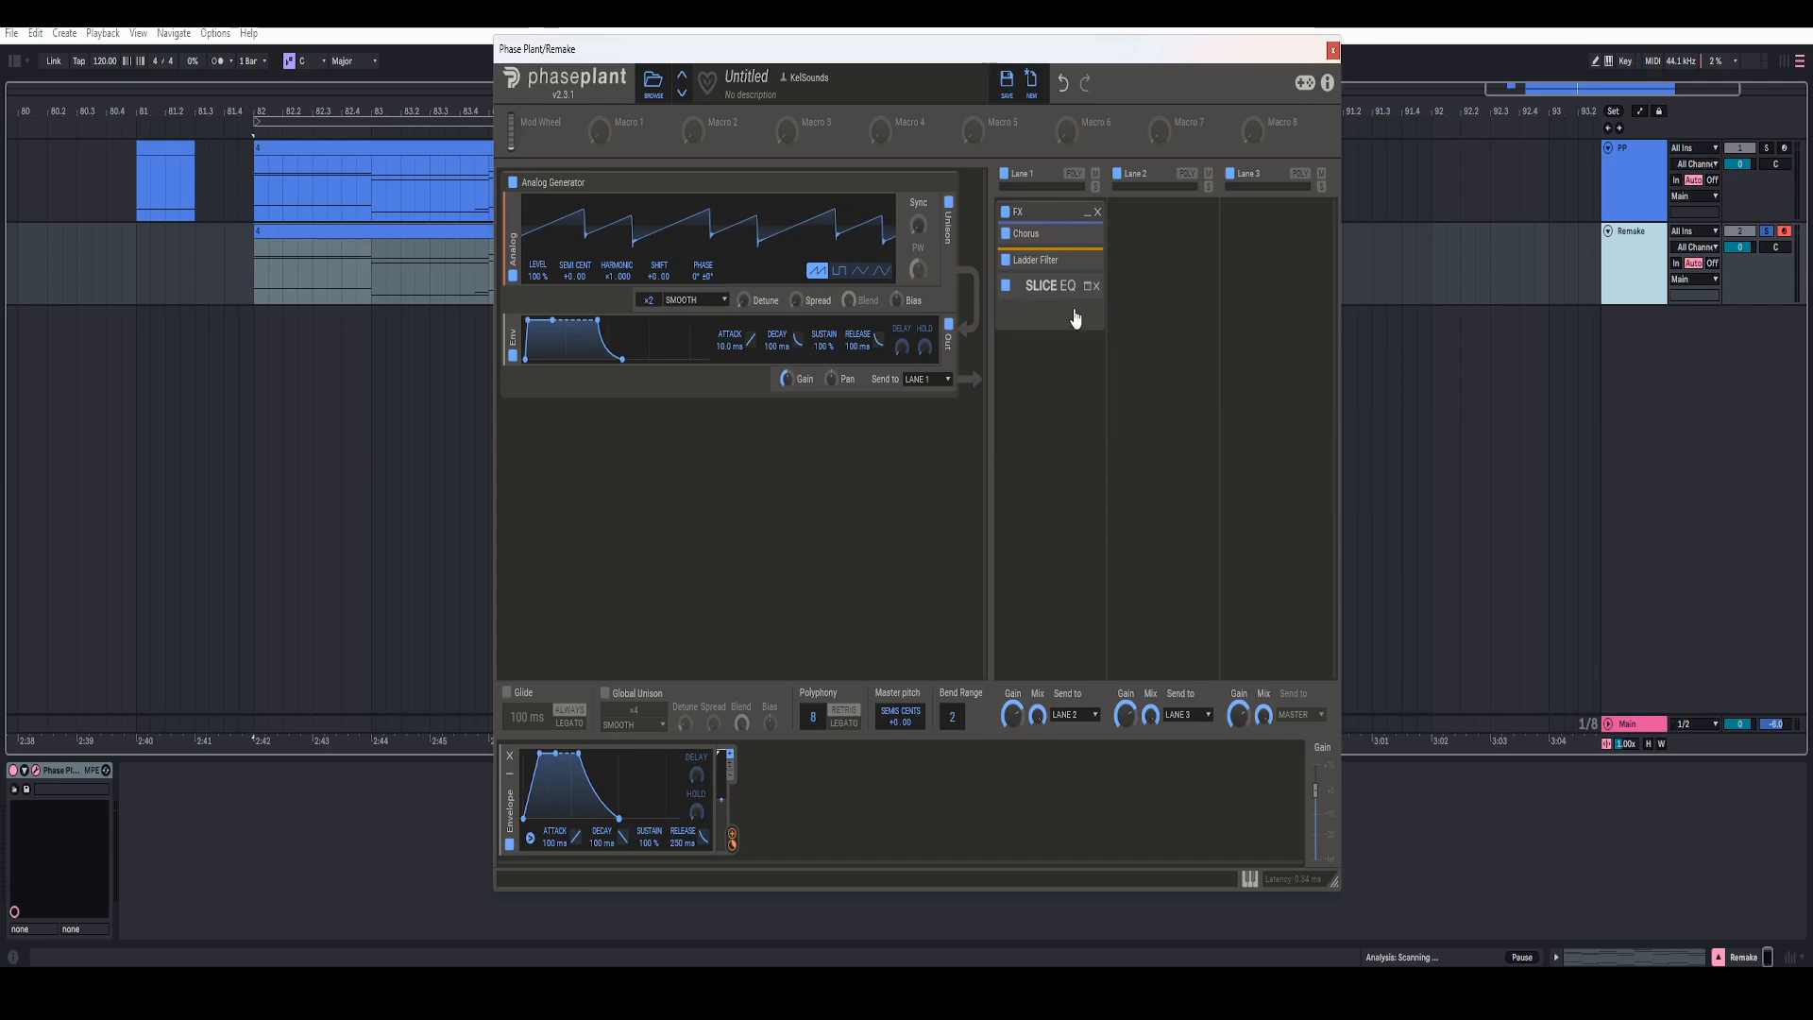
click(1075, 318)
click(1261, 484)
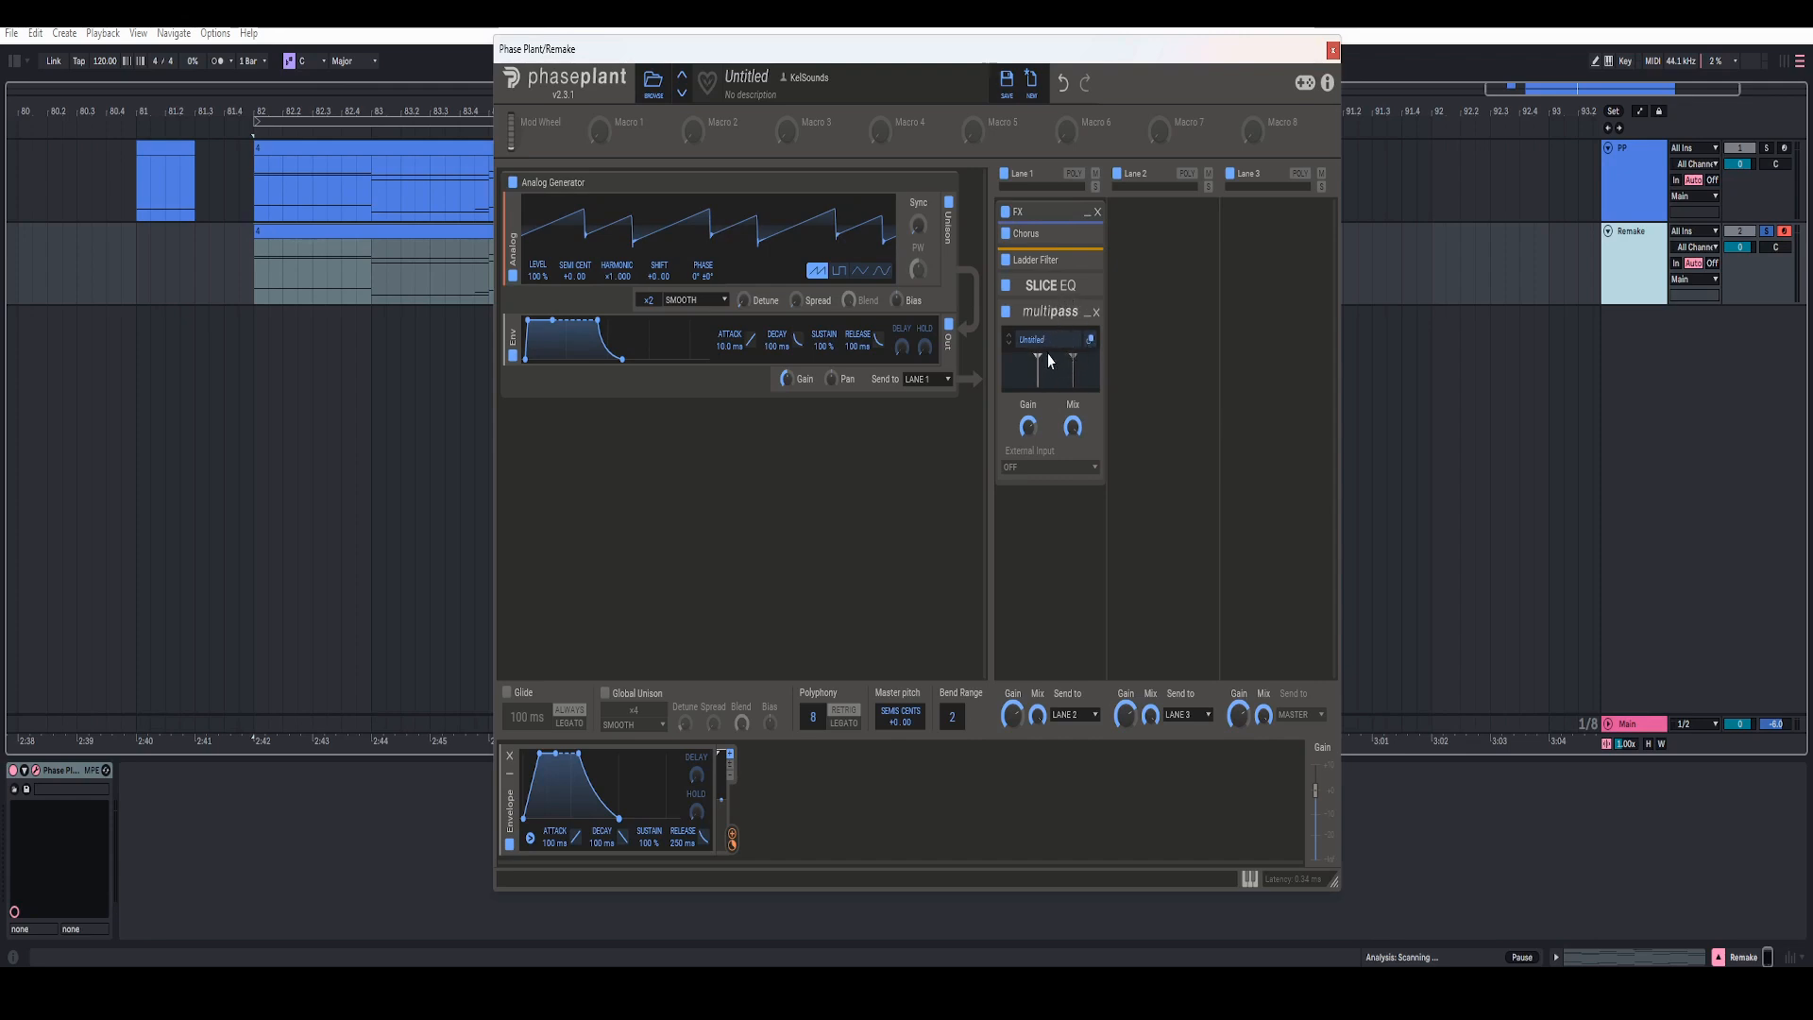
click(1064, 348)
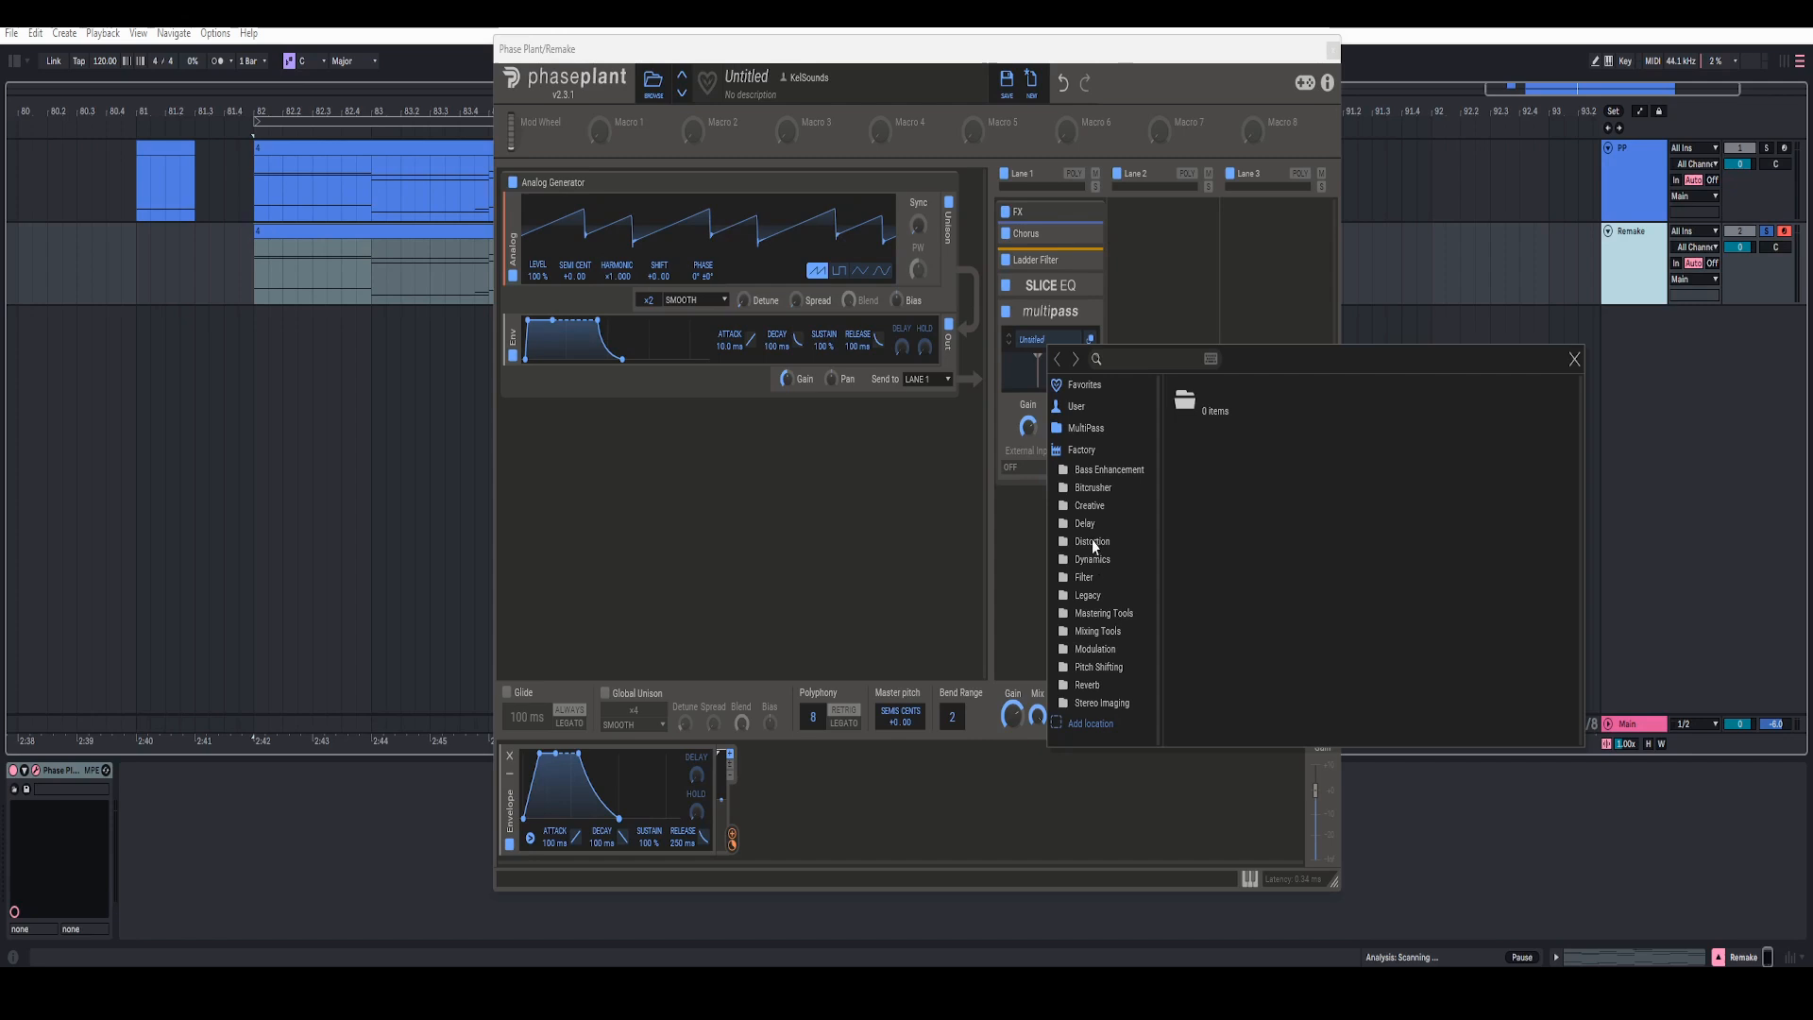
click(1093, 559)
click(1200, 475)
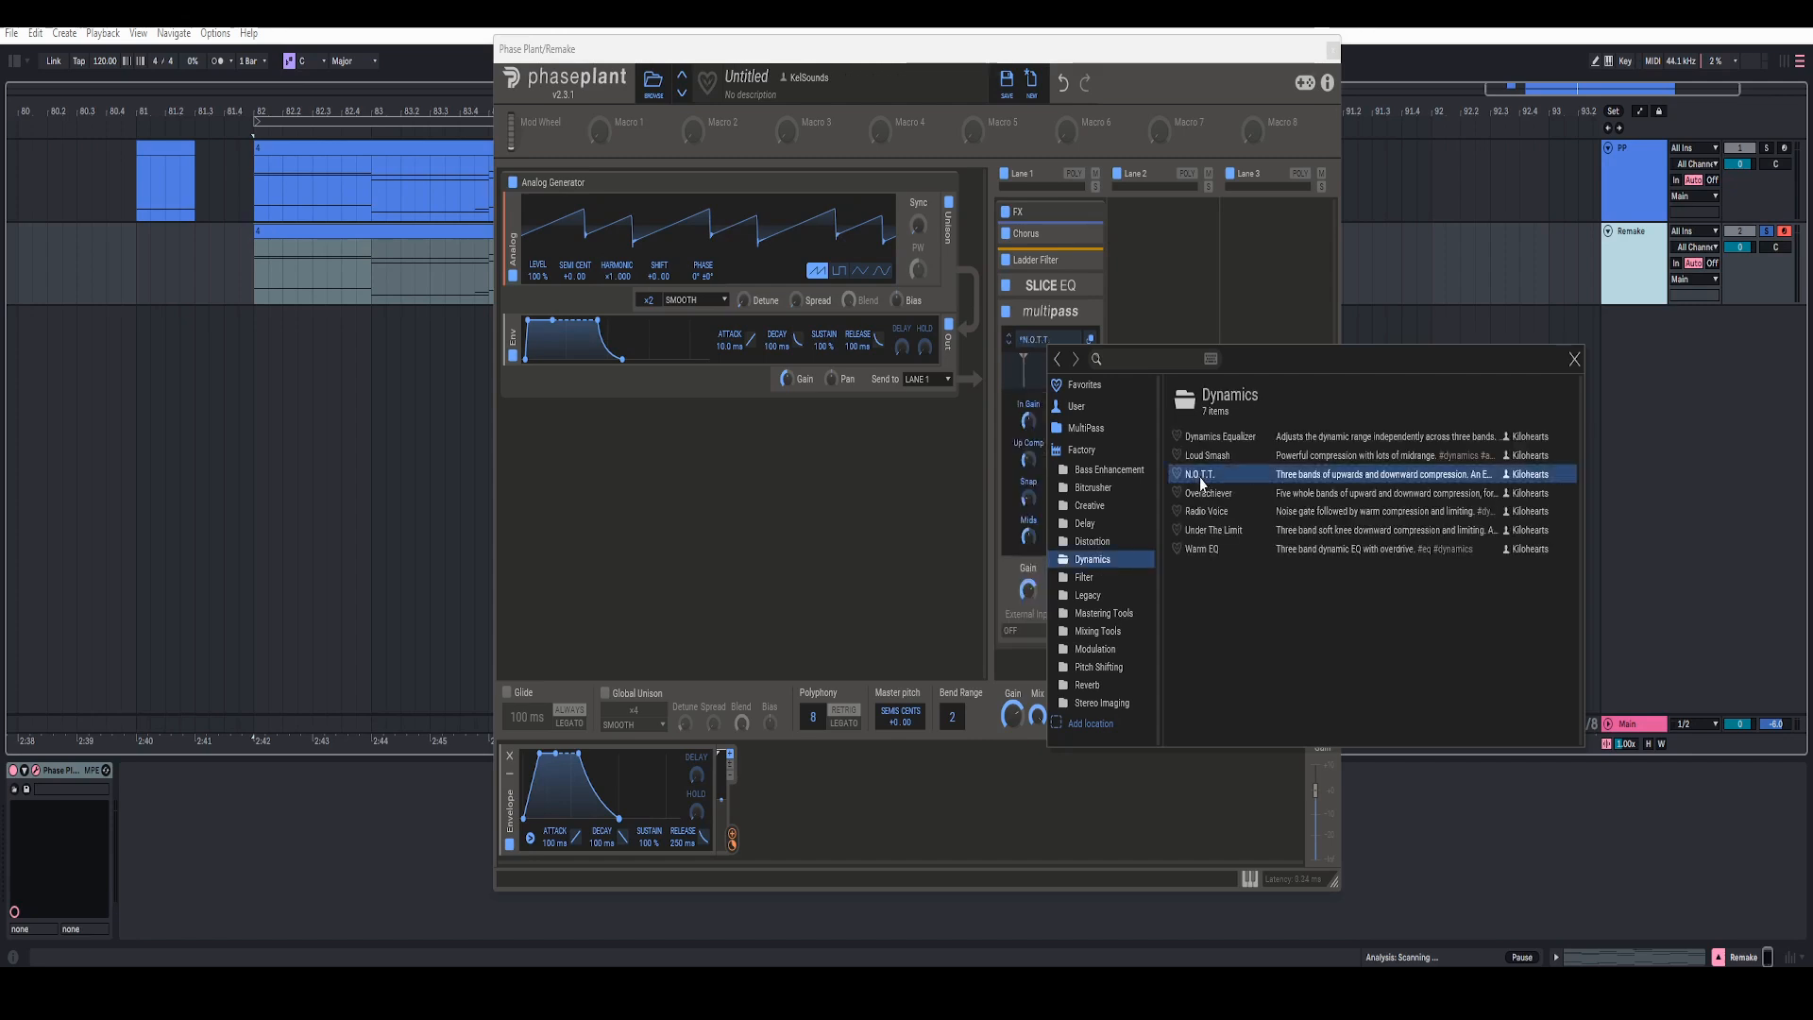
click(998, 507)
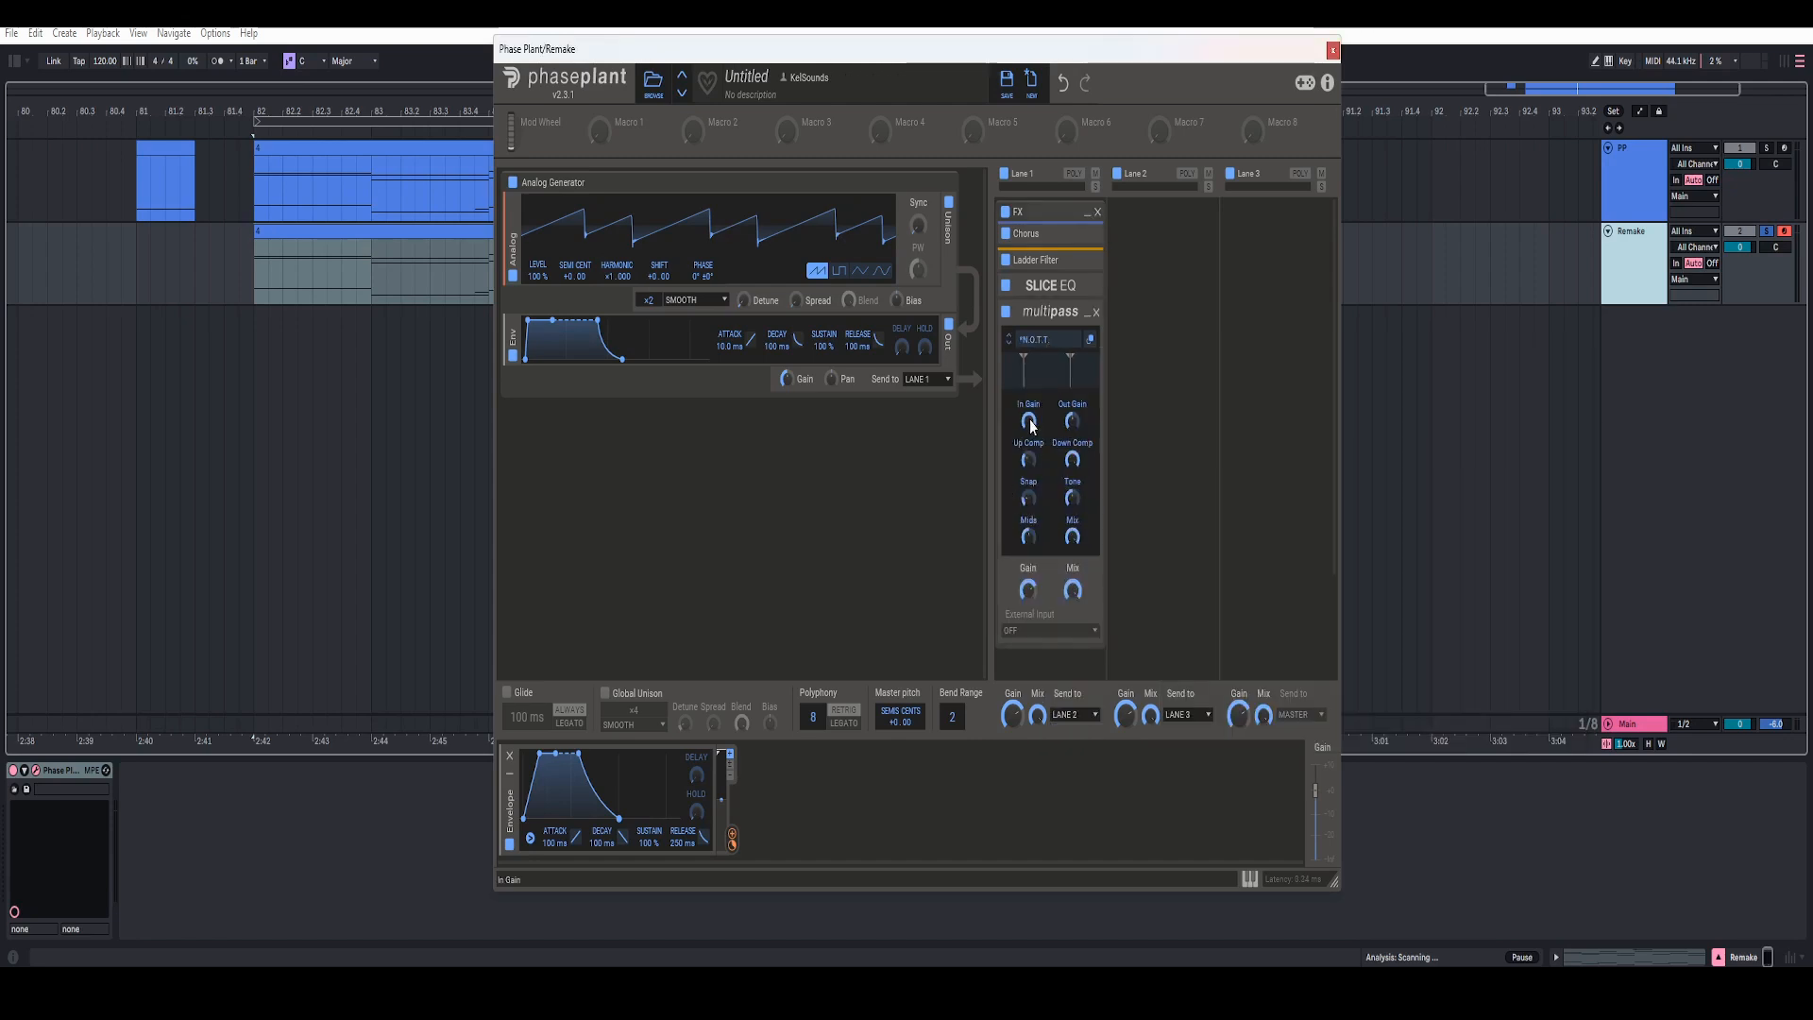
Step: Set the Multipass Mix to 85% and audition the sound
right_click(1073, 590)
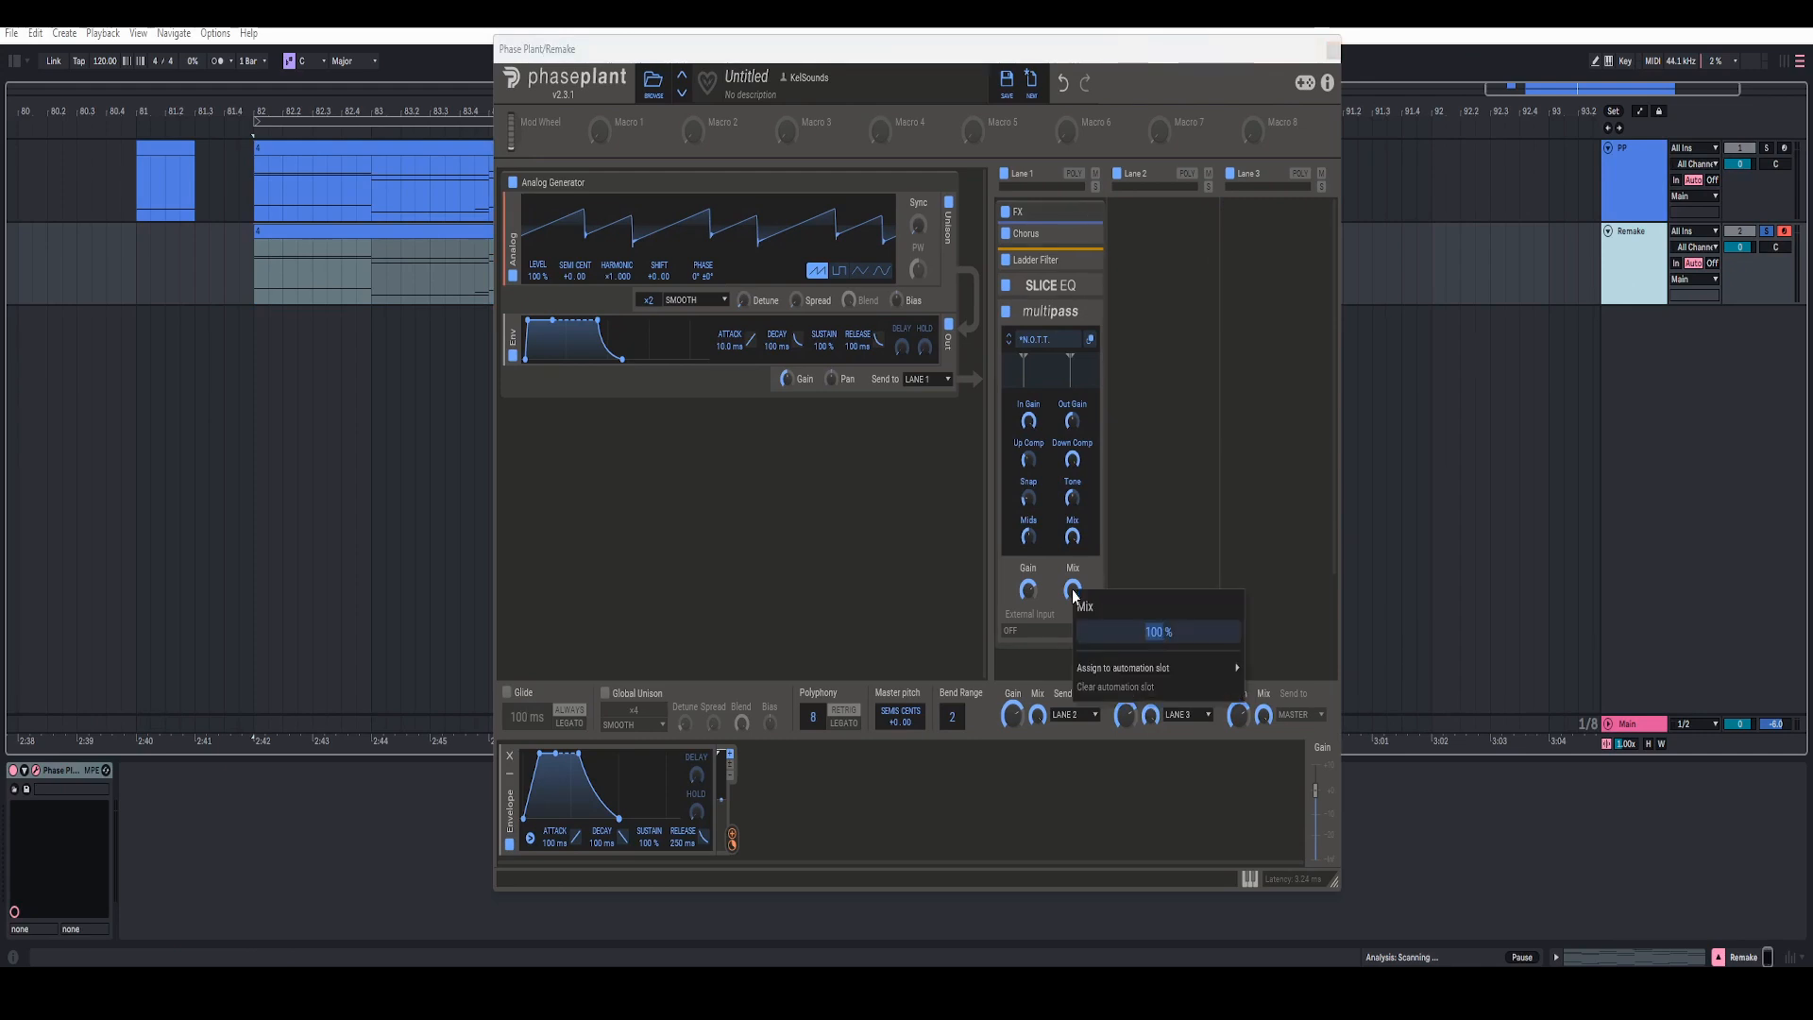
text(85)
key(Return)
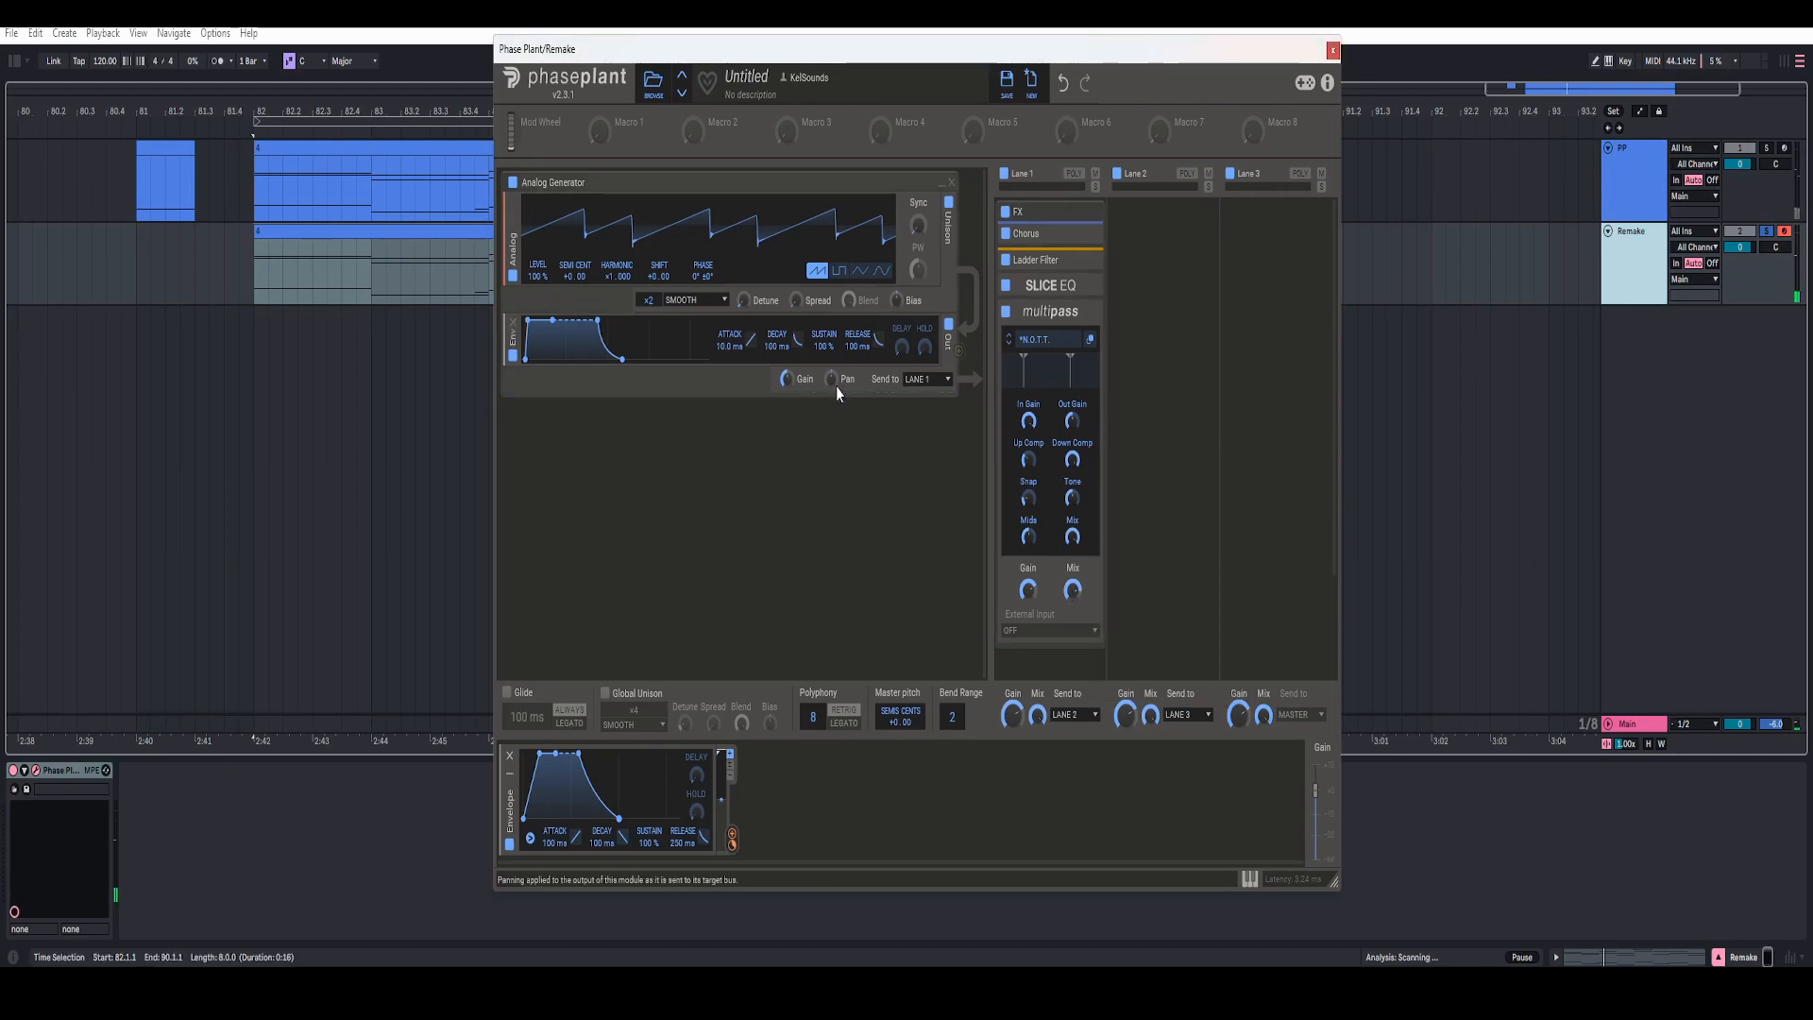
key(space)
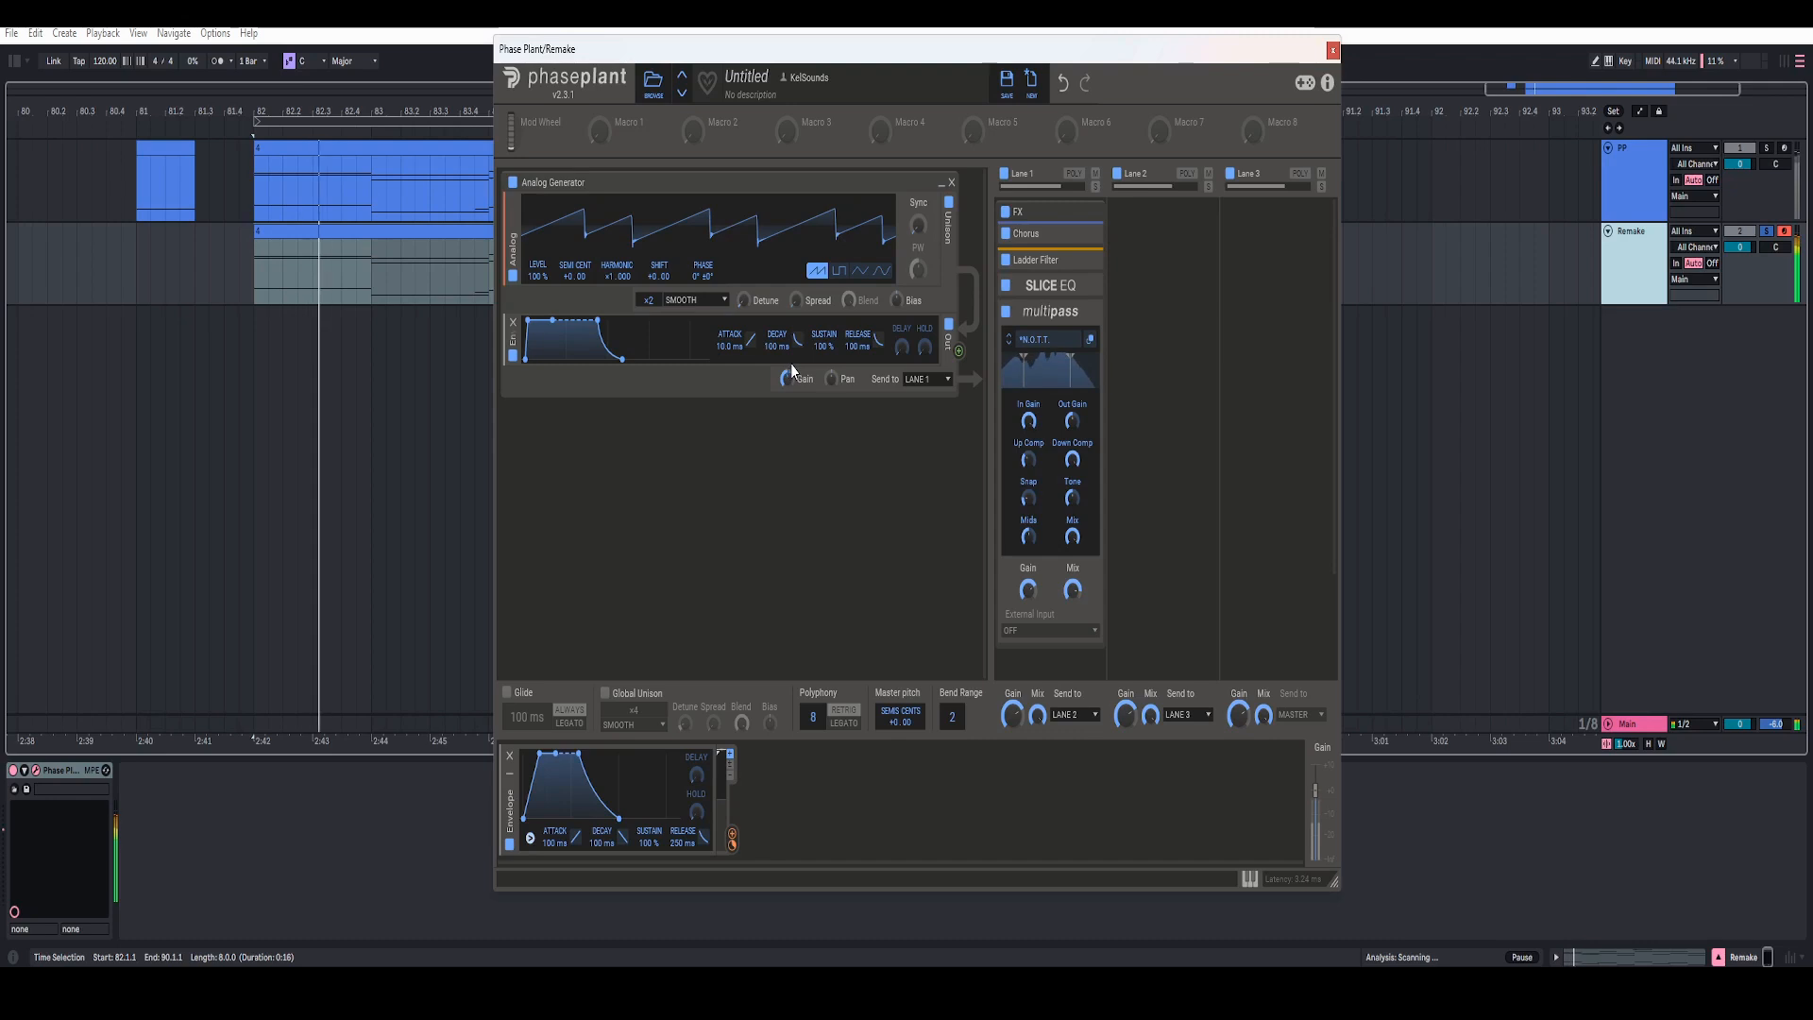
Step: Collapse the Multipass module and add a Limiter to Lane 3
click(1088, 315)
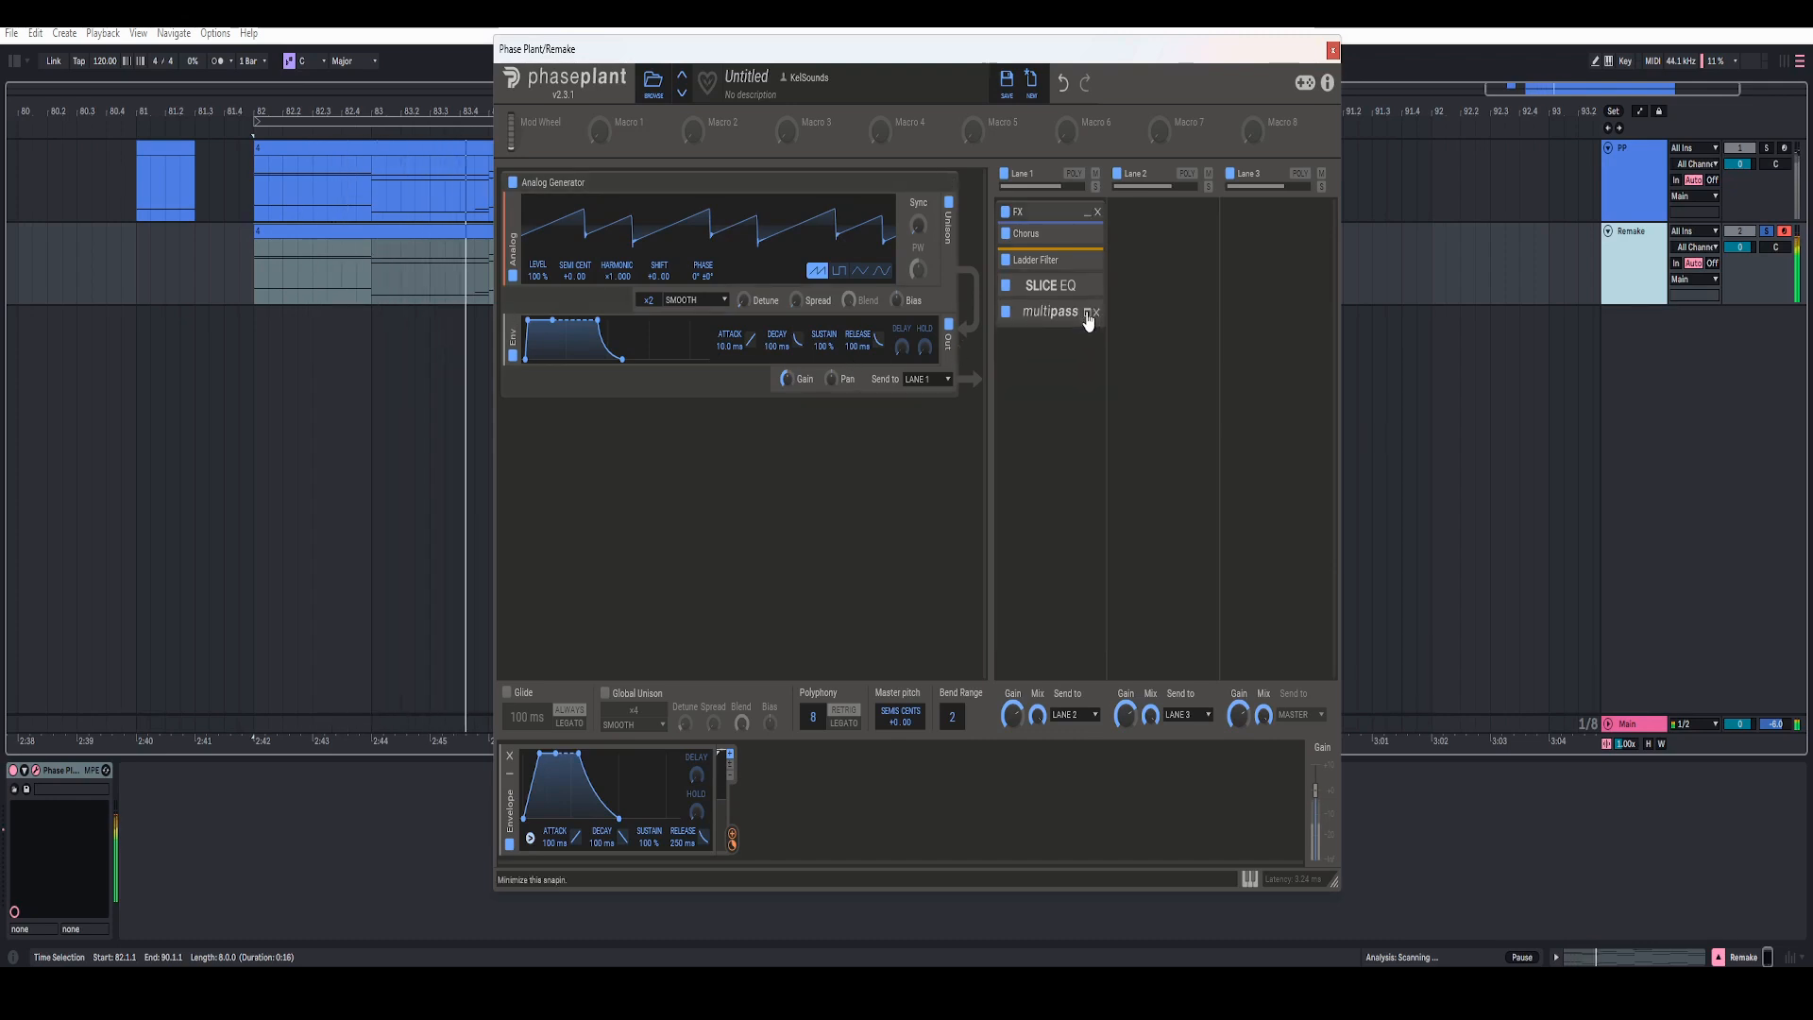
click(1265, 274)
click(1260, 274)
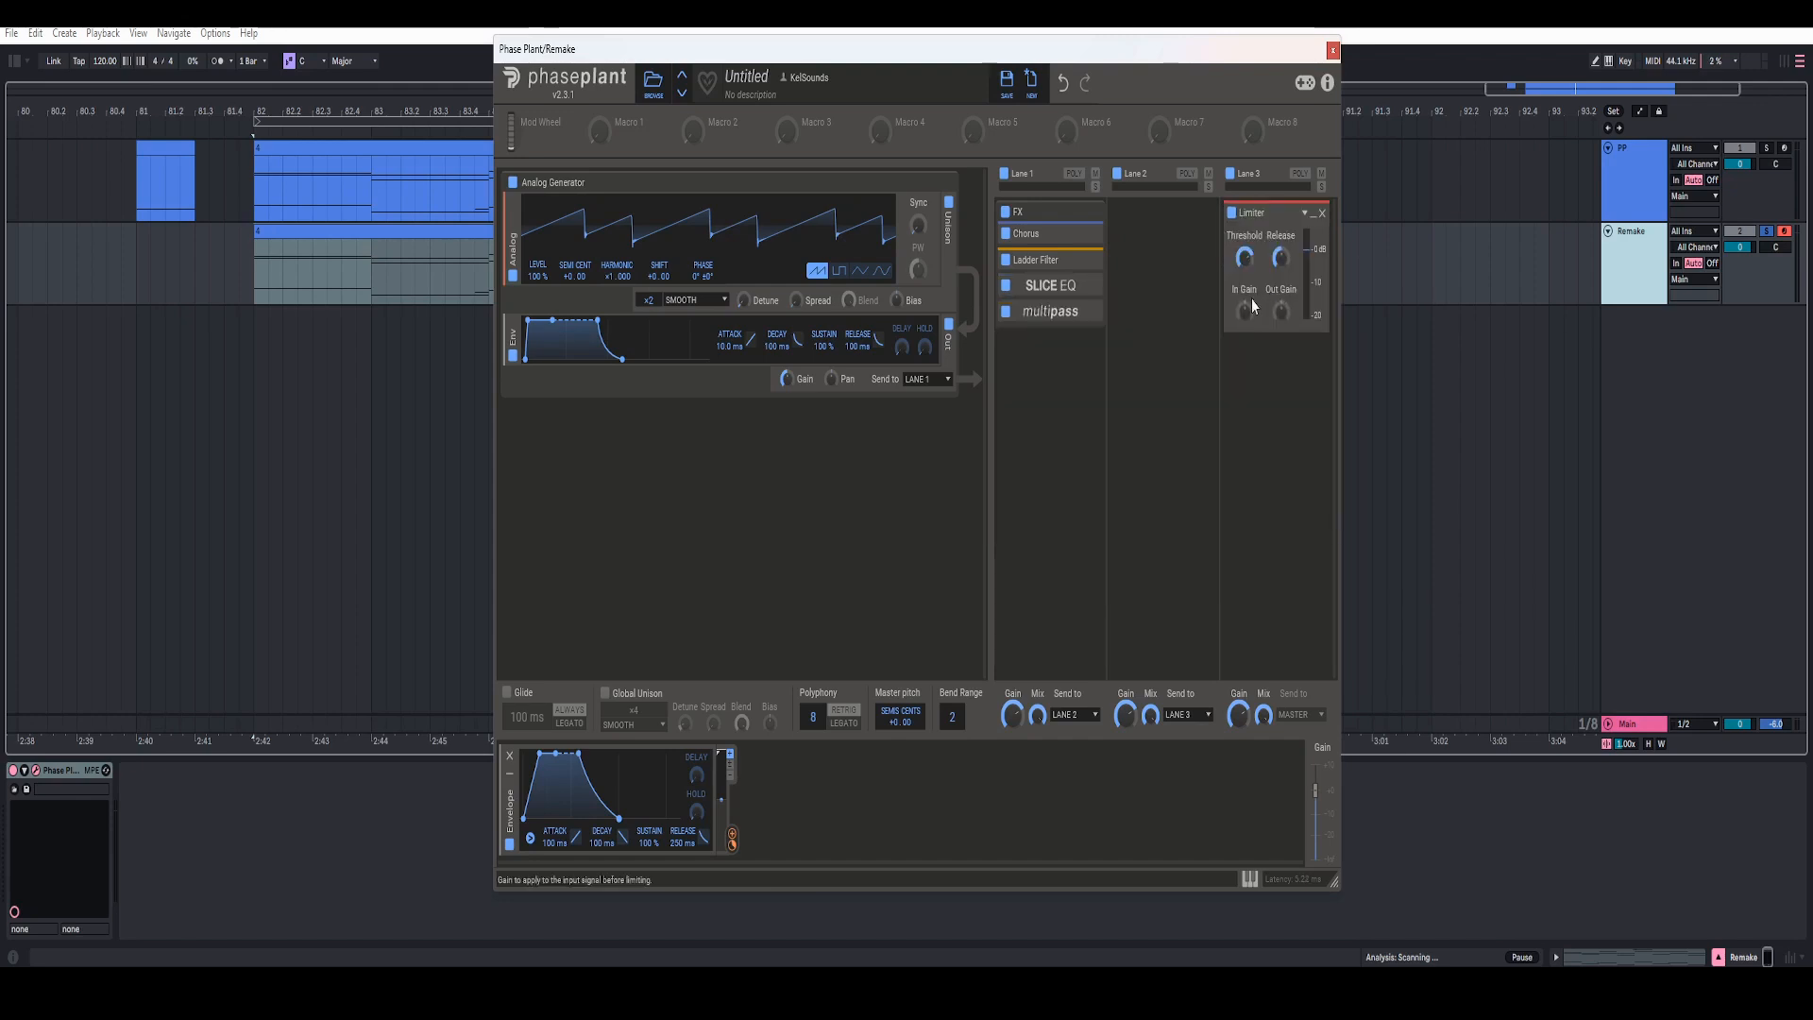
Step: Collapse the FX group in Lane 1 and play back the Remake track to audition the patch
click(1088, 217)
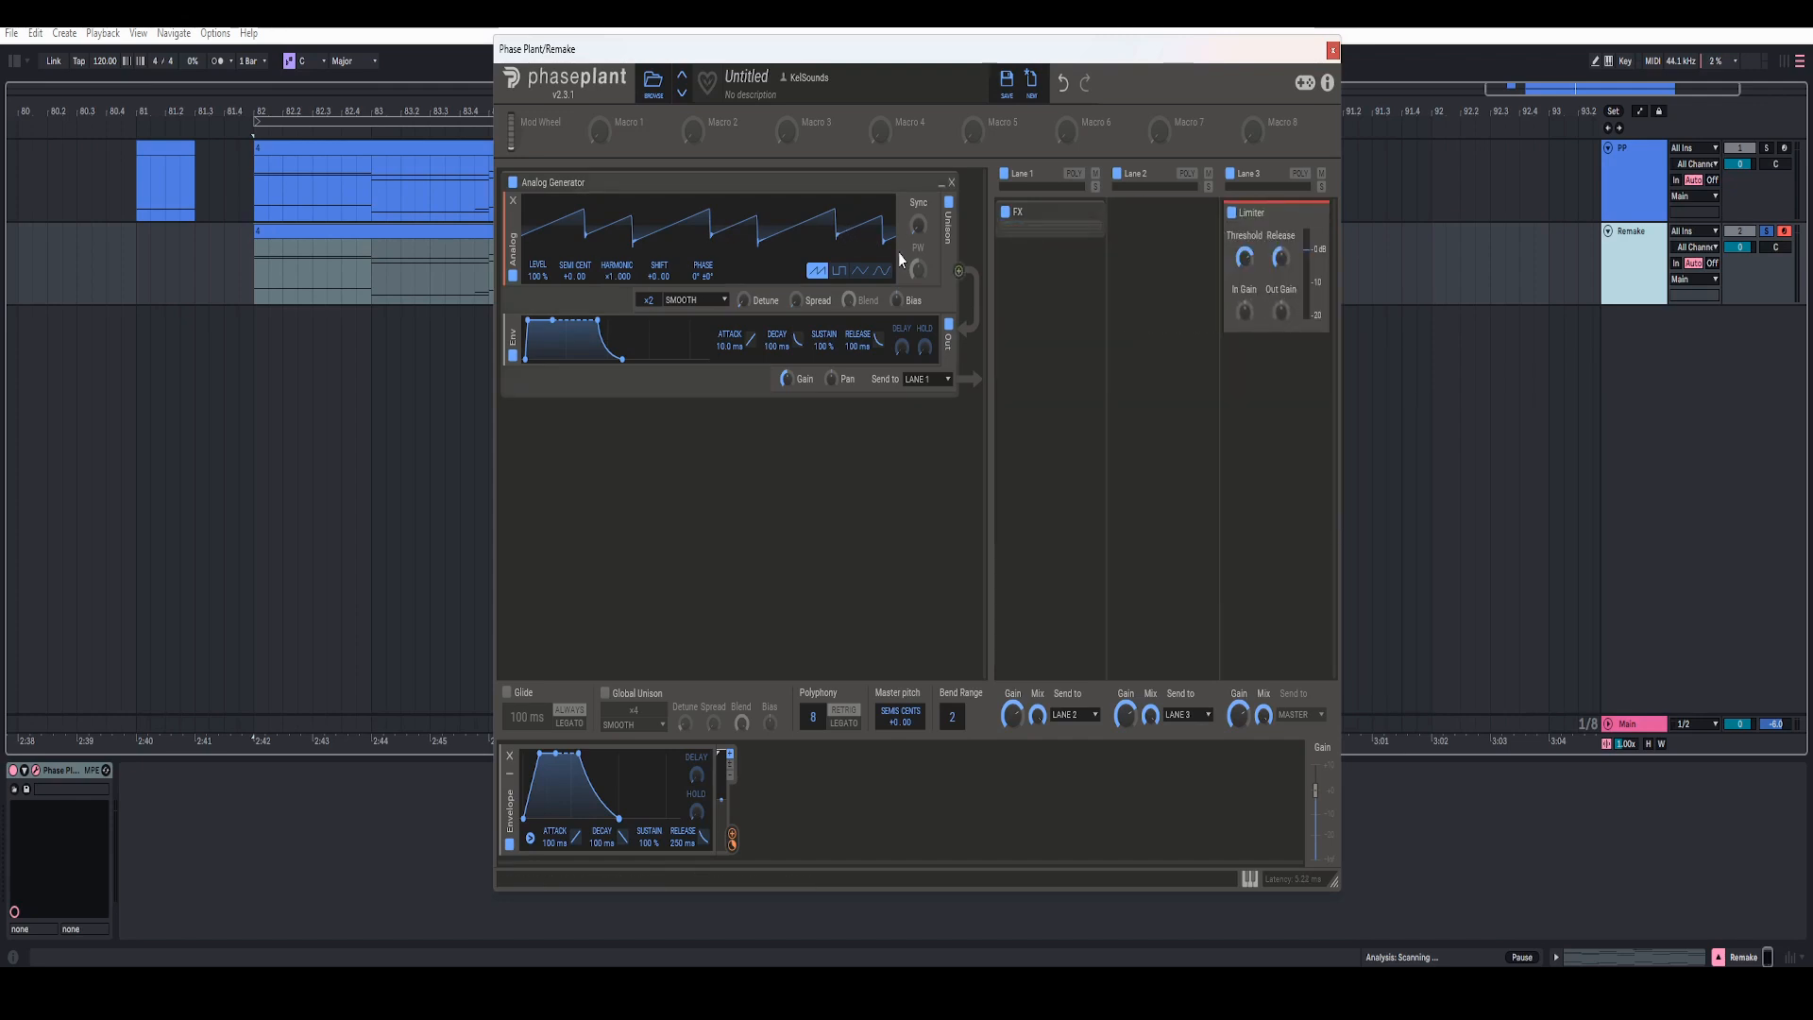
key(space)
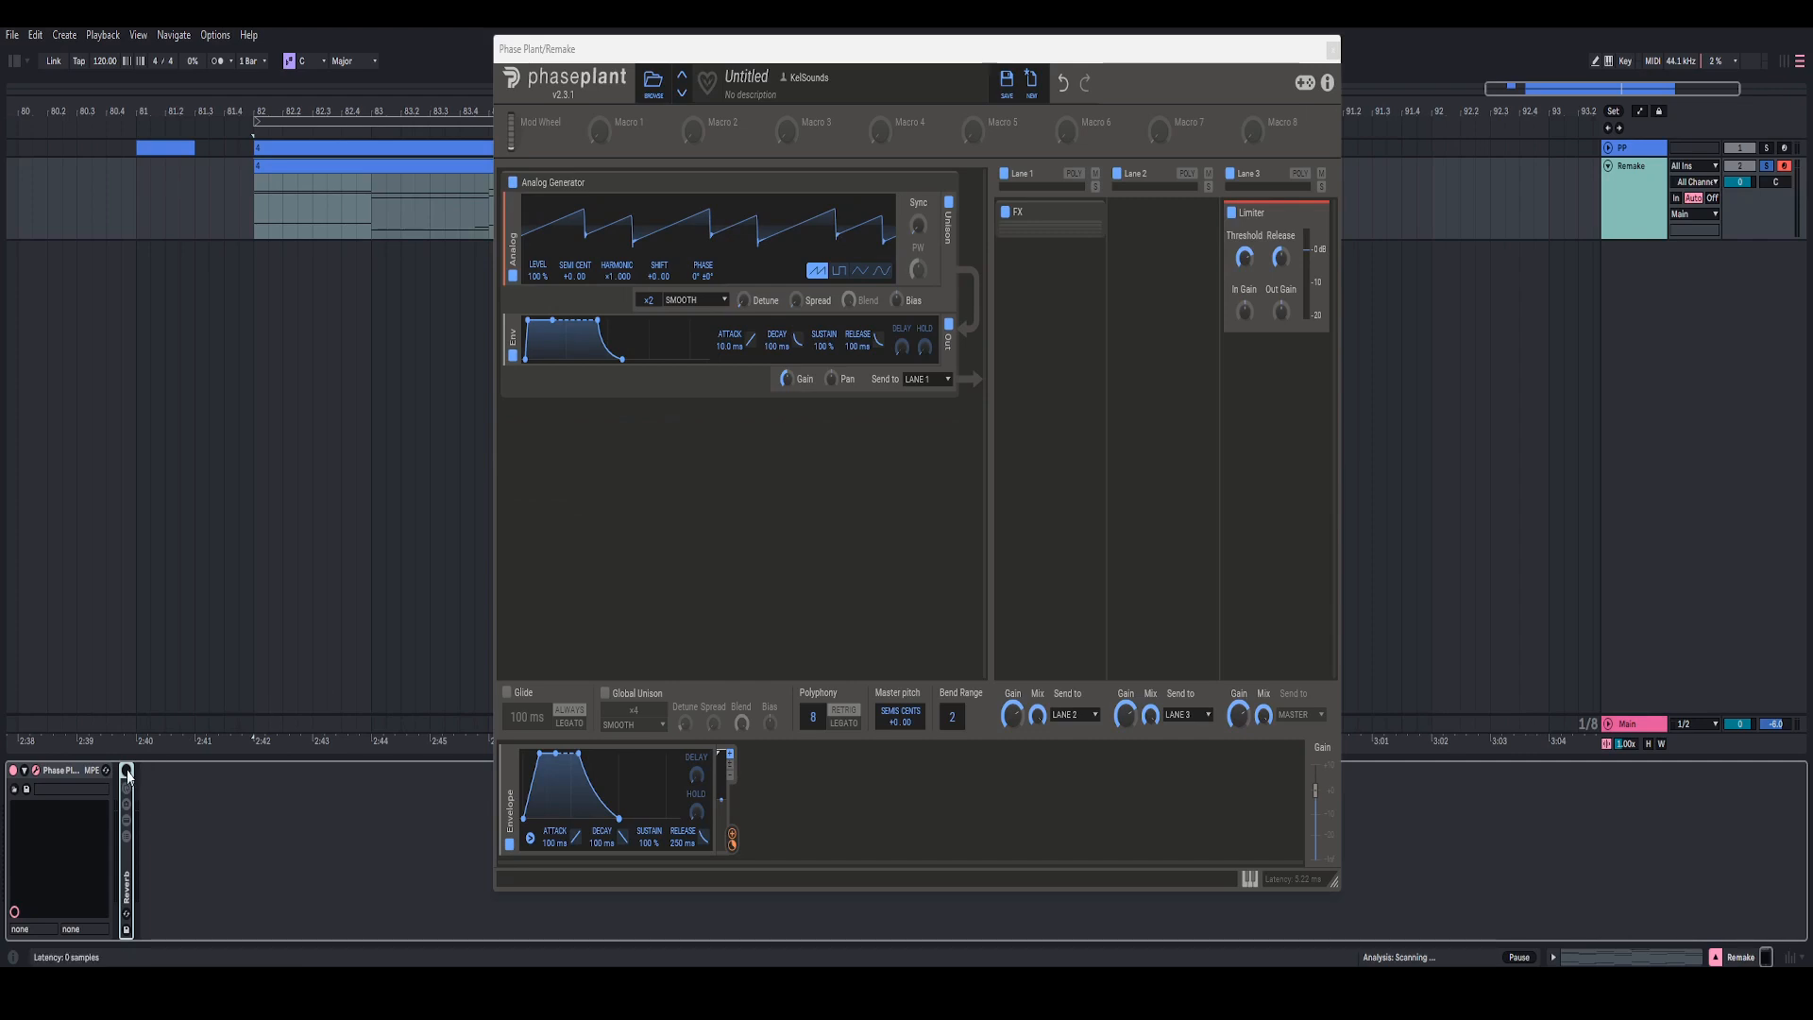
key(space)
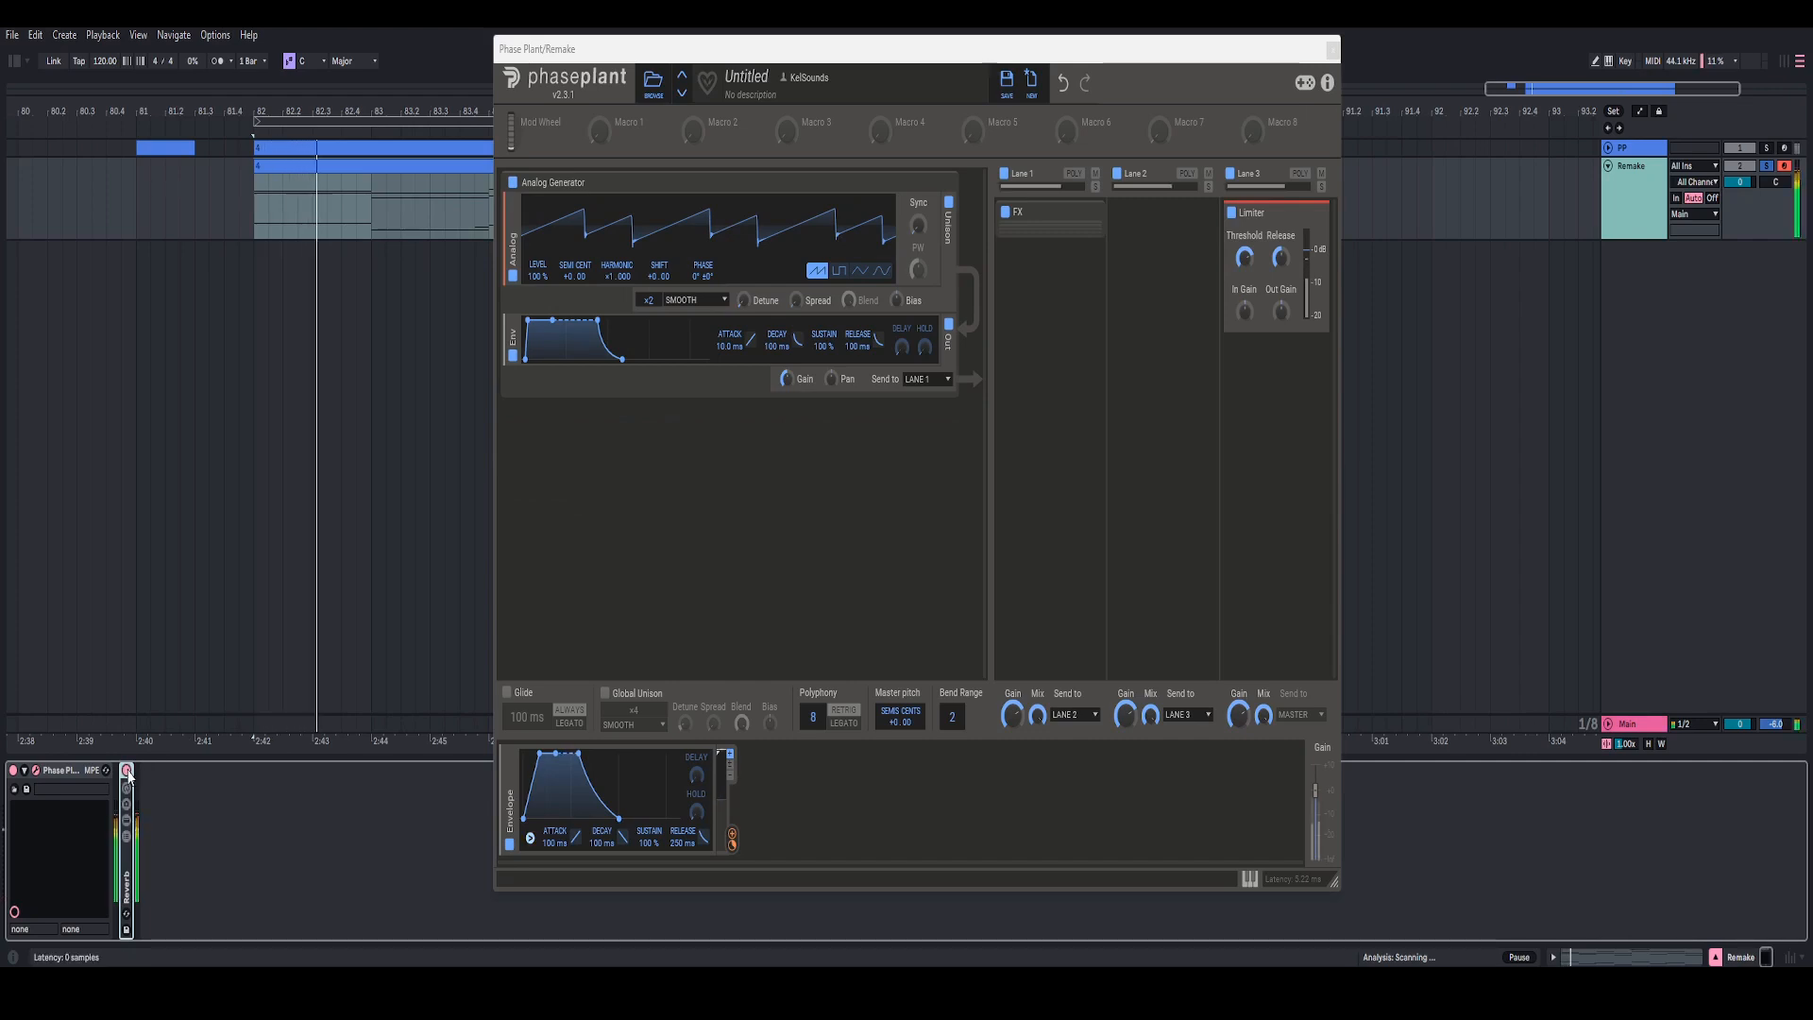